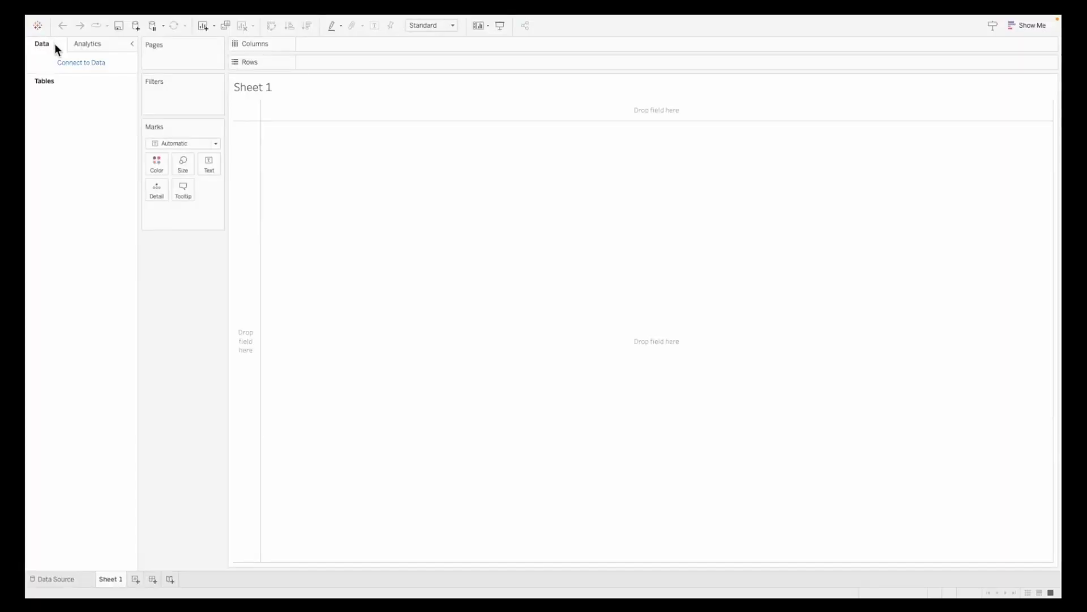
Open the Superstore sample workbook and add Sheet 22 on the Sample - Superstore data source
{"action": "left_click", "coordinate": [33, 29]}
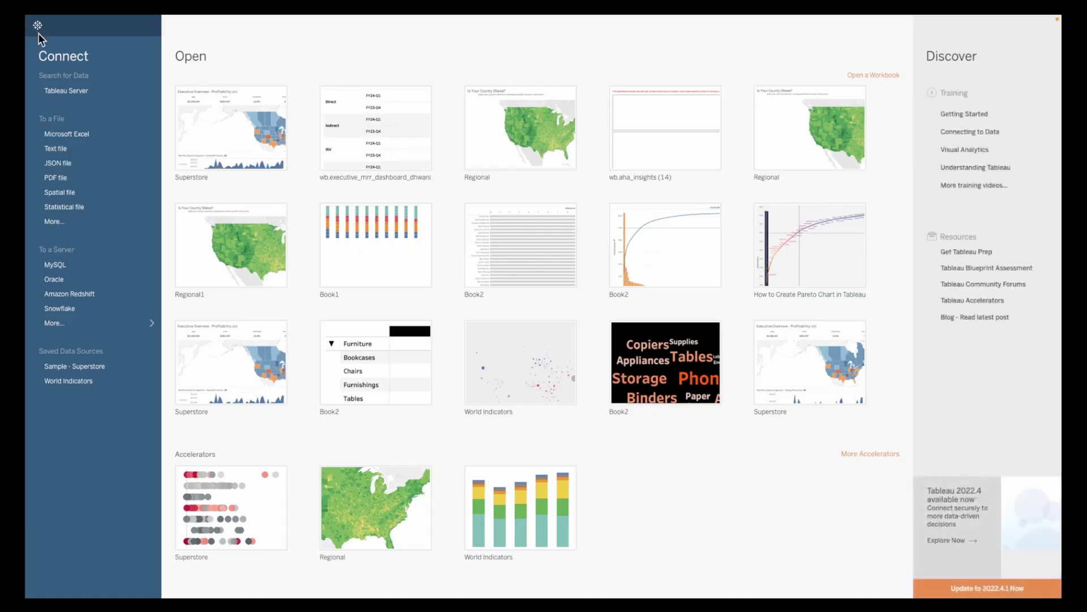
{"action": "left_click", "coordinate": [250, 531]}
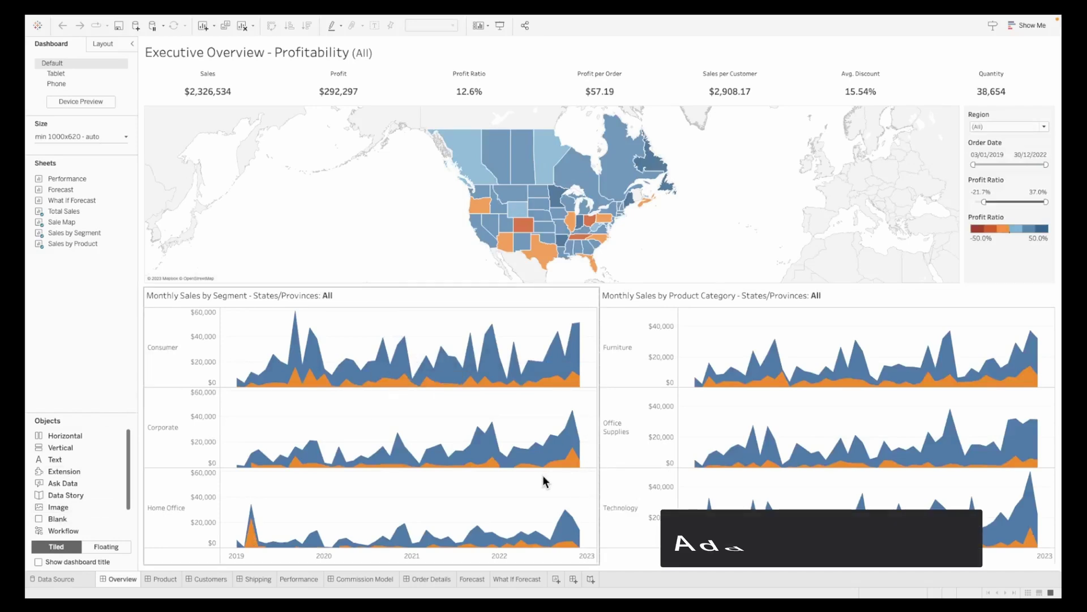
{"action": "left_click", "coordinate": [556, 579]}
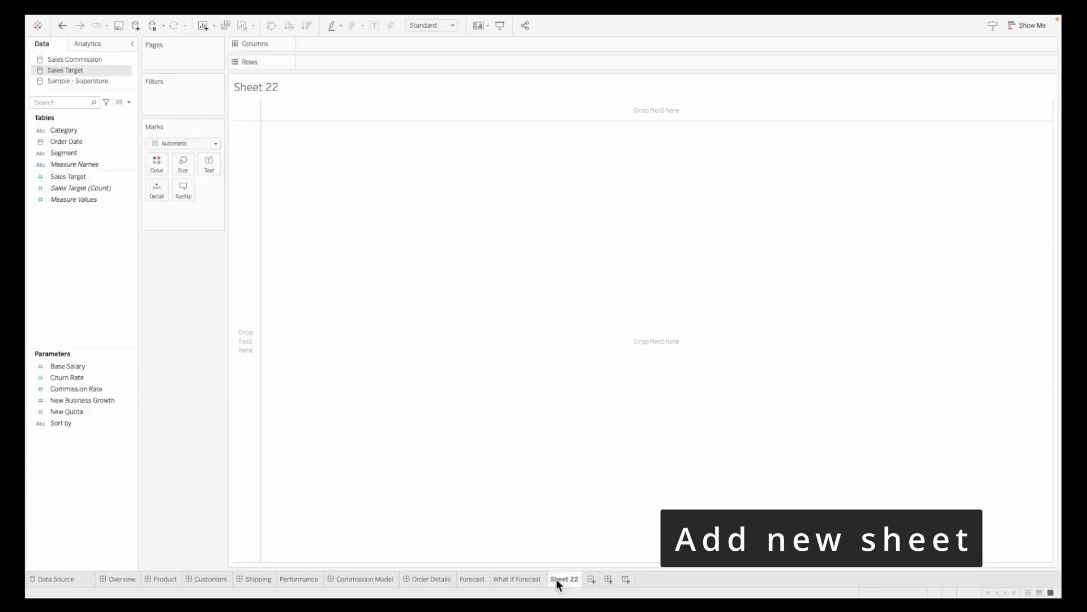
{"action": "left_click", "coordinate": [101, 83]}
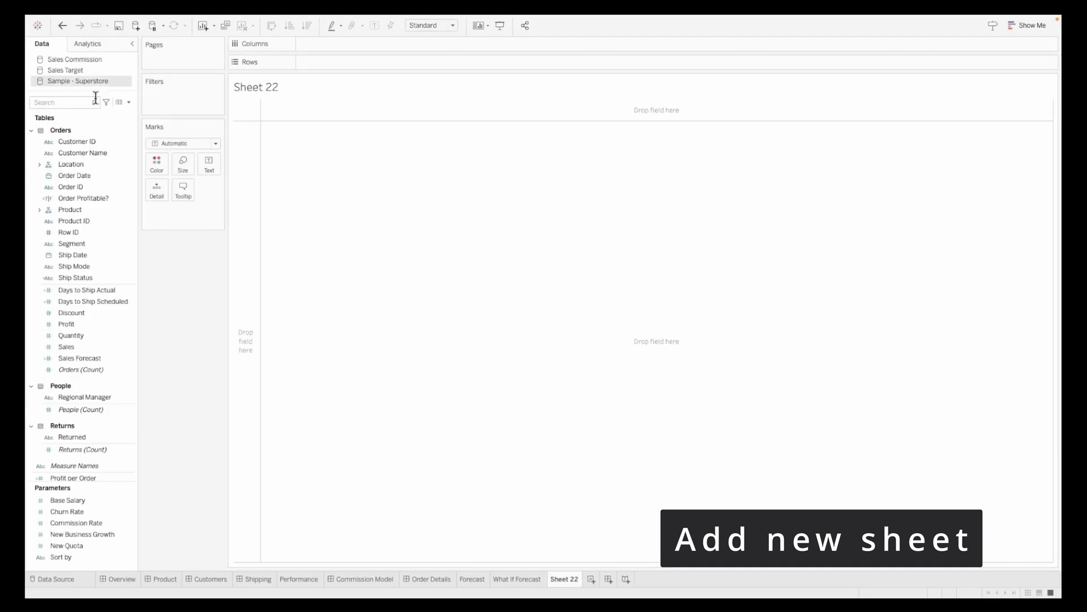
{"action": "scroll", "coordinate": [91, 247], "scroll_direction": "down", "scroll_amount": 1}
{"action": "left_click", "coordinate": [79, 141]}
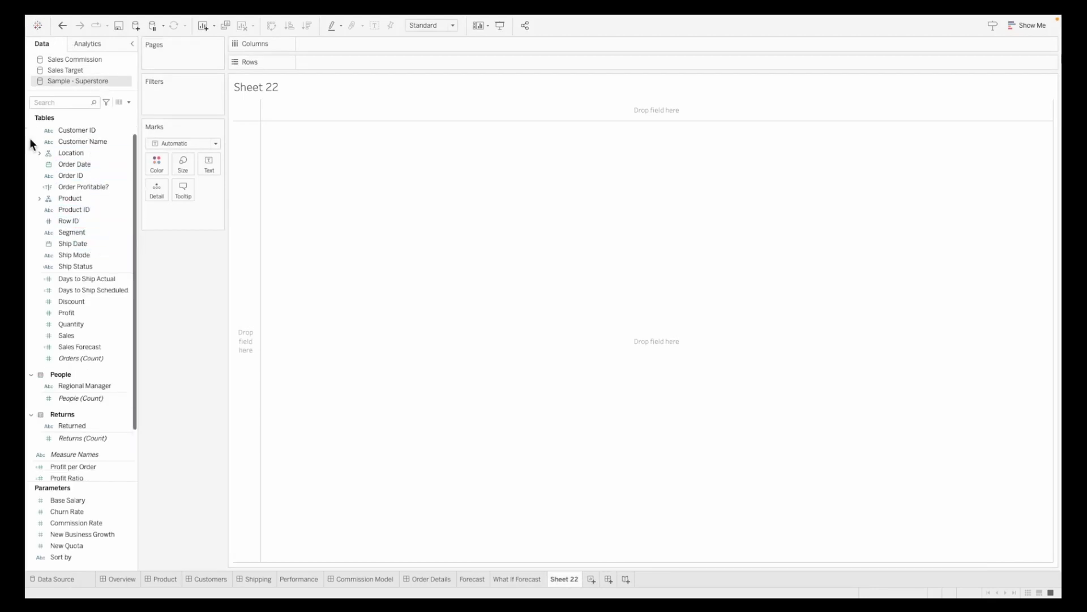
Show SUM(Profit) as text with the value on its own line above a 'Profit' caption
{"action": "left_click_drag", "start_coordinate": [79, 314], "coordinate": [205, 173]}
{"action": "left_click", "coordinate": [207, 168]}
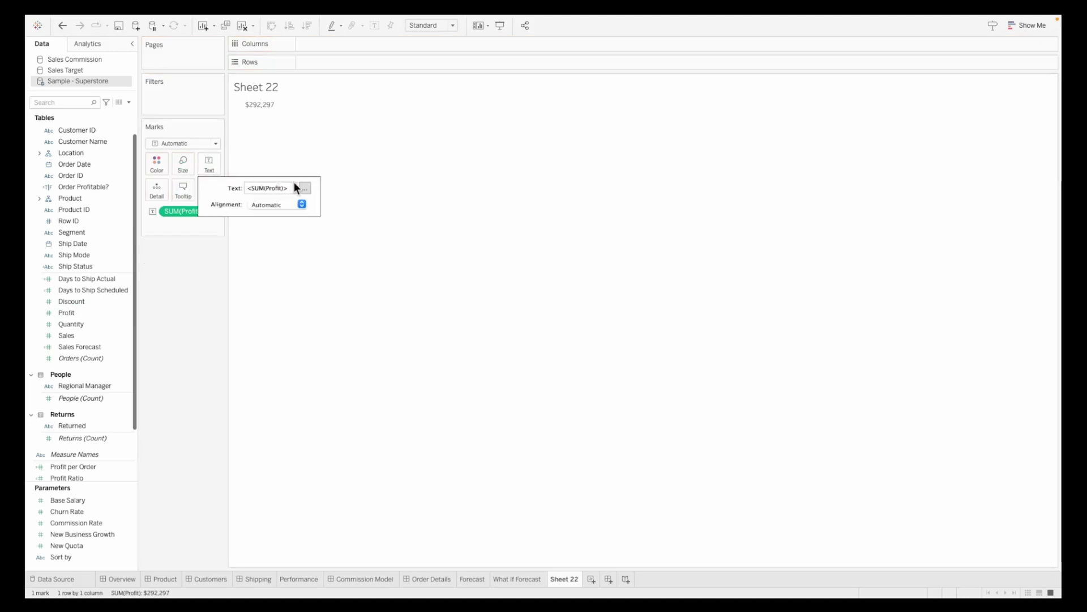
{"action": "left_click", "coordinate": [305, 187]}
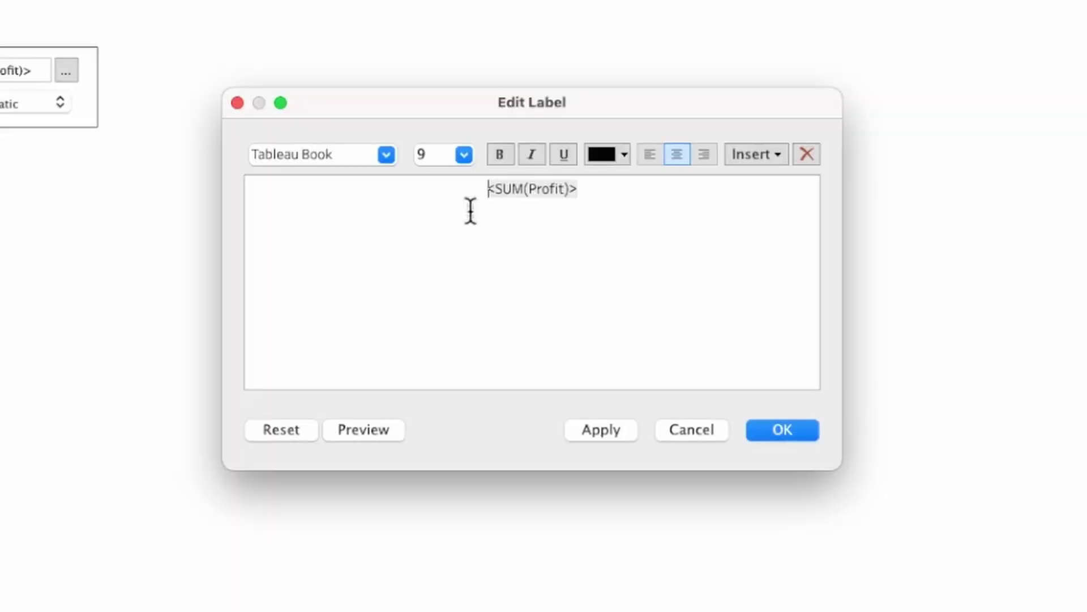
{"action": "key", "text": "Return"}
{"action": "type", "text": "Profit"}
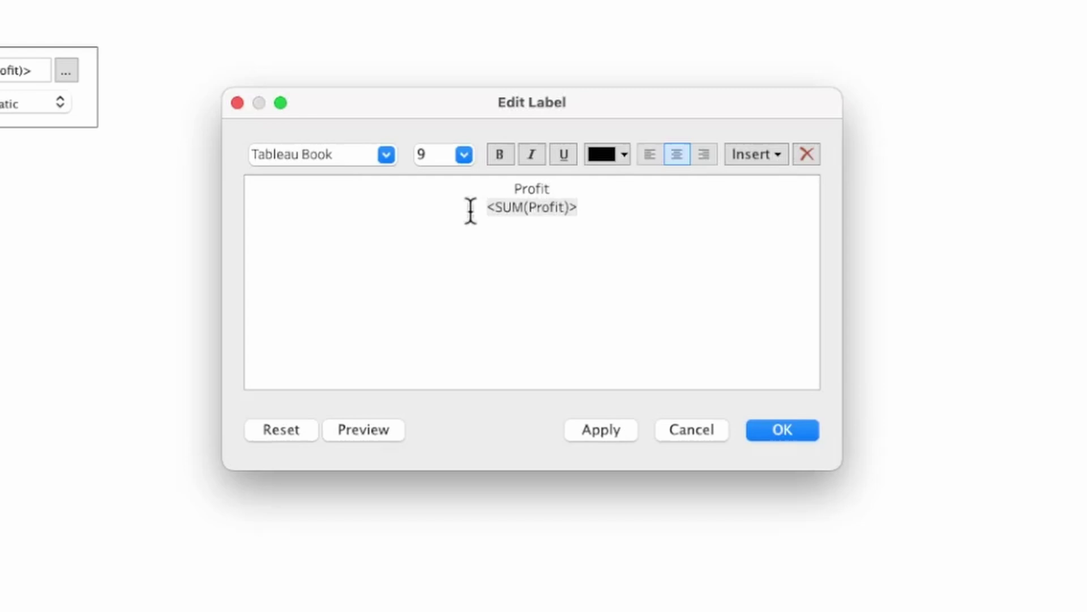
{"action": "left_click_drag", "start_coordinate": [462, 203], "coordinate": [640, 216]}
{"action": "key", "text": "super+c"}
{"action": "key", "text": "BackSpace"}
{"action": "left_click", "coordinate": [494, 187]}
{"action": "key", "text": "Return"}
{"action": "key", "text": "super+v"}
{"action": "key", "text": "Return"}
{"action": "key", "text": "Up"}
{"action": "key", "text": "Up"}
{"action": "key", "text": "Return"}
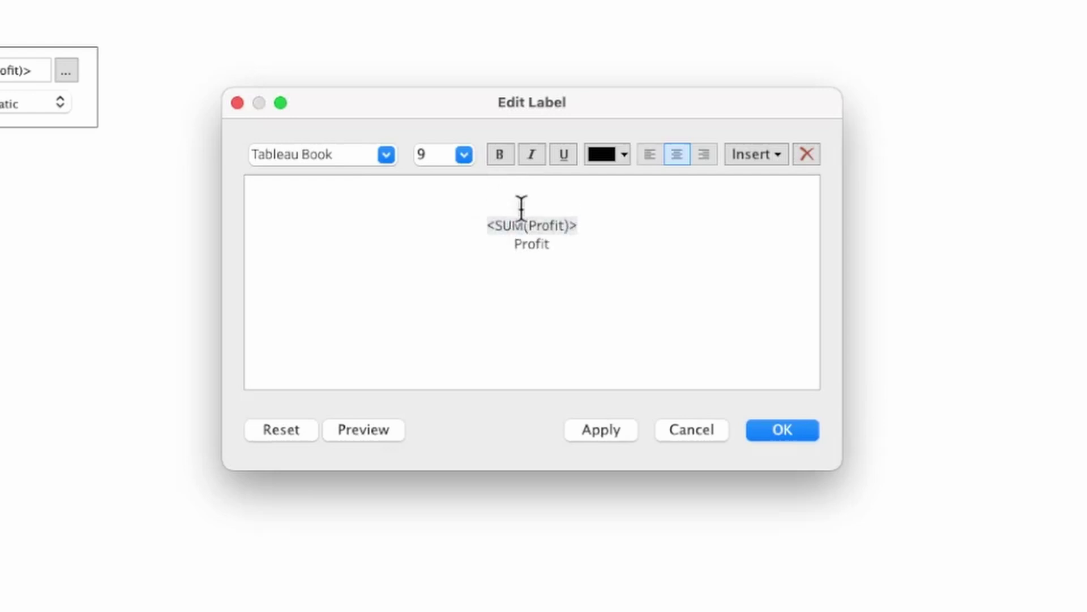
Format the profit value as Tableau Bold size 15 and the Profit caption as size 12
{"action": "left_click_drag", "start_coordinate": [572, 226], "coordinate": [478, 224]}
{"action": "left_click", "coordinate": [387, 154]}
{"action": "left_click", "coordinate": [362, 251]}
{"action": "left_click", "coordinate": [464, 154]}
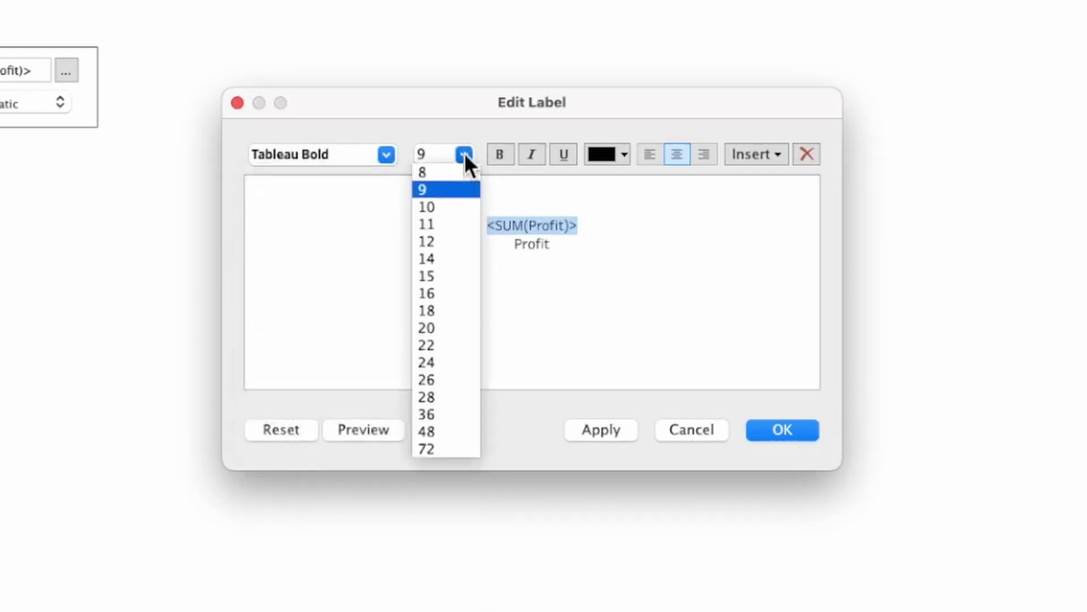
{"action": "left_click", "coordinate": [429, 274]}
{"action": "left_click_drag", "start_coordinate": [595, 257], "coordinate": [510, 256]}
{"action": "left_click", "coordinate": [464, 154]}
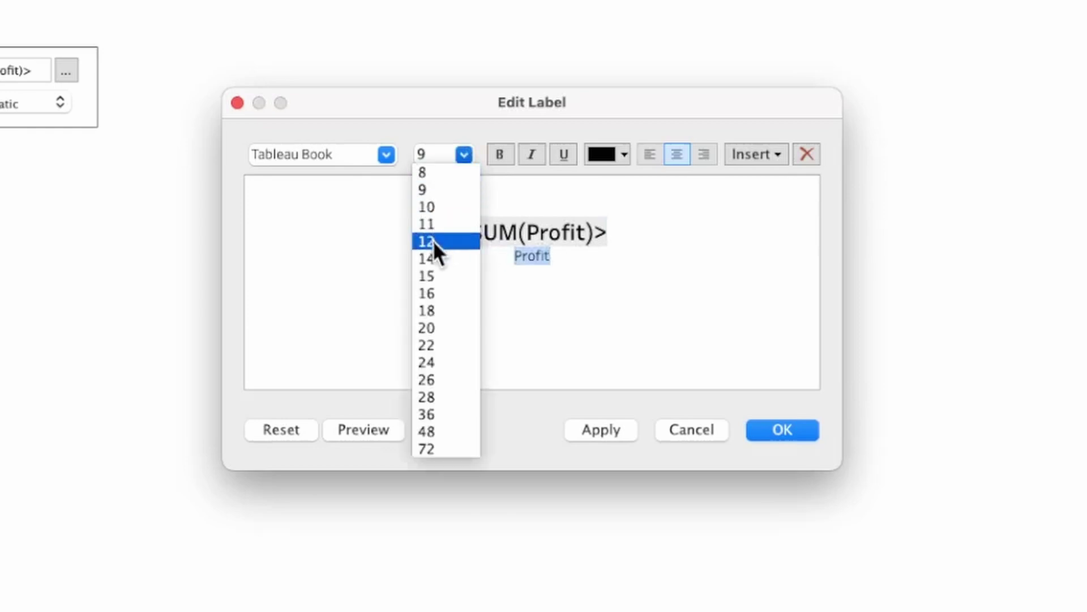
{"action": "left_click", "coordinate": [430, 241]}
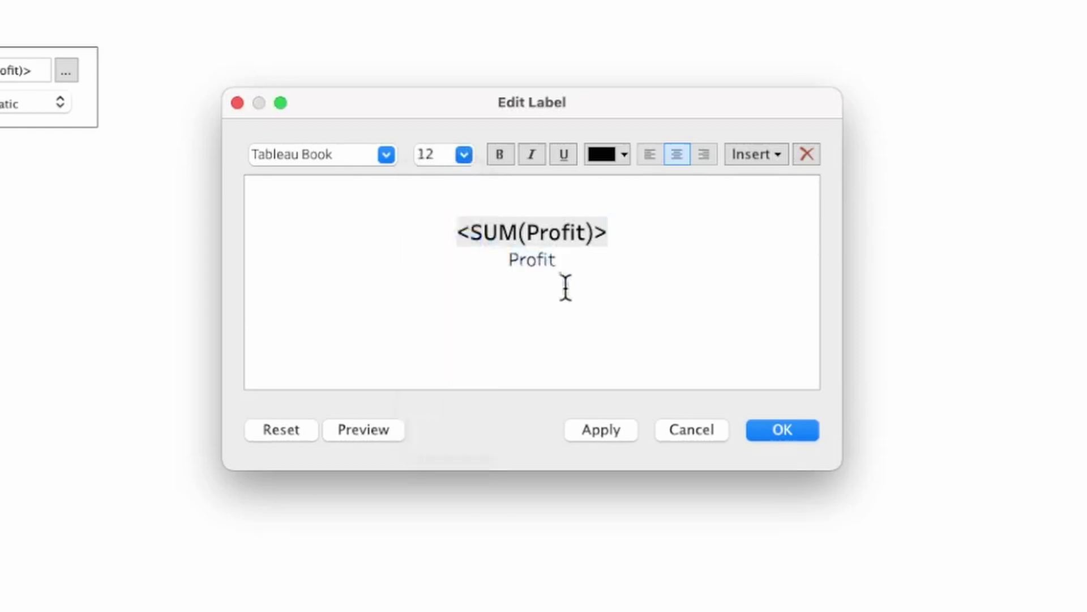
{"action": "double_click", "coordinate": [527, 256]}
{"action": "left_click", "coordinate": [383, 154]}
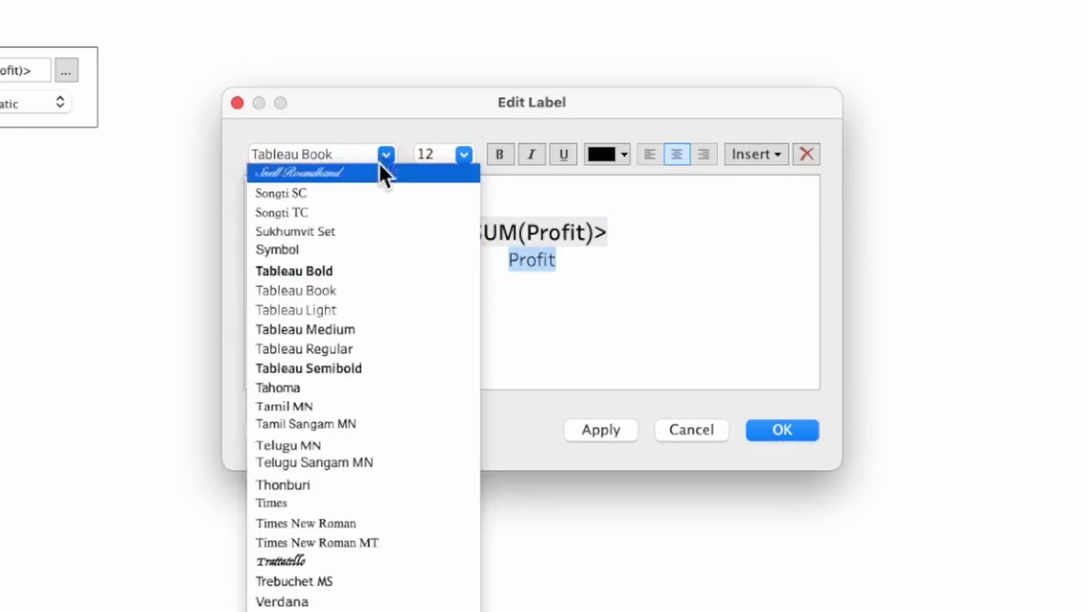
{"action": "left_click", "coordinate": [307, 249]}
{"action": "key", "text": "super+a"}
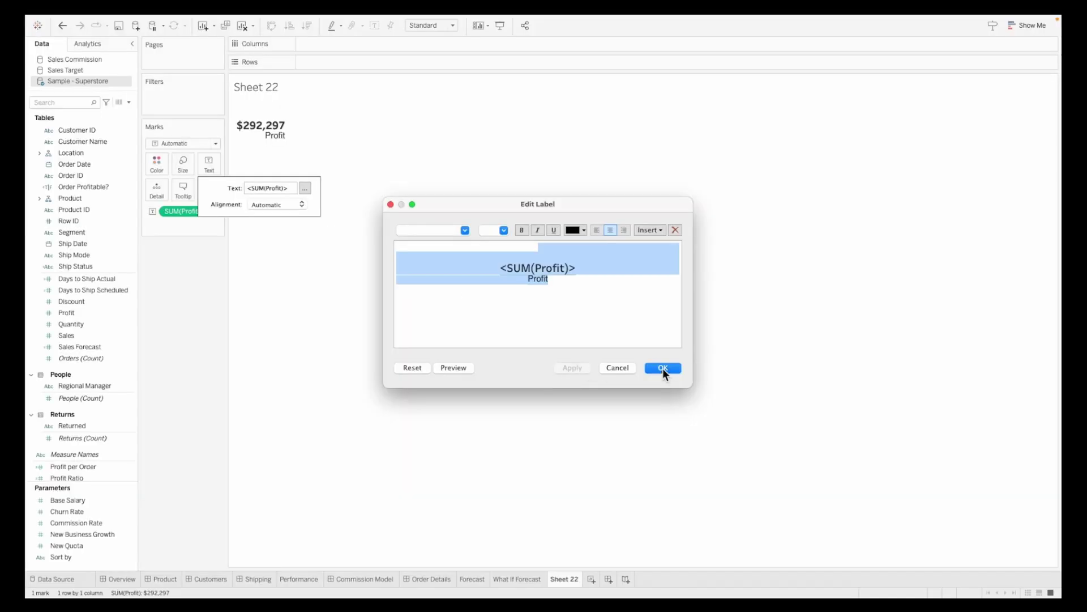
{"action": "left_click", "coordinate": [663, 368]}
Centre the label horizontally and set the view to Entire View
{"action": "left_click", "coordinate": [280, 203]}
{"action": "left_click", "coordinate": [273, 256]}
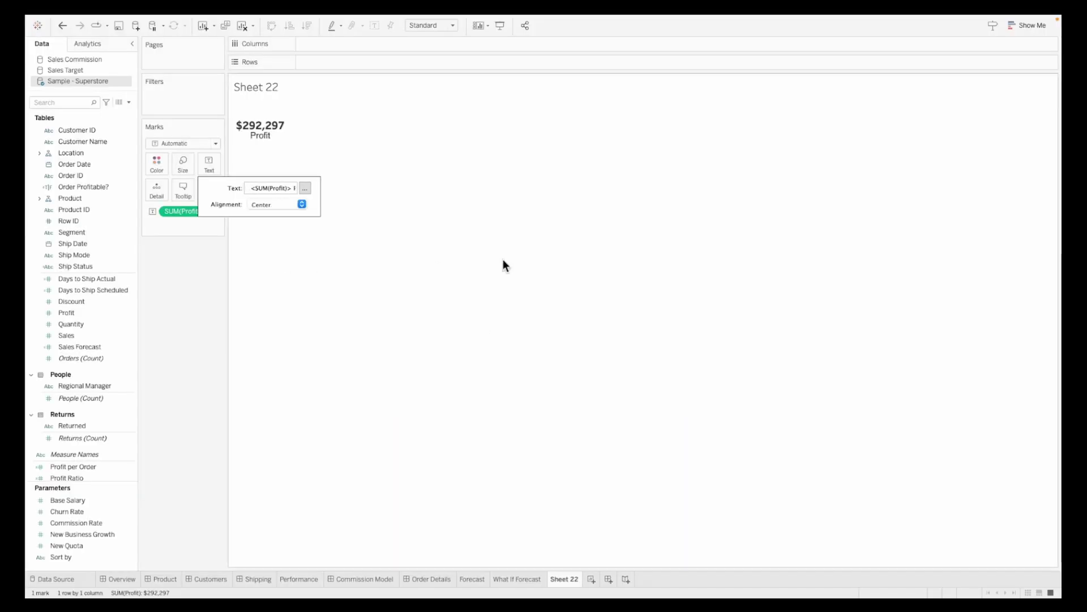
{"action": "left_click", "coordinate": [518, 258]}
{"action": "left_click", "coordinate": [425, 25]}
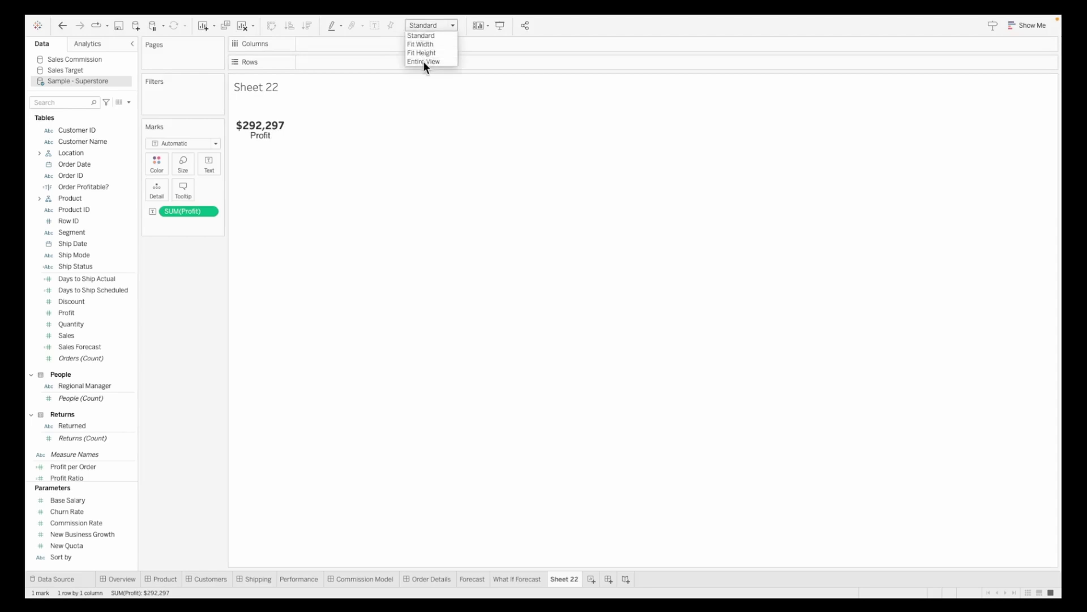
{"action": "left_click", "coordinate": [423, 61]}
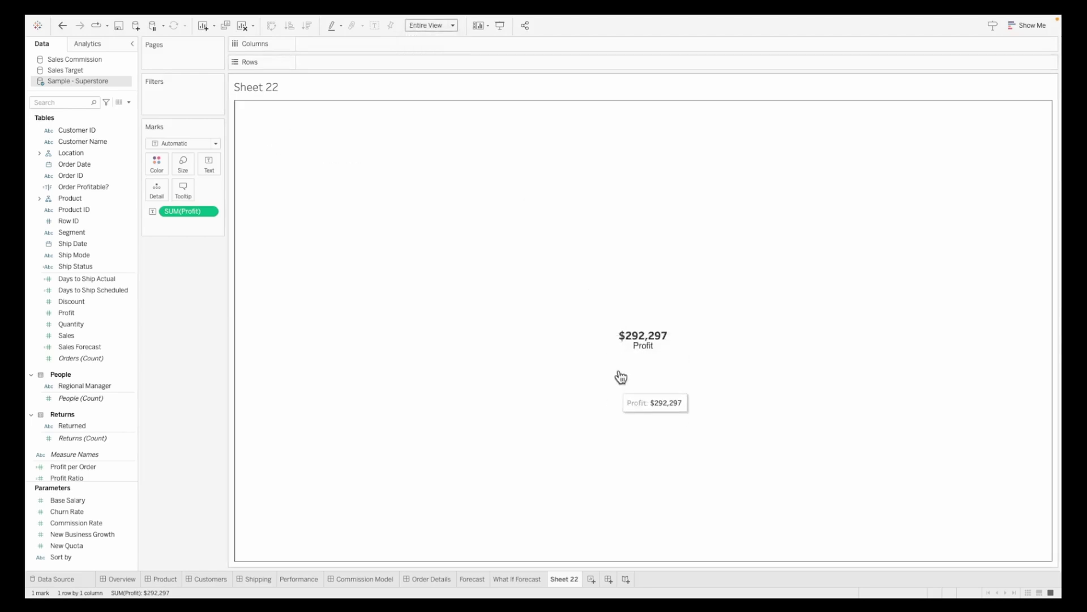
Rename the worksheet to 'Profit'
{"action": "double_click", "coordinate": [560, 576]}
{"action": "type", "text": "Profit"}
{"action": "key", "text": "Return"}
{"action": "right_click", "coordinate": [554, 577]}
Duplicate the Profit sheet, swap in Sales, caption it 'Total Sales' and name the sheet Total Sales
{"action": "left_click", "coordinate": [586, 481]}
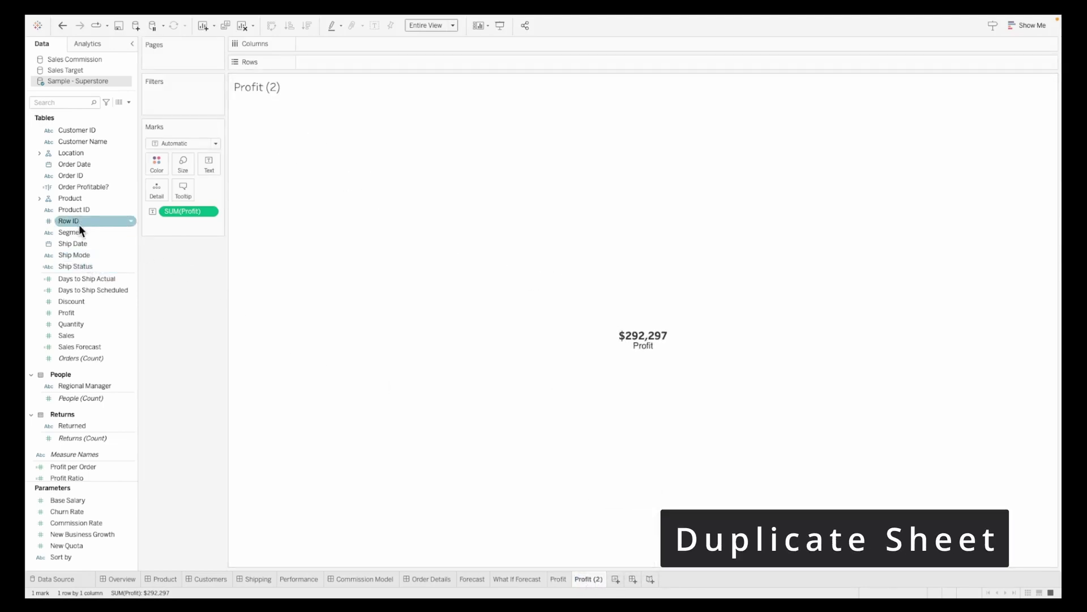
{"action": "left_click_drag", "start_coordinate": [76, 334], "coordinate": [179, 210]}
{"action": "left_click", "coordinate": [206, 163]}
{"action": "left_click", "coordinate": [304, 188]}
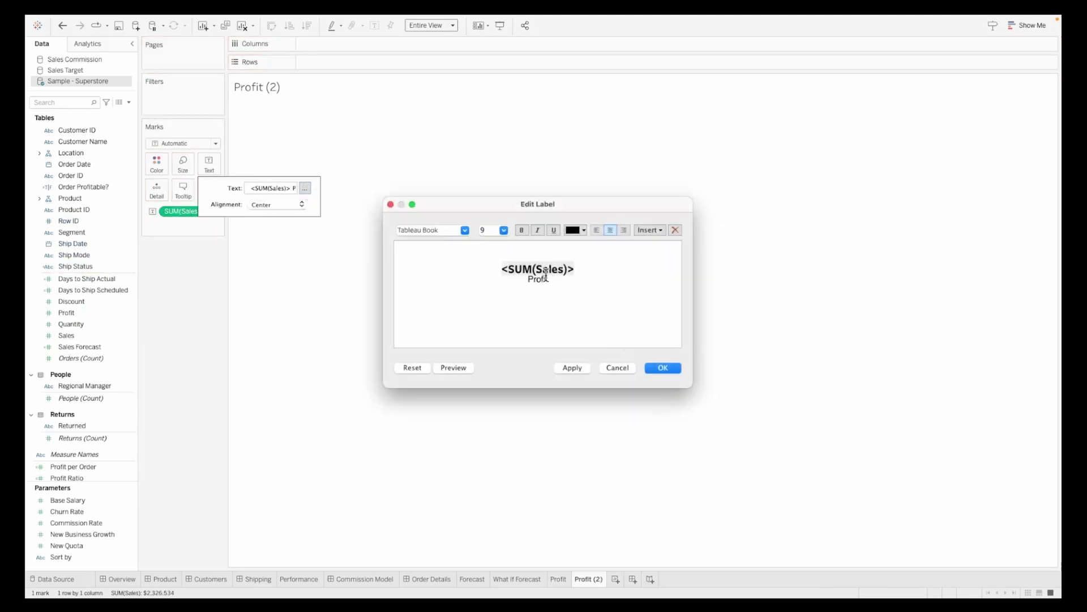
{"action": "double_click", "coordinate": [536, 281]}
{"action": "type", "text": "Total Sales"}
{"action": "left_click", "coordinate": [661, 368]}
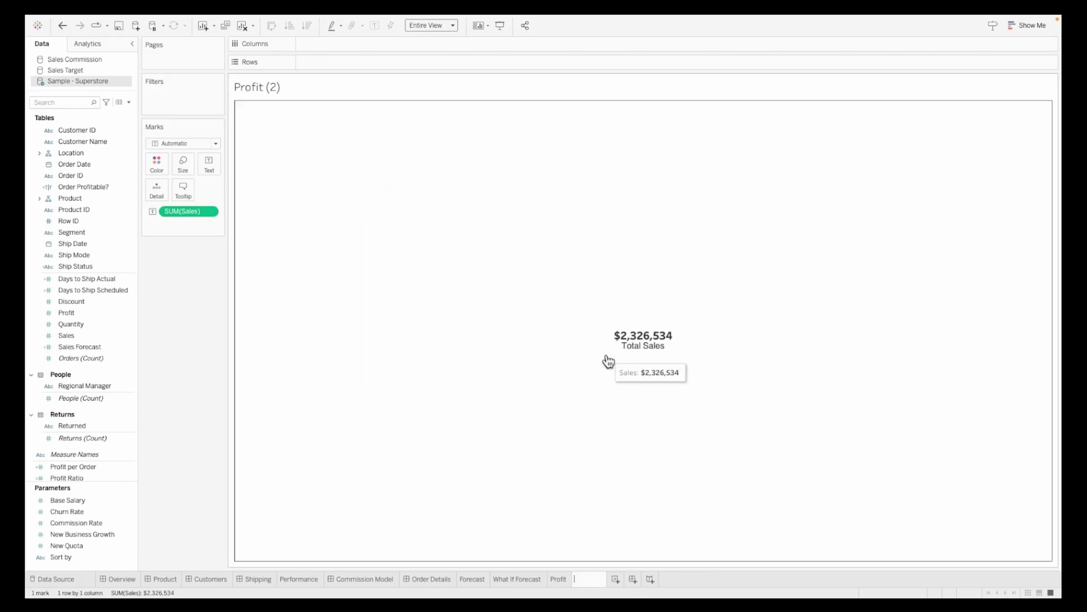
{"action": "type", "text": "Total Sales"}
{"action": "key", "text": "Return"}
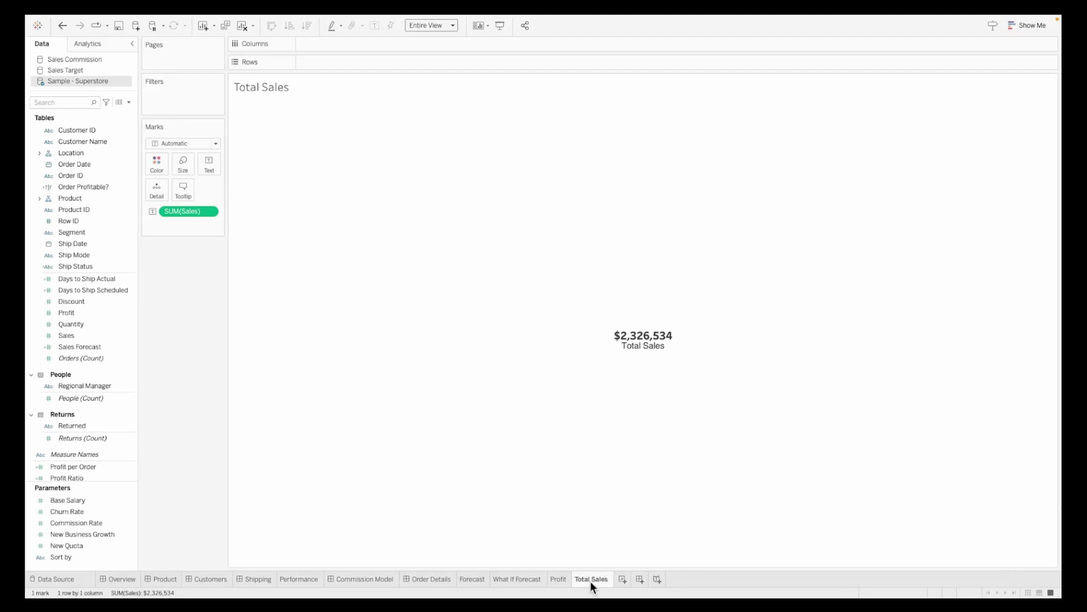
Duplicate Total Sales, swap in Quantity with caption 'Total Quantity', and start renaming the sheet
{"action": "right_click", "coordinate": [590, 579]}
{"action": "left_click", "coordinate": [613, 486]}
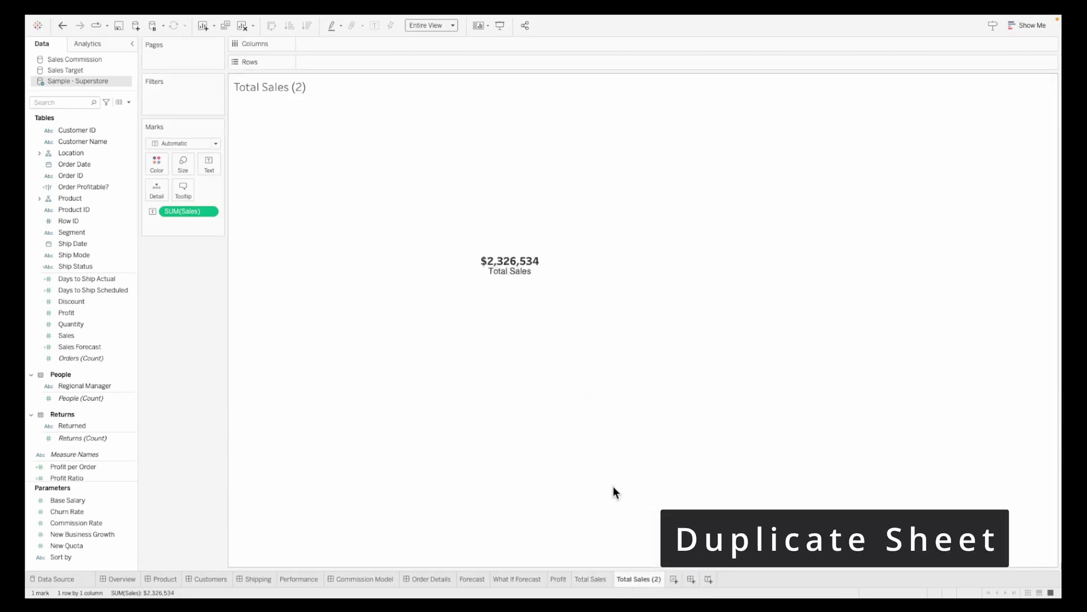
{"action": "left_click_drag", "start_coordinate": [107, 329], "coordinate": [204, 213]}
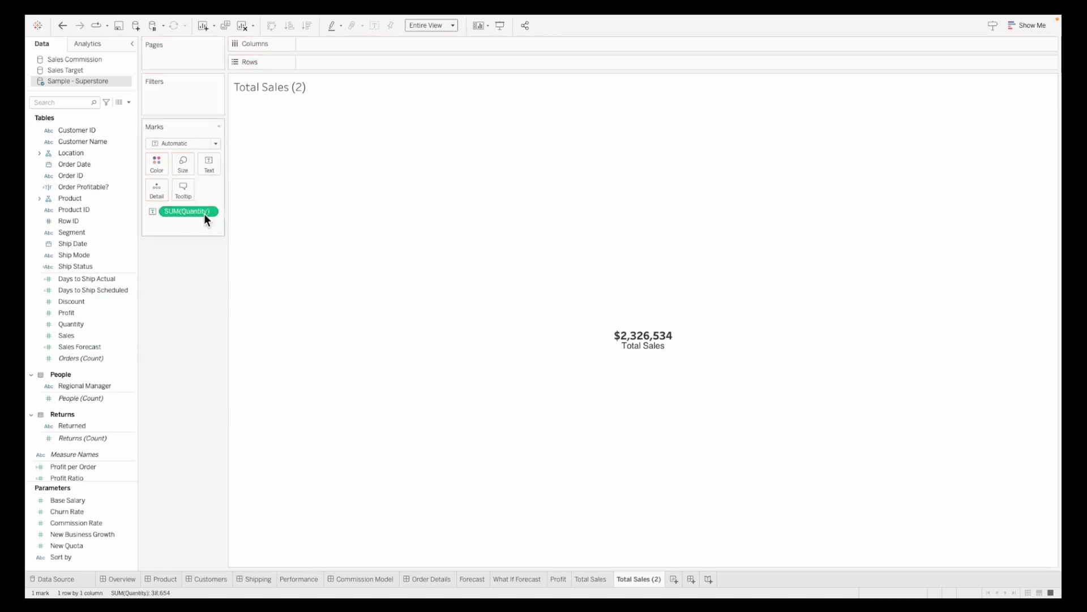
{"action": "left_click", "coordinate": [209, 164]}
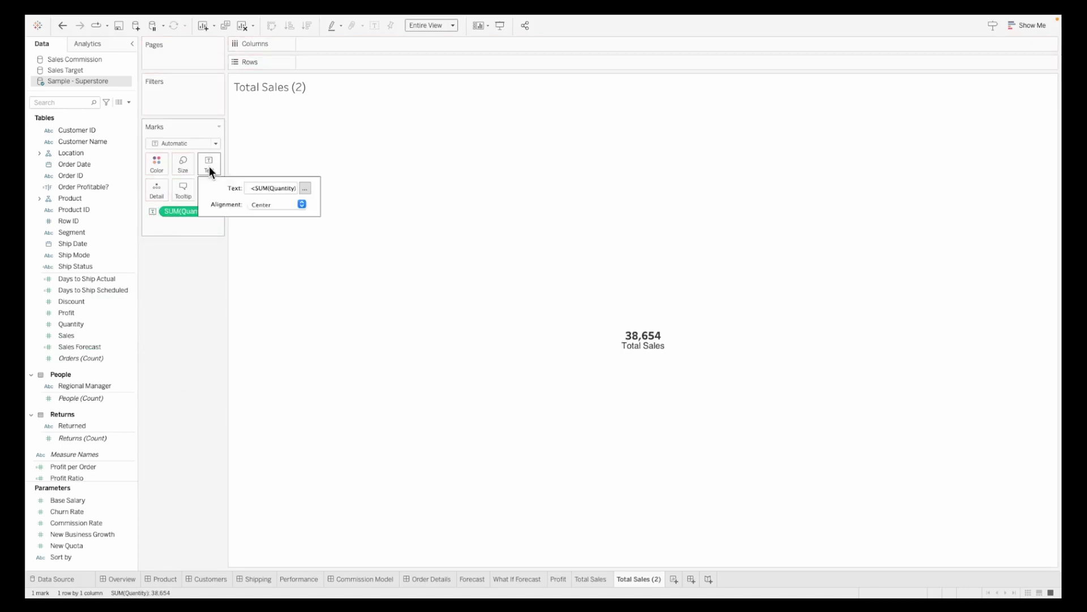
{"action": "left_click", "coordinate": [306, 187]}
{"action": "double_click", "coordinate": [553, 279]}
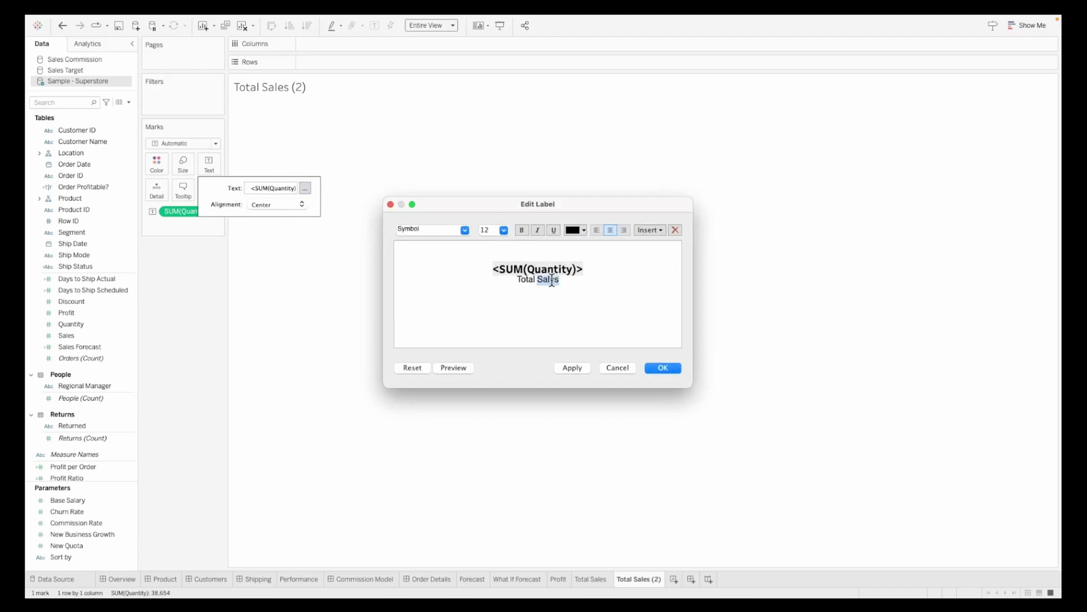
{"action": "type", "text": "Quantity"}
{"action": "left_click", "coordinate": [661, 367]}
{"action": "double_click", "coordinate": [652, 579]}
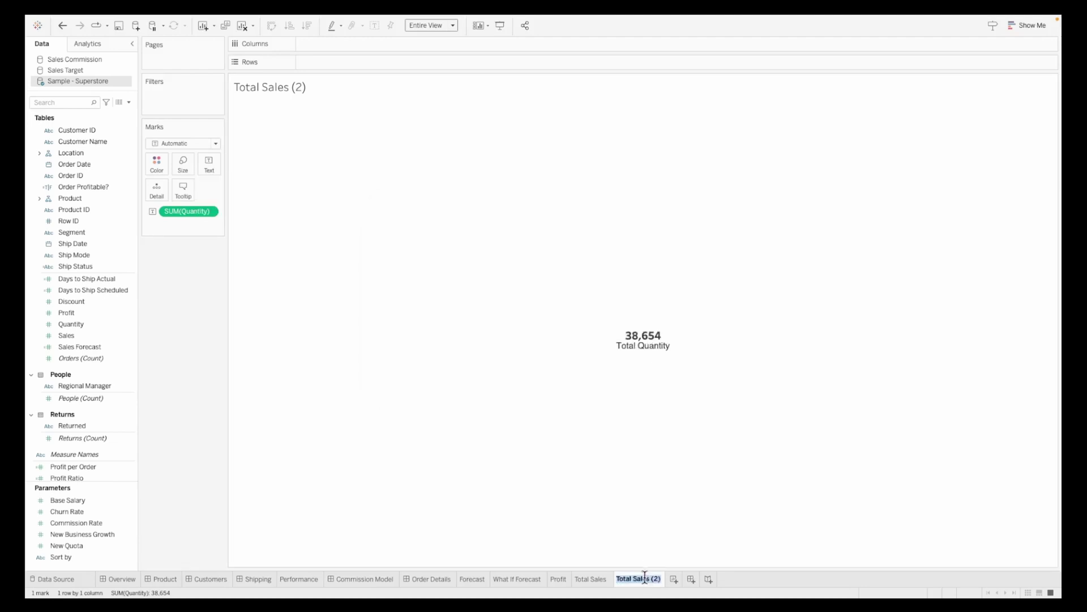
{"action": "double_click", "coordinate": [652, 578]}
{"action": "type", "text": "Quantity"}
On a new sheet, plot Profit over Order Date years, excluding 2019 and 2020
{"action": "left_click", "coordinate": [674, 579]}
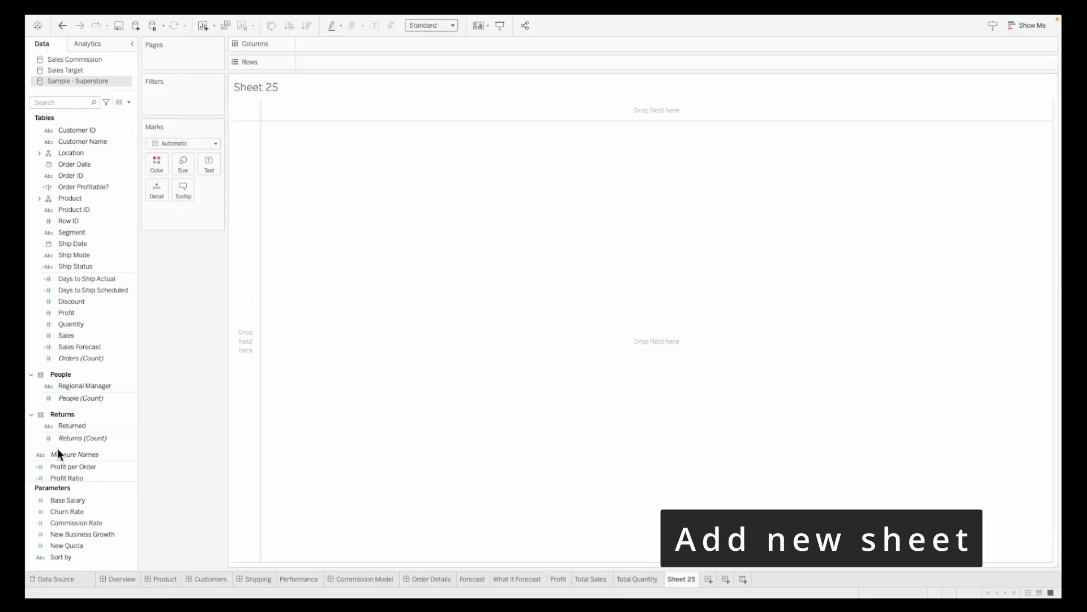
{"action": "scroll", "coordinate": [62, 369], "scroll_direction": "up", "scroll_amount": 1}
{"action": "left_click_drag", "start_coordinate": [67, 322], "coordinate": [320, 62]}
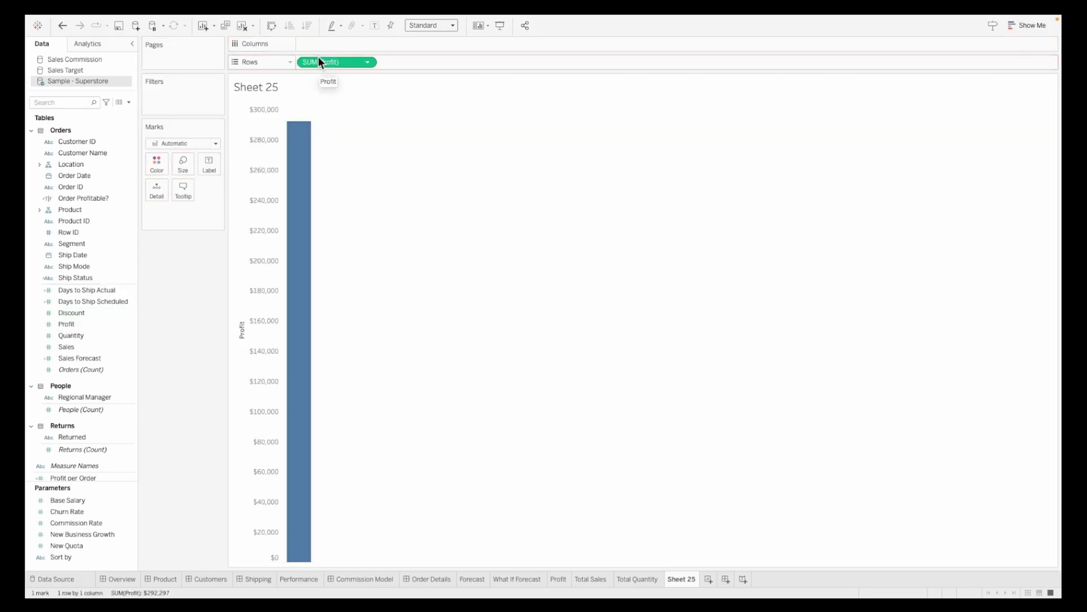
{"action": "left_click", "coordinate": [109, 176]}
{"action": "left_click_drag", "start_coordinate": [77, 179], "coordinate": [327, 47]}
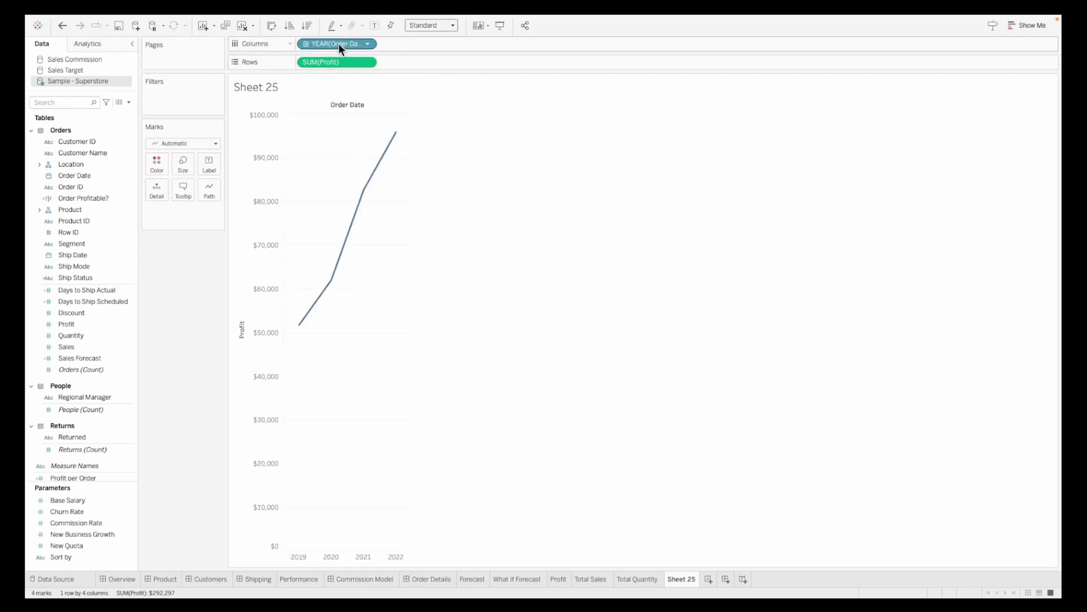
{"action": "right_click", "coordinate": [338, 43]}
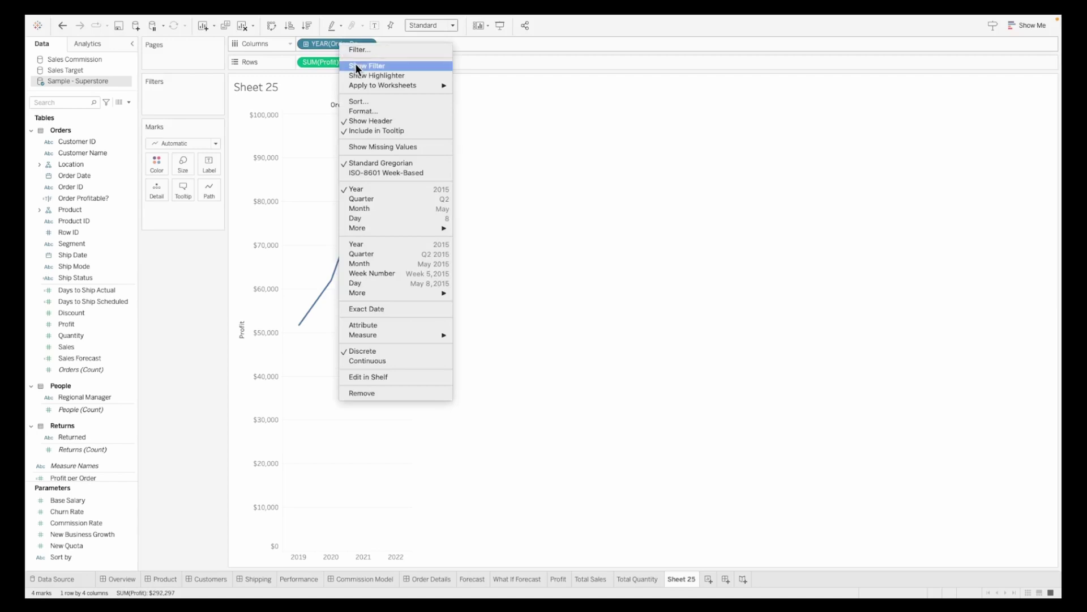
{"action": "left_click", "coordinate": [352, 66]}
{"action": "left_click", "coordinate": [984, 116]}
{"action": "left_click", "coordinate": [984, 106]}
Colour the lines by year, break them down by month, and fit to Entire View
{"action": "left_click_drag", "start_coordinate": [317, 45], "coordinate": [150, 168]}
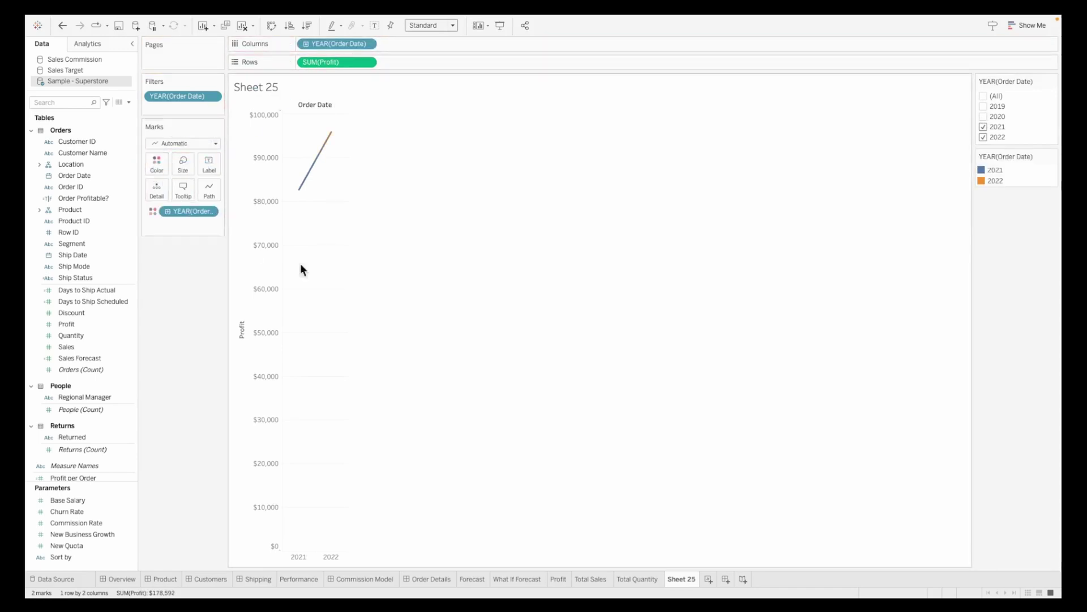
{"action": "right_click", "coordinate": [356, 43]}
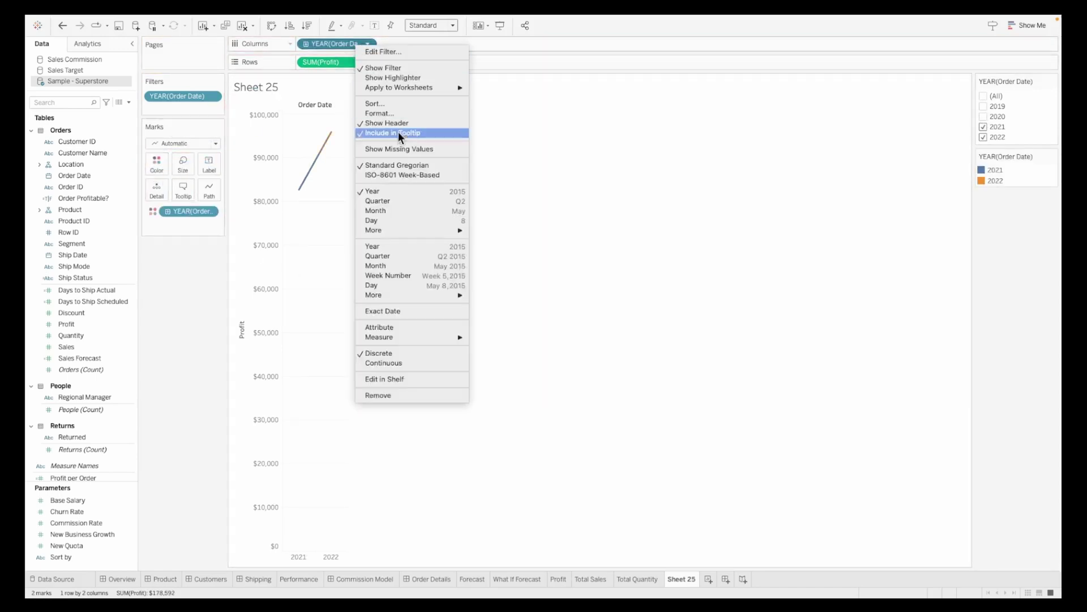
{"action": "left_click", "coordinate": [389, 211]}
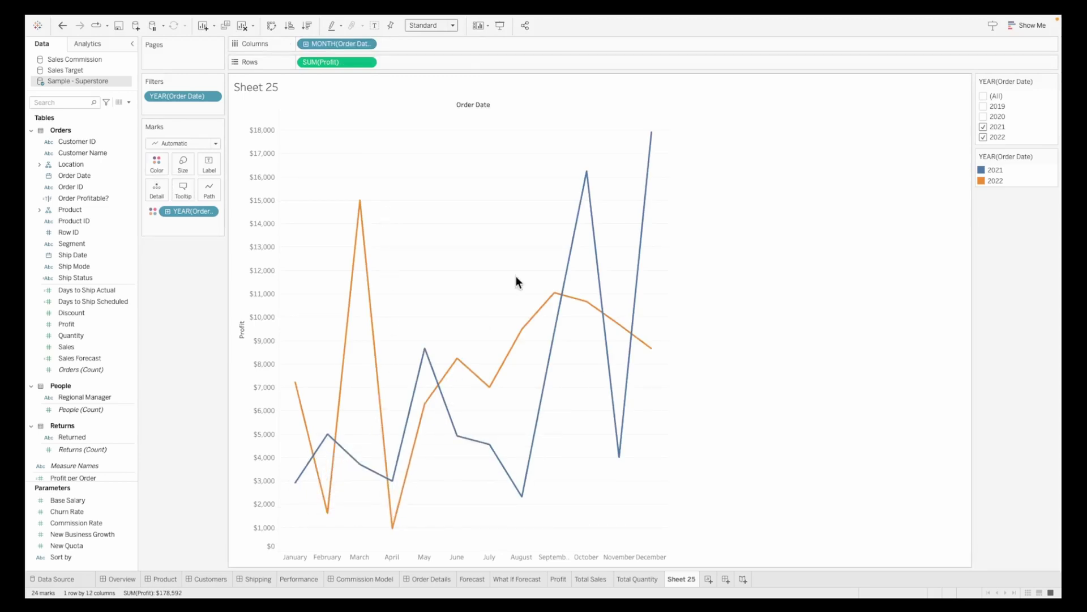
{"action": "left_click", "coordinate": [431, 25]}
{"action": "left_click", "coordinate": [432, 60]}
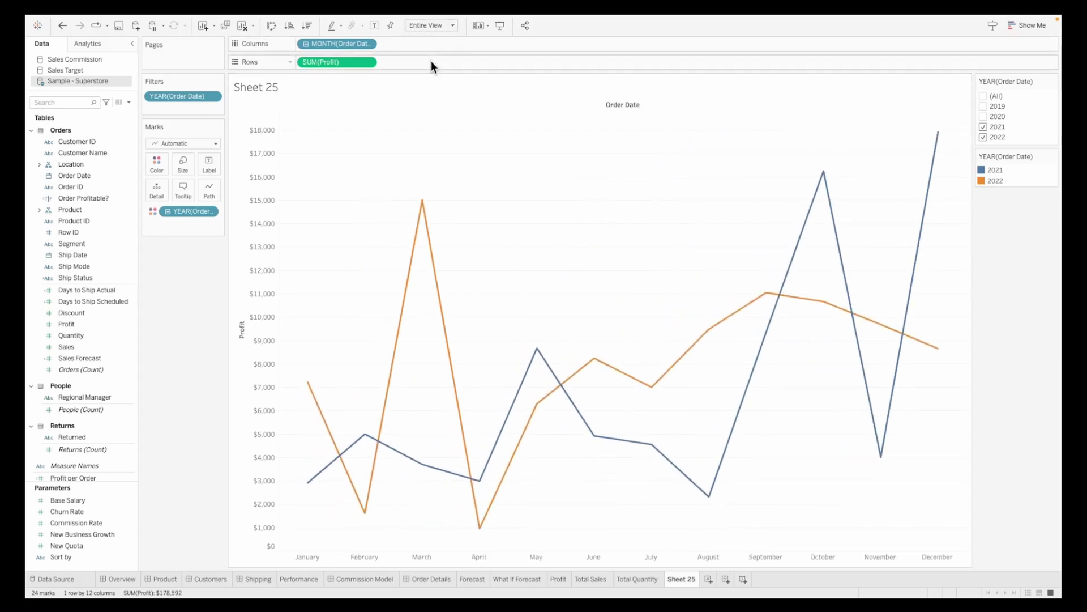
Colour the 2021 line grey and the 2022 line black
{"action": "right_click", "coordinate": [995, 170]}
{"action": "left_click", "coordinate": [929, 179]}
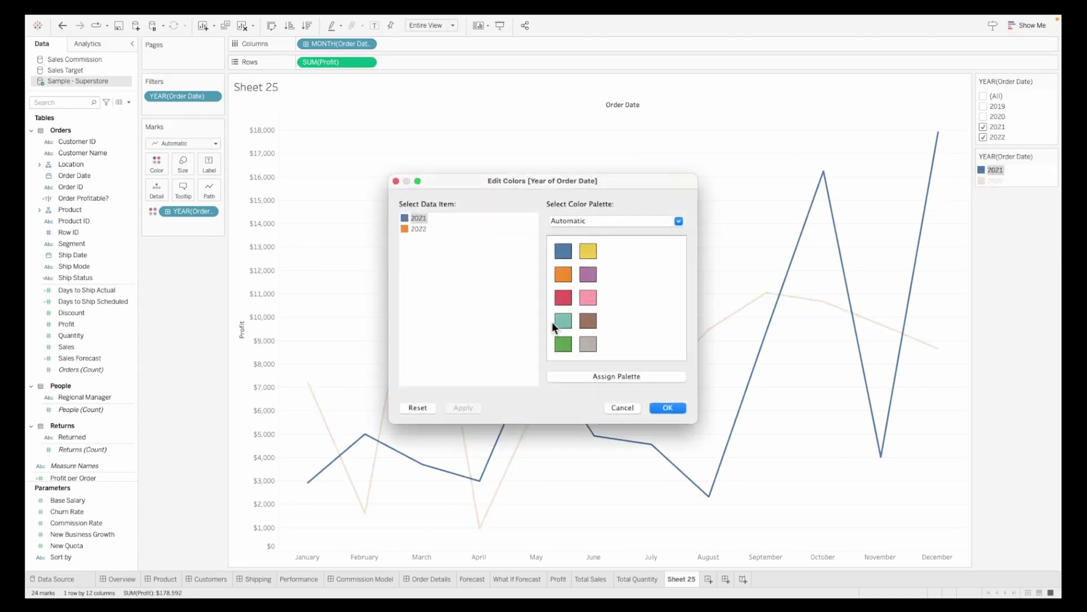
{"action": "double_click", "coordinate": [420, 230]}
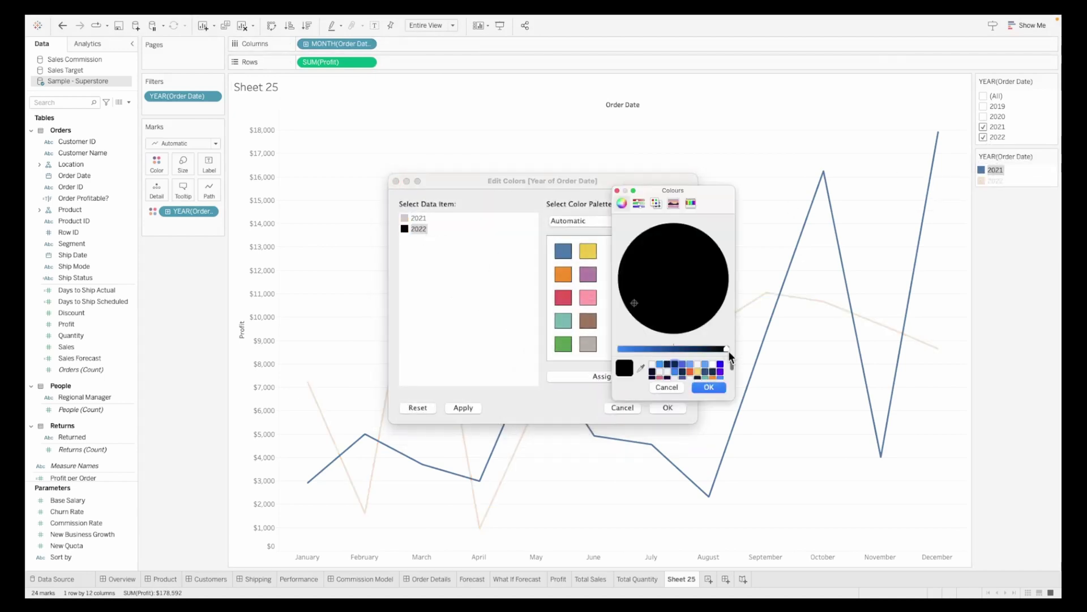
{"action": "left_click", "coordinate": [710, 387]}
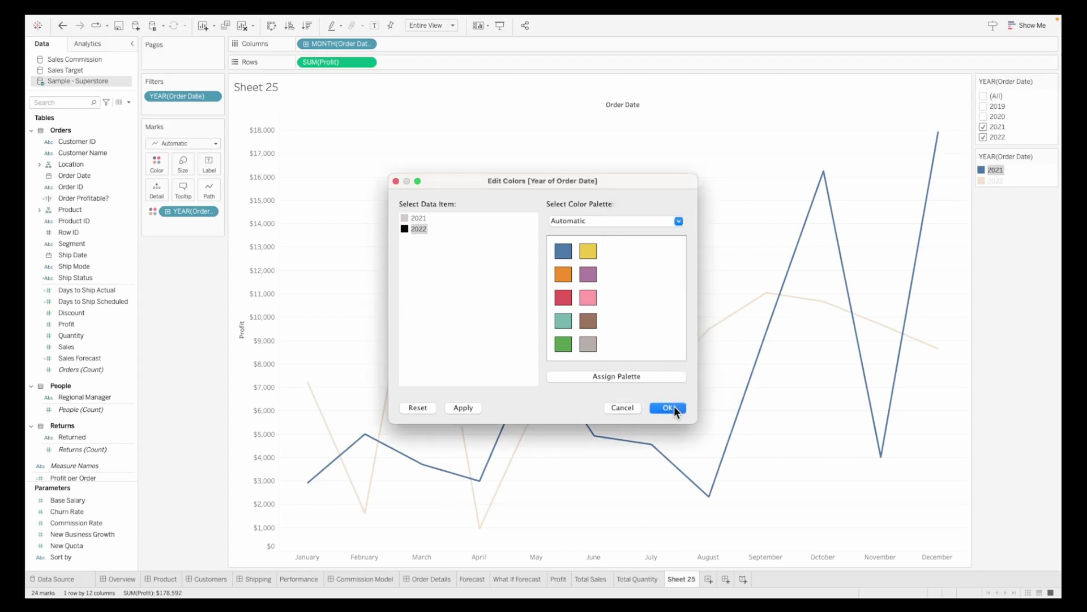
{"action": "left_click", "coordinate": [670, 408]}
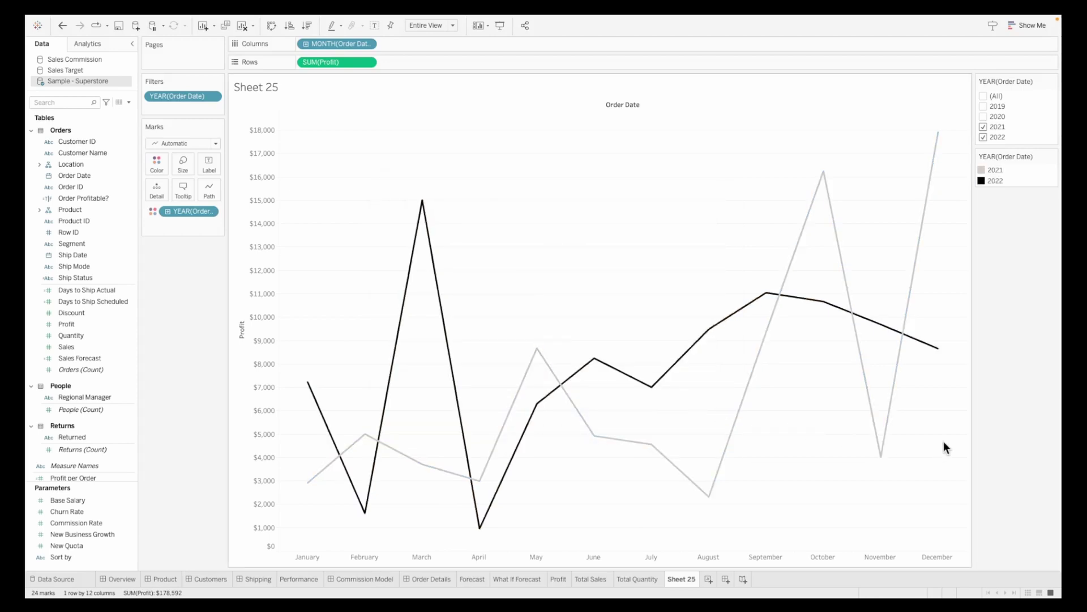
Set the sheet's row zero lines to None
{"action": "right_click", "coordinate": [545, 215]}
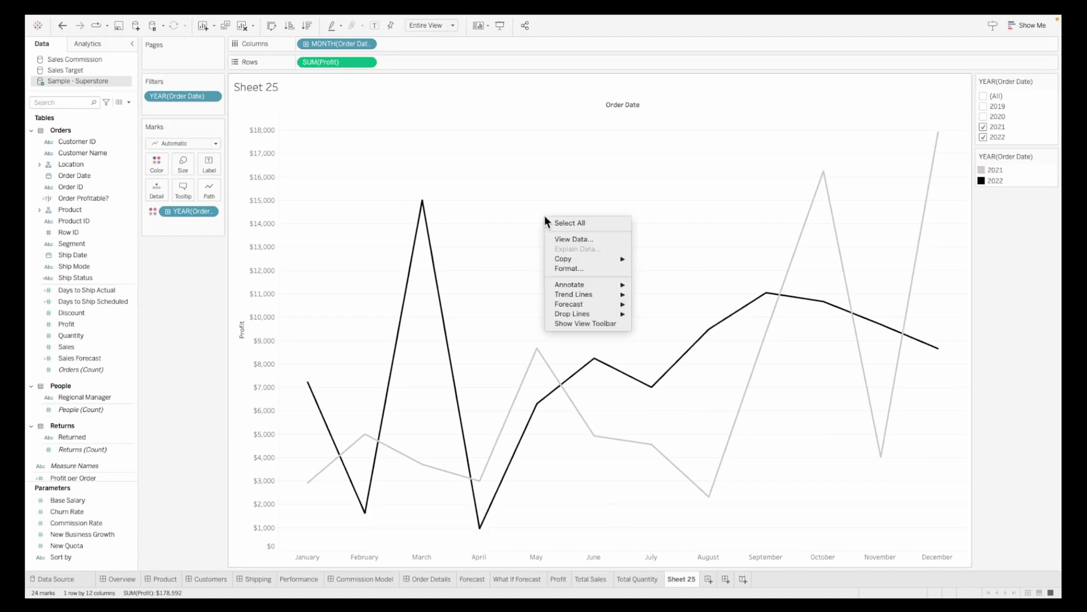
{"action": "left_click", "coordinate": [568, 268]}
{"action": "left_click", "coordinate": [78, 63]}
{"action": "left_click", "coordinate": [90, 63]}
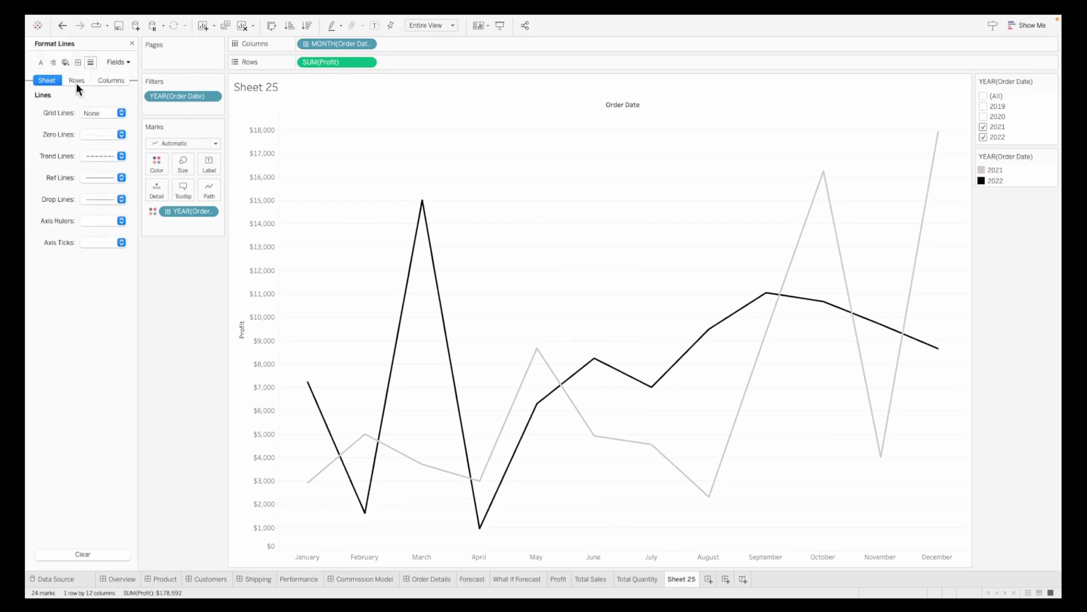
{"action": "left_click", "coordinate": [76, 82]}
{"action": "left_click", "coordinate": [98, 112]}
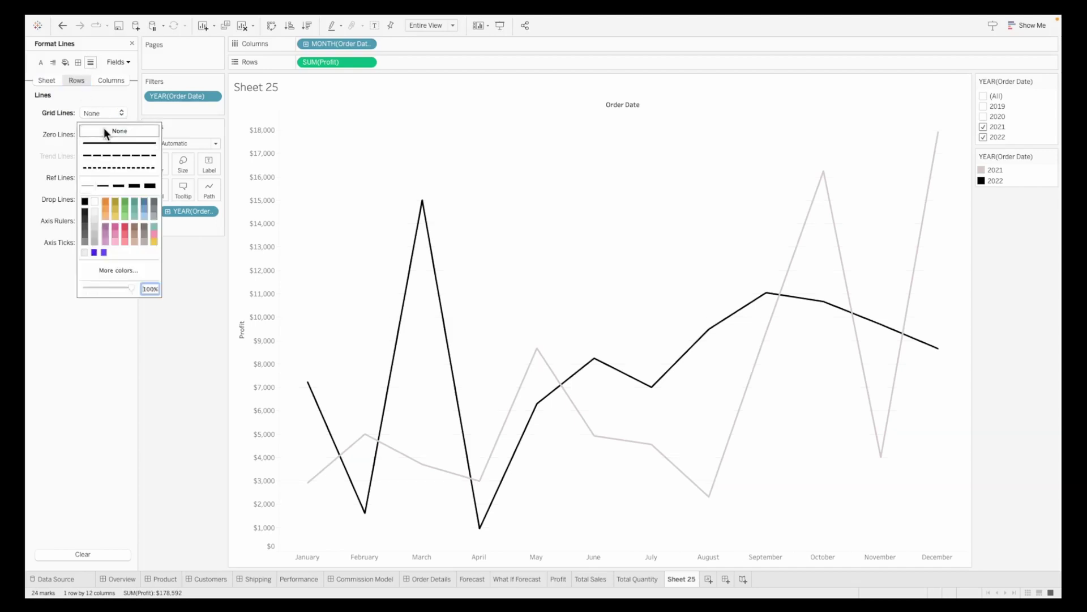
{"action": "left_click", "coordinate": [42, 80]}
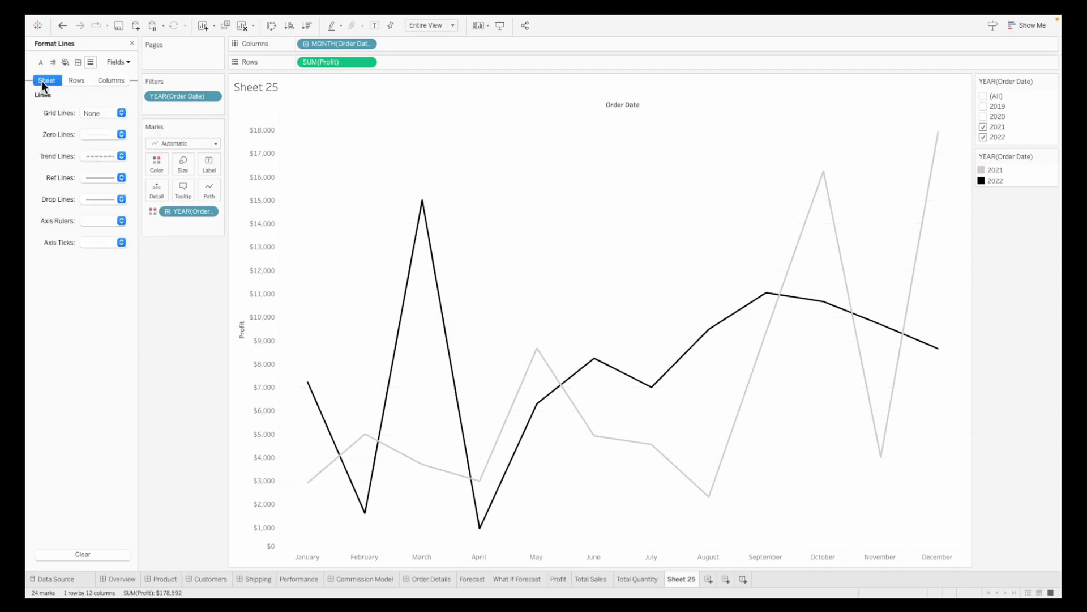
{"action": "left_click", "coordinate": [110, 80]}
{"action": "left_click", "coordinate": [82, 81]}
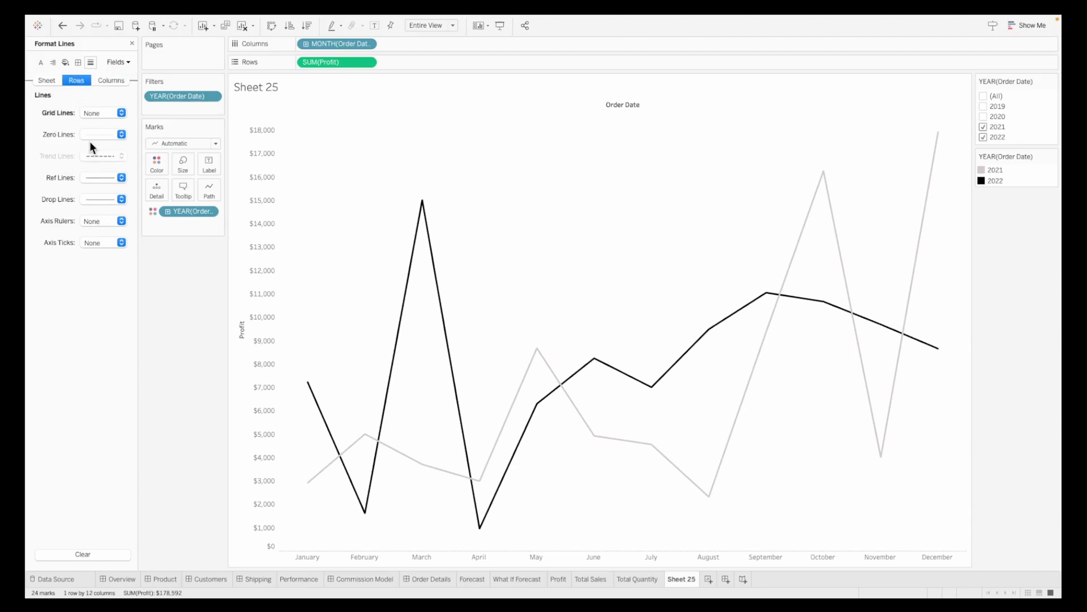
{"action": "left_click", "coordinate": [90, 134]}
{"action": "left_click", "coordinate": [171, 354]}
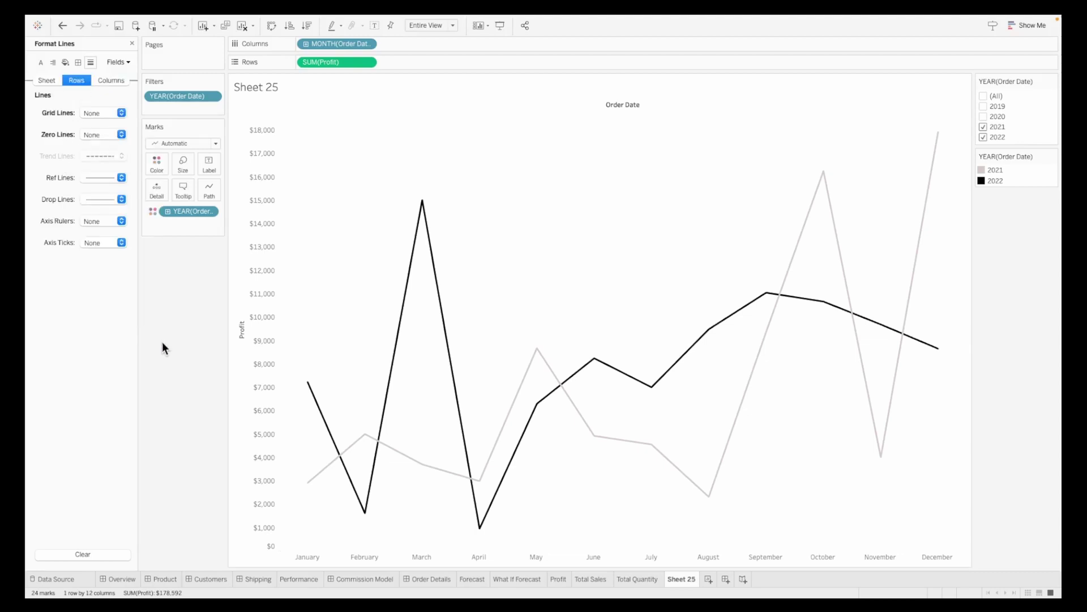
Open the date format options for the month headers
{"action": "right_click", "coordinate": [348, 45]}
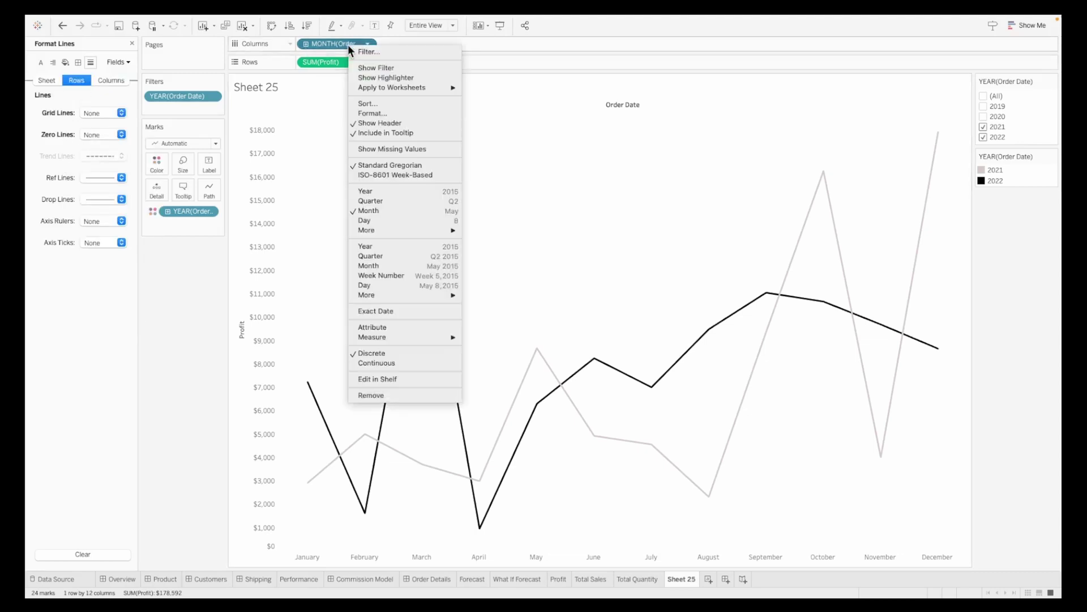
{"action": "left_click", "coordinate": [378, 111]}
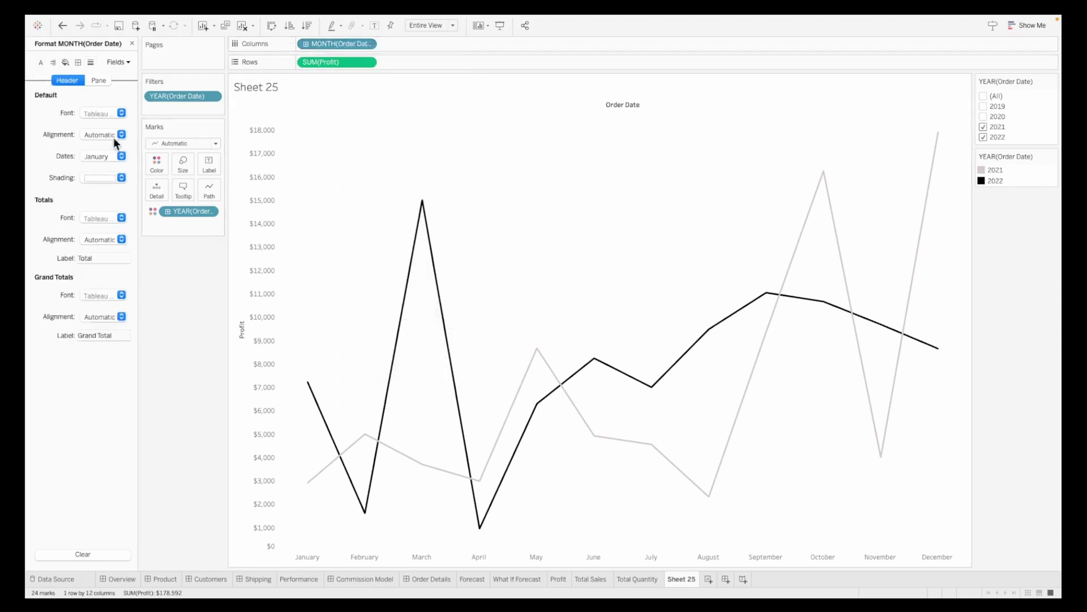
{"action": "left_click", "coordinate": [95, 157]}
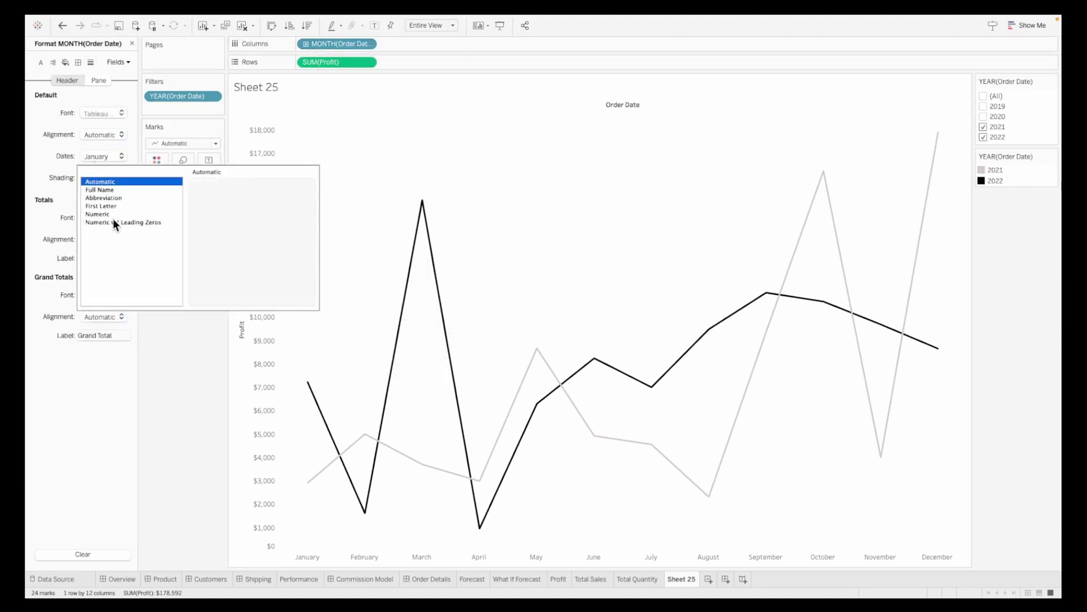
Show month labels as their first letter and hide the Profit axis
{"action": "left_click", "coordinate": [101, 206]}
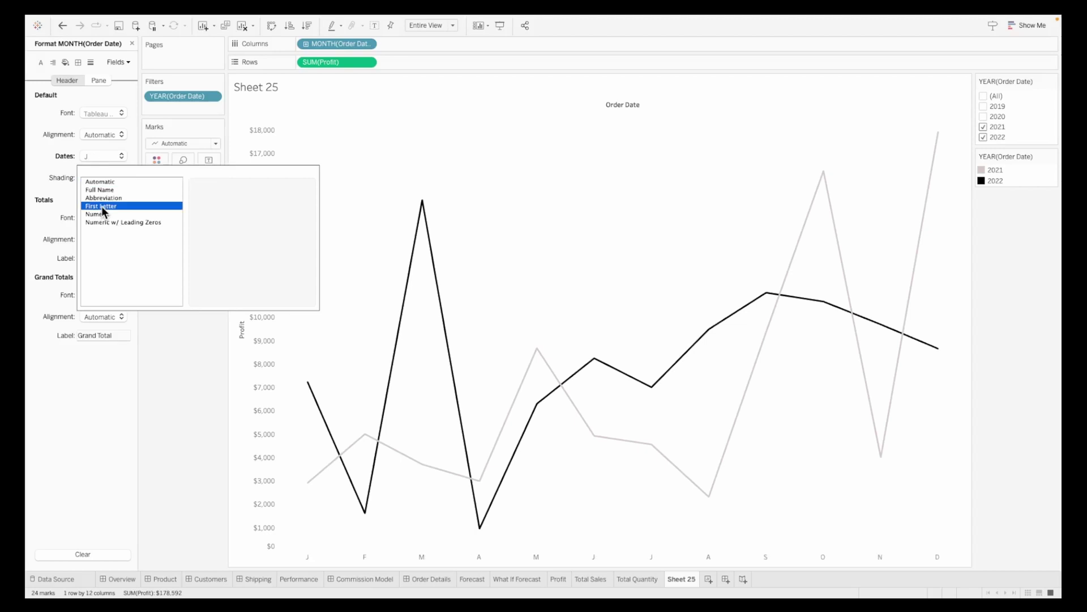
{"action": "left_click", "coordinate": [101, 197]}
{"action": "left_click", "coordinate": [101, 189]}
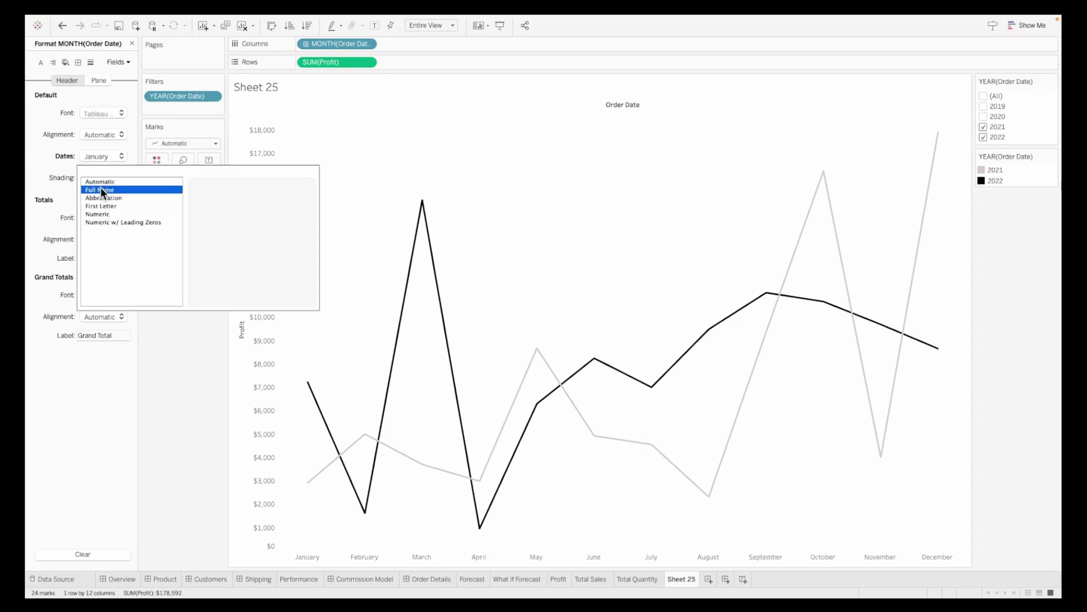
{"action": "left_click", "coordinate": [99, 221]}
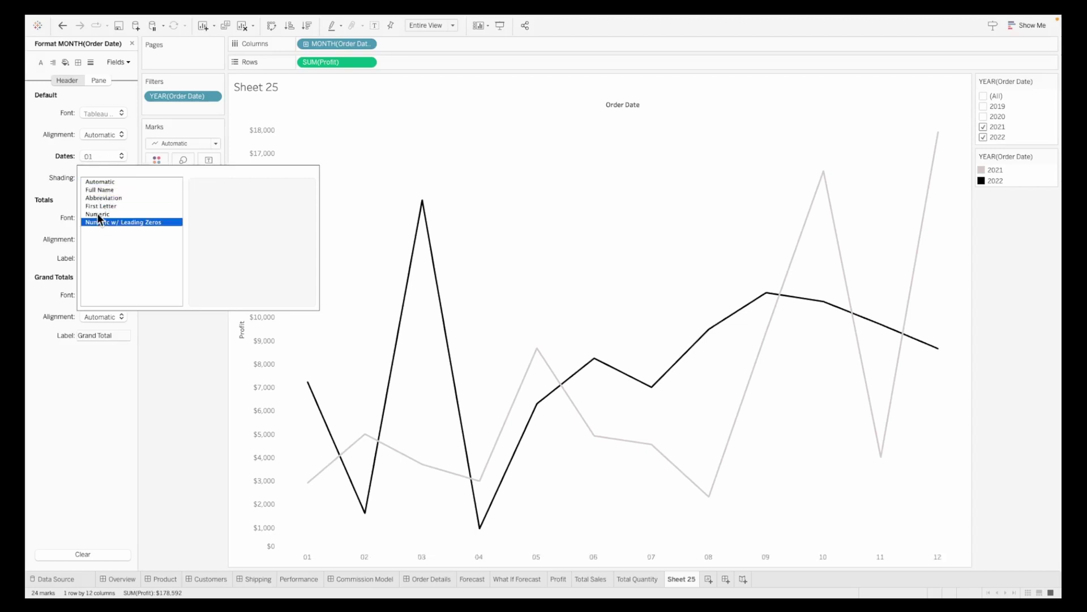
{"action": "left_click", "coordinate": [100, 215]}
{"action": "left_click", "coordinate": [99, 209]}
{"action": "left_click", "coordinate": [148, 359]}
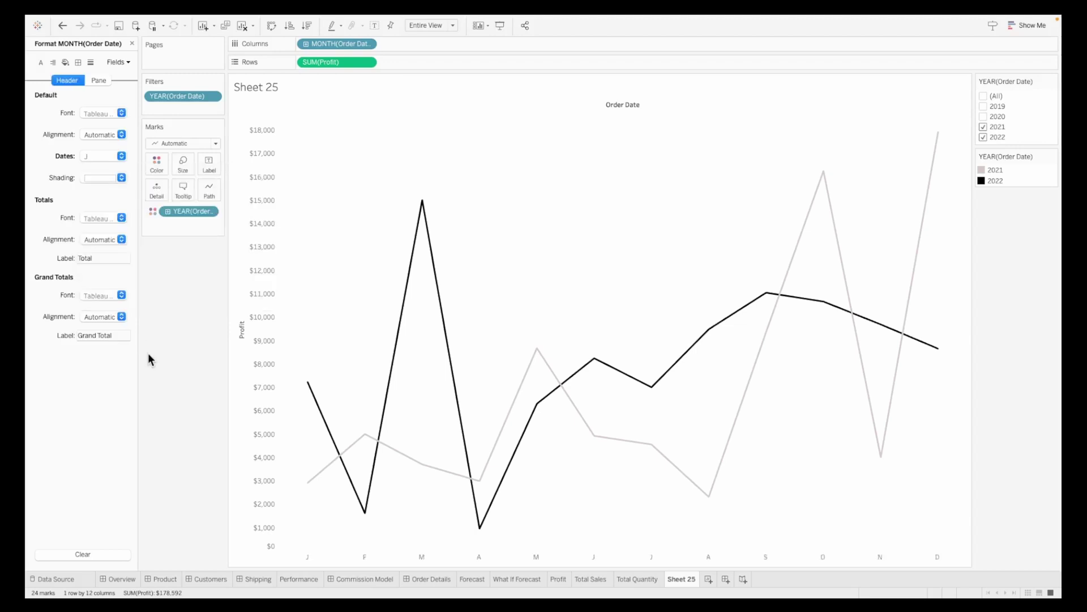
{"action": "right_click", "coordinate": [260, 382]}
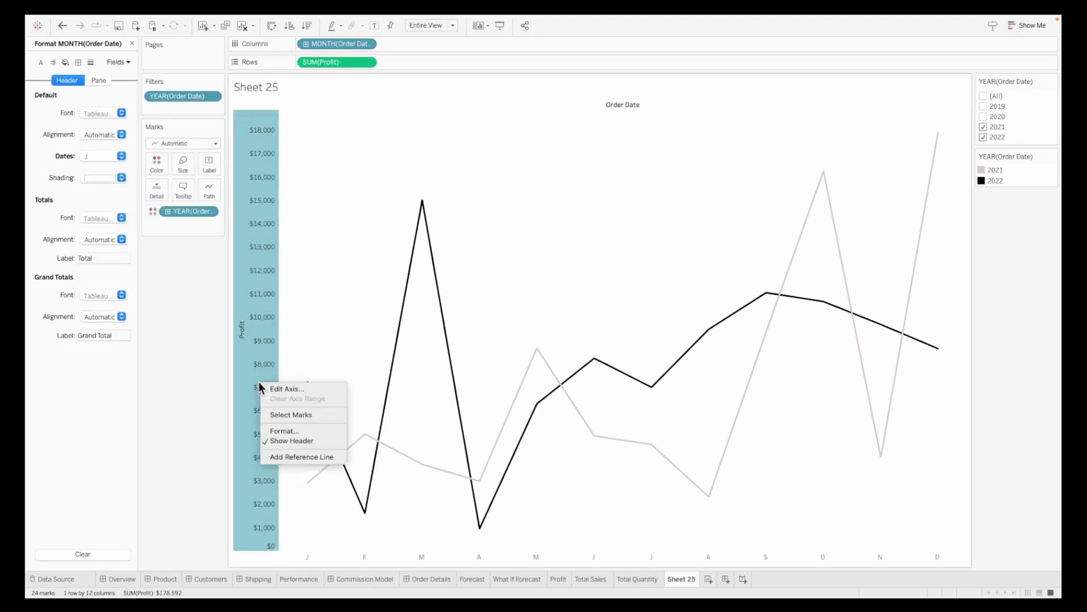
{"action": "left_click", "coordinate": [288, 443]}
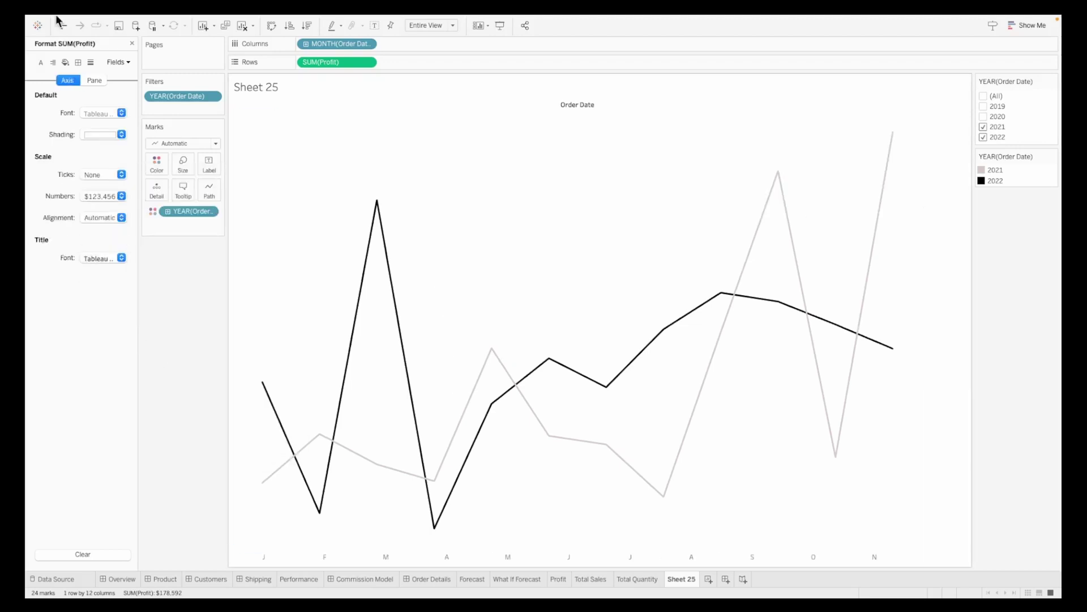
Make the month headers Tableau Bold and close the Format pane
{"action": "right_click", "coordinate": [383, 556]}
{"action": "left_click", "coordinate": [406, 518]}
{"action": "left_click", "coordinate": [107, 113]}
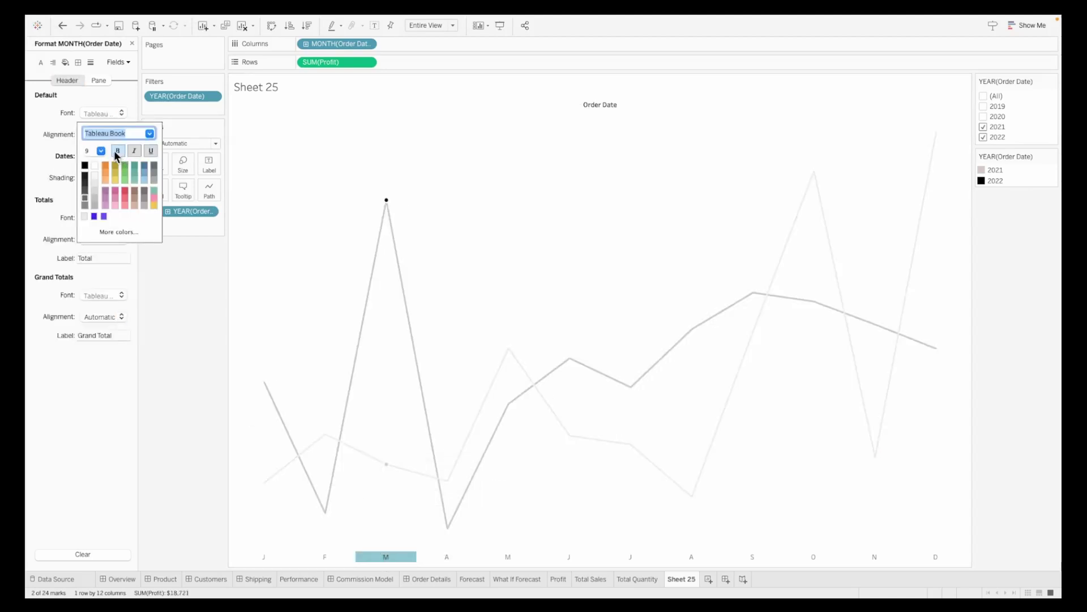
{"action": "left_click", "coordinate": [150, 133]}
{"action": "left_click", "coordinate": [122, 180]}
{"action": "left_click", "coordinate": [135, 391]}
{"action": "left_click", "coordinate": [337, 546]}
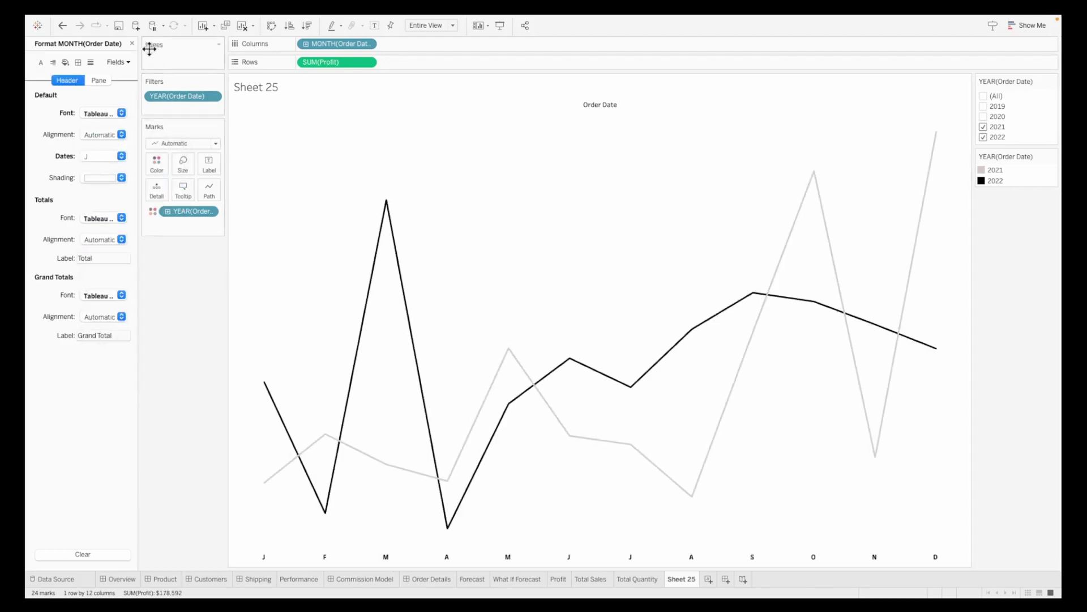
{"action": "left_click", "coordinate": [132, 43]}
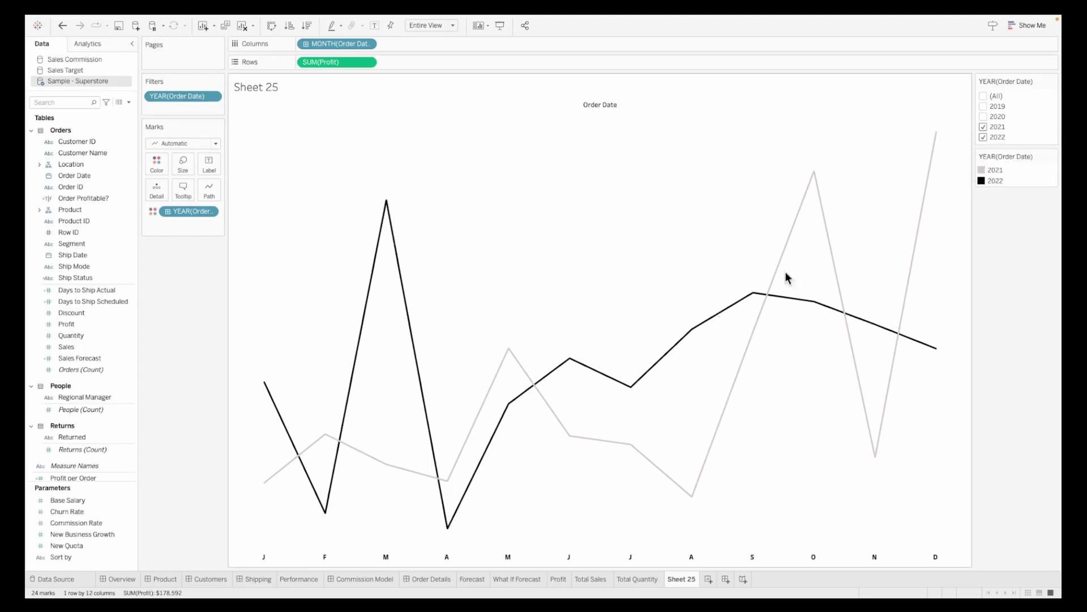
Create calculated field 'Max/Min Profit' starting IF SUM([Profit]) = WINDOW_MAX(SUM([Profit])) THEN "MAX"
{"action": "mouse_move", "coordinate": [450, 533]}
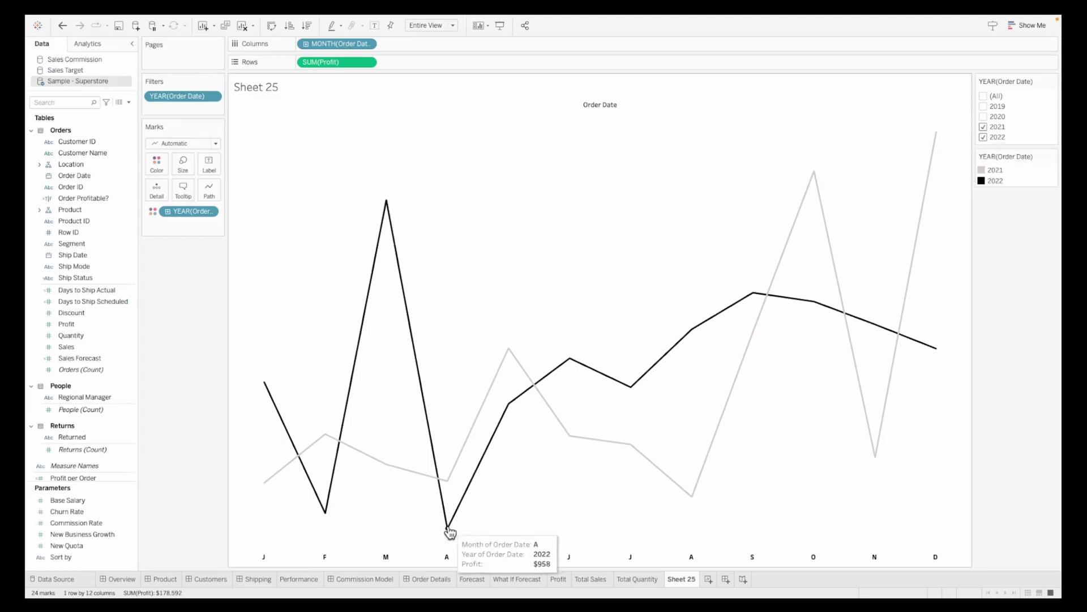
{"action": "left_click", "coordinate": [128, 104]}
{"action": "left_click", "coordinate": [108, 110]}
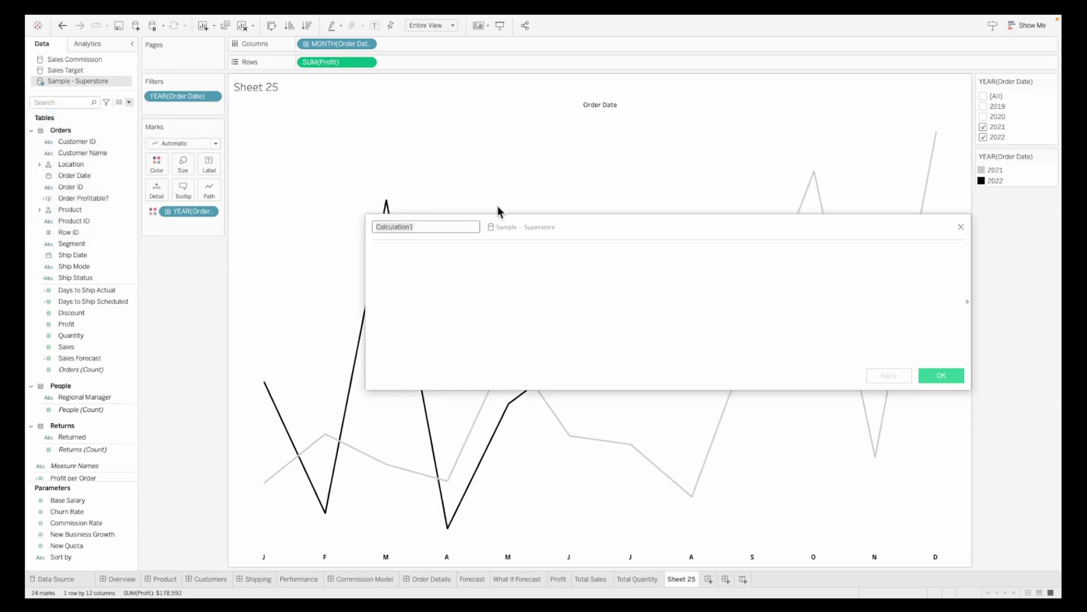
{"action": "type", "text": "Max/Min Profit"}
{"action": "key", "text": "Tab"}
{"action": "type", "text": "IF SUM"}
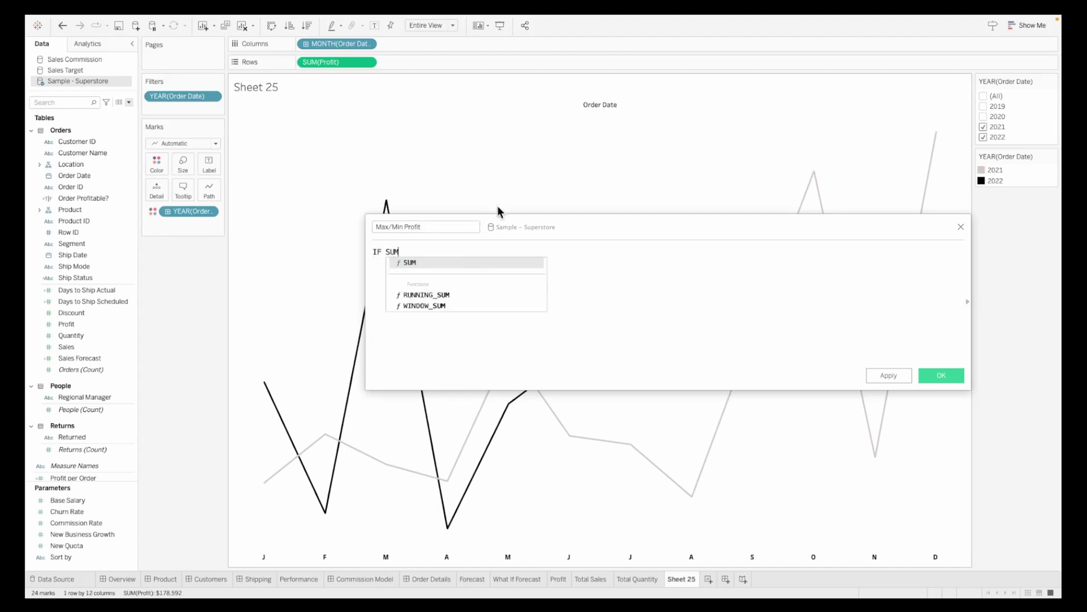
{"action": "type", "text": "([Profit]"}
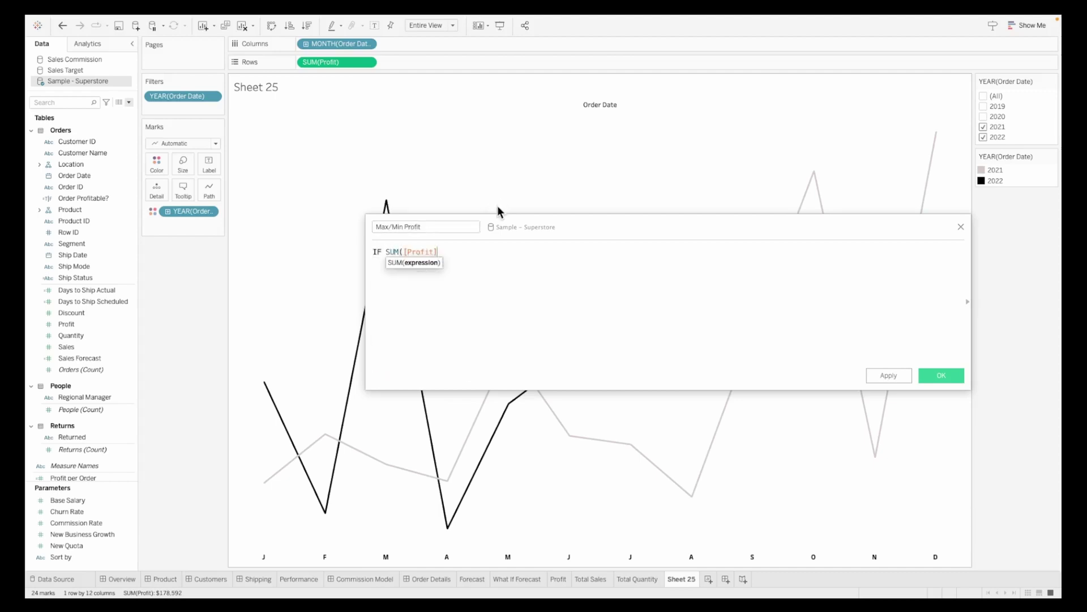
{"action": "type", "text": ") = WIN"}
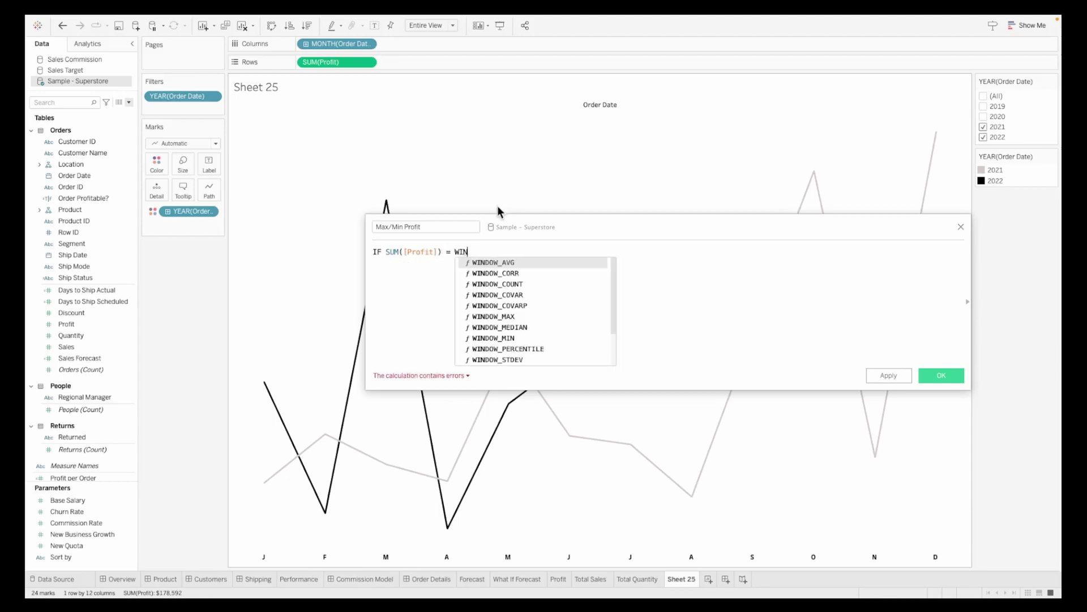
{"action": "key", "text": "Down"}
{"action": "key", "text": "Down"}
{"action": "key", "text": "Down"}
{"action": "key", "text": "Down"}
{"action": "key", "text": "Down"}
{"action": "key", "text": "Return"}
{"action": "type", "text": "SUM("}
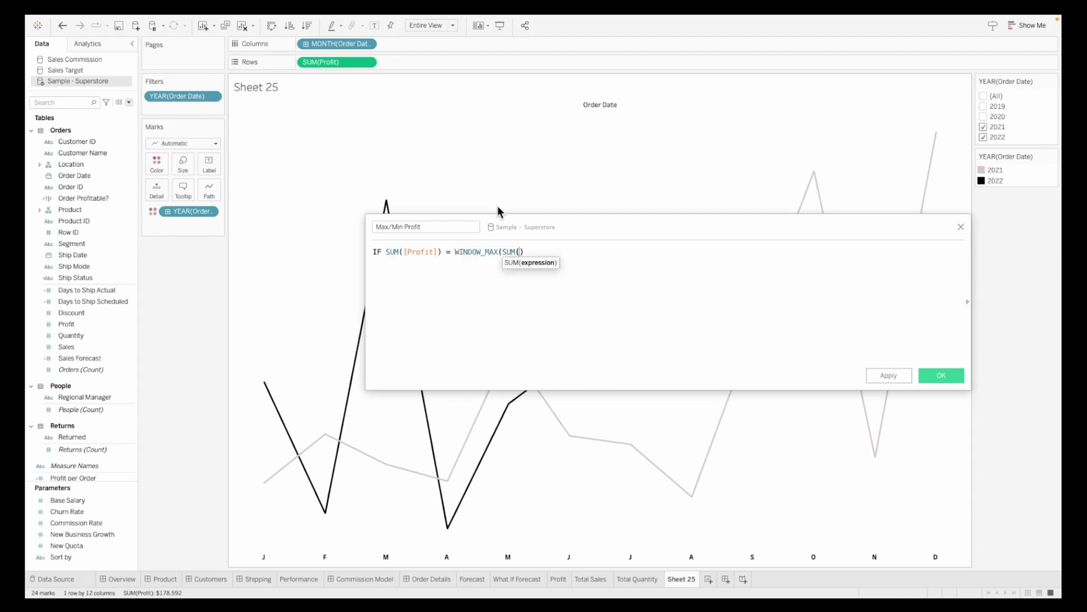
{"action": "type", "text": "[Profit])"}
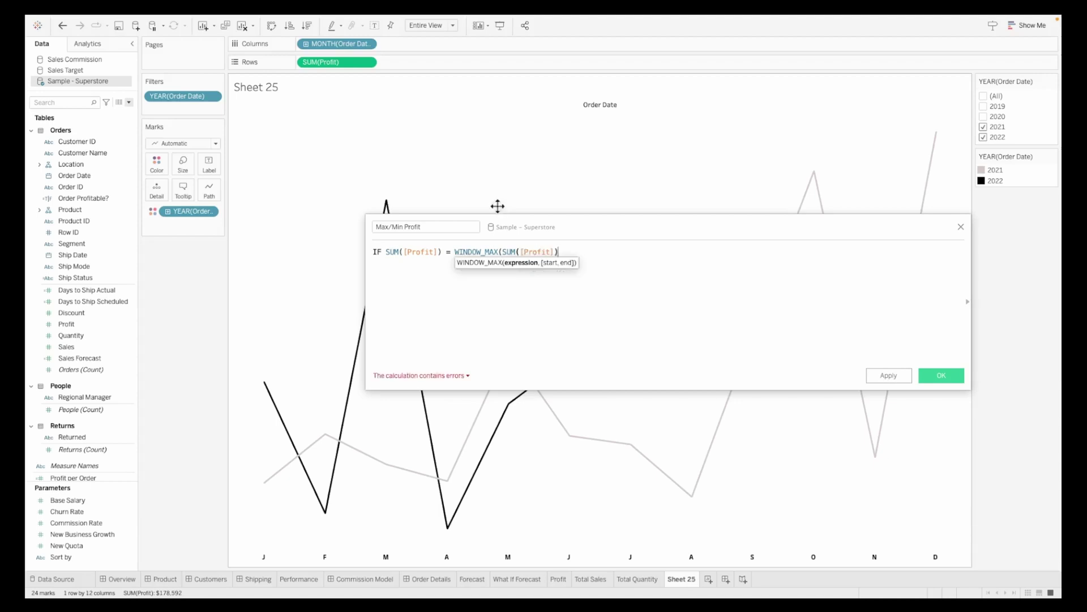
{"action": "type", "text": ") THEN \"MAX\""}
Add an ELSEIF line testing WINDOW_MIN(SUM([Profit])) that returns "MIN"
{"action": "key", "text": "Return"}
{"action": "type", "text": "ELSEIF"}
{"action": "left_click_drag", "start_coordinate": [386, 252], "coordinate": [646, 250]}
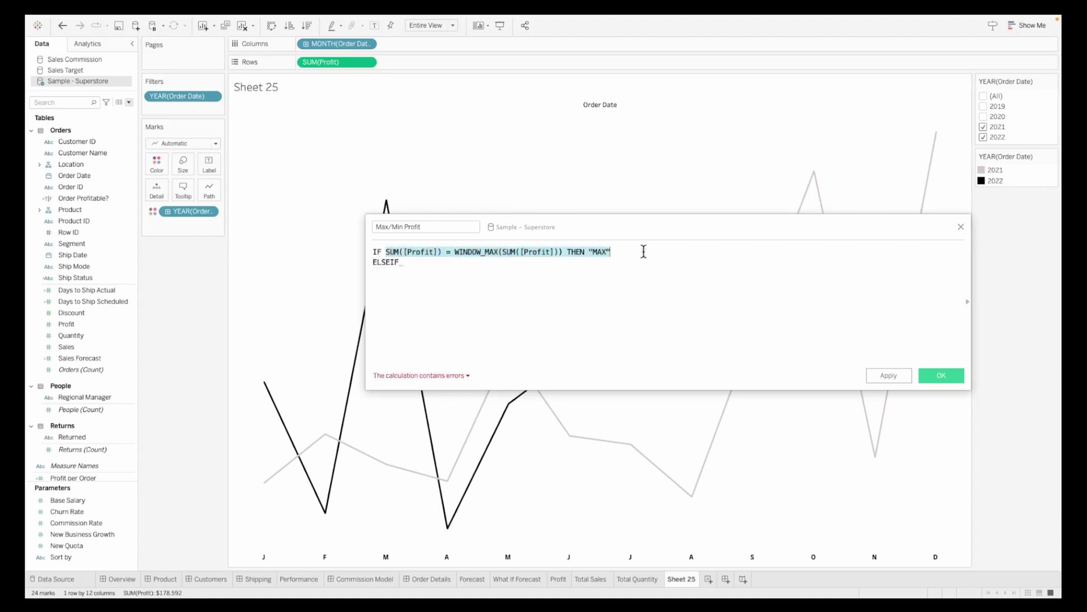
{"action": "key", "text": "ctrl+c"}
{"action": "left_click", "coordinate": [534, 262]}
{"action": "key", "text": "ctrl+v"}
{"action": "left_click", "coordinate": [516, 262]}
{"action": "key", "text": "BackSpace"}
{"action": "key", "text": "BackSpace"}
{"action": "type", "text": "I"}
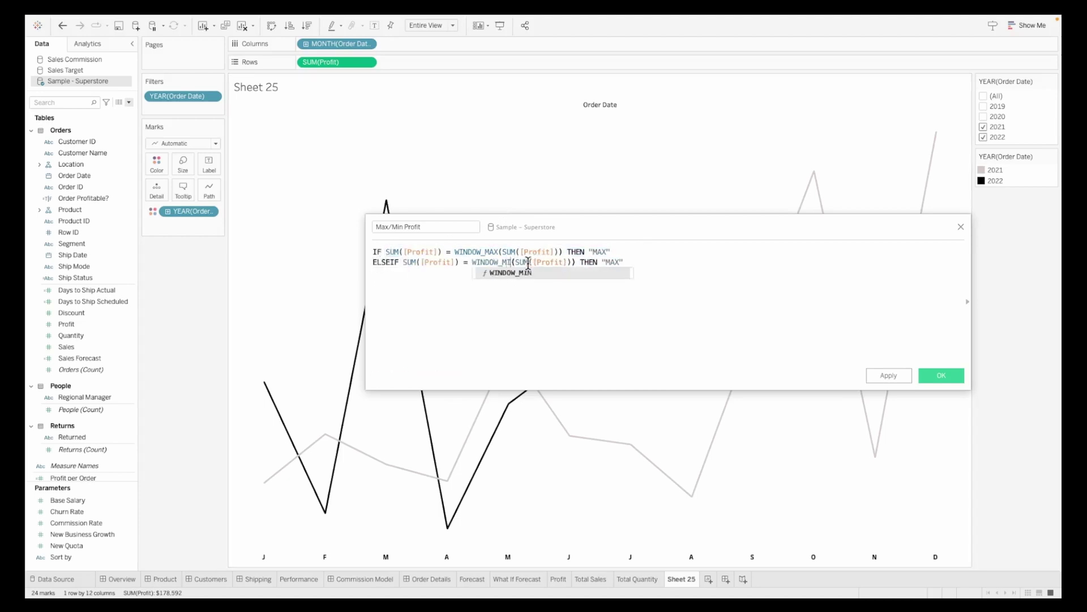
{"action": "type", "text": "N"}
{"action": "double_click", "coordinate": [617, 261]}
{"action": "type", "text": "MIN"}
Finish the formula with ELSE "NA" and END
{"action": "left_click", "coordinate": [639, 262]}
{"action": "key", "text": "Return"}
{"action": "type", "text": "ELSE \""}
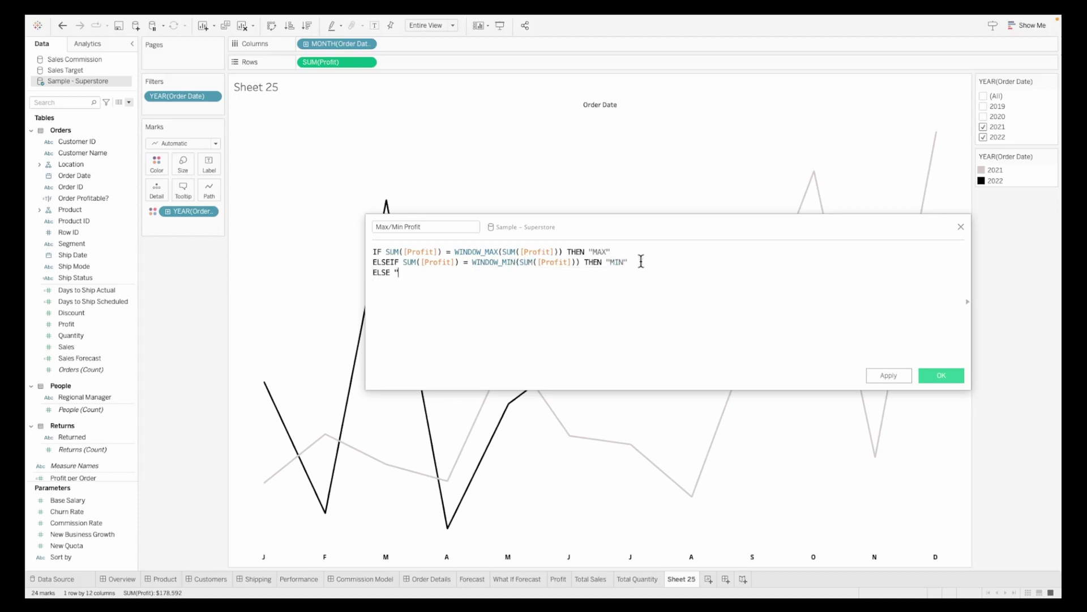
{"action": "type", "text": "NA\""}
{"action": "key", "text": "Return"}
{"action": "type", "text": "END"}
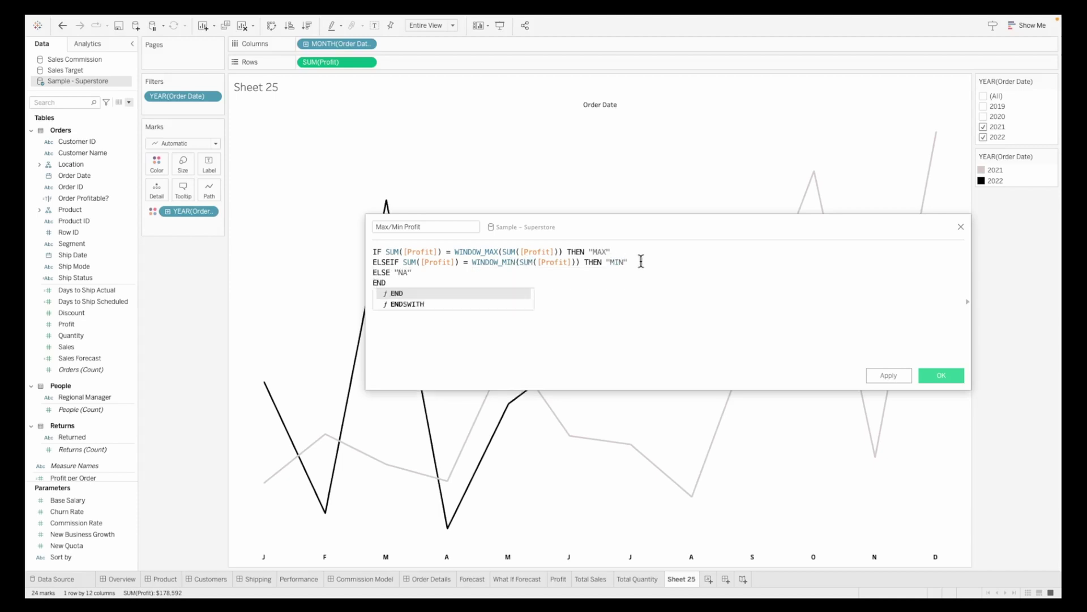
Save the Max/Min Profit calculation and add a second SUM(Profit) on a synchronized dual axis
{"action": "left_click", "coordinate": [941, 376]}
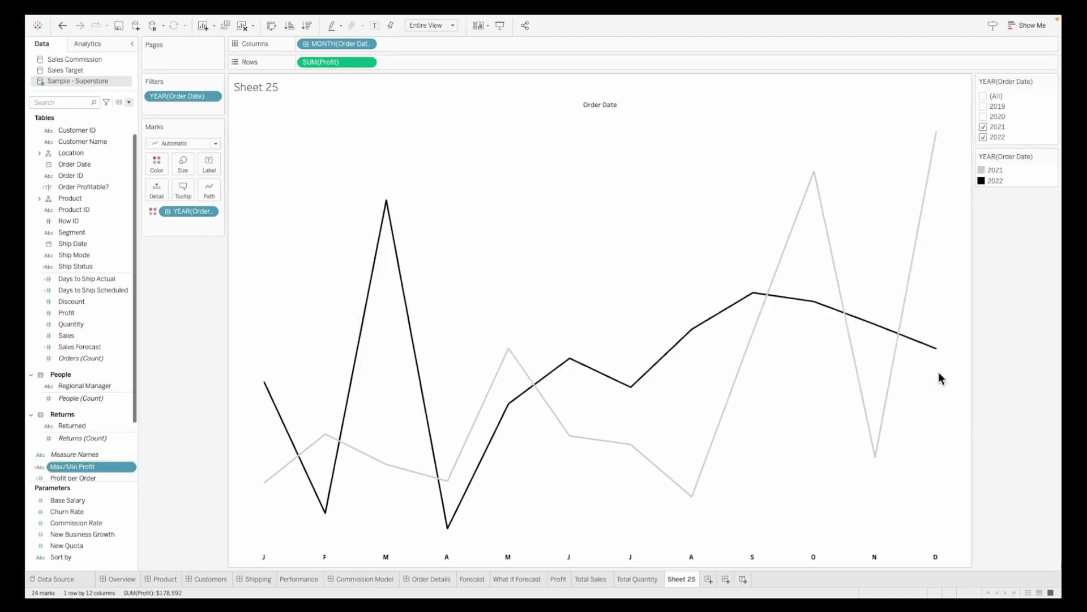
{"action": "left_click_drag", "start_coordinate": [335, 61], "coordinate": [416, 60]}
{"action": "right_click", "coordinate": [416, 61]}
{"action": "left_click", "coordinate": [444, 250]}
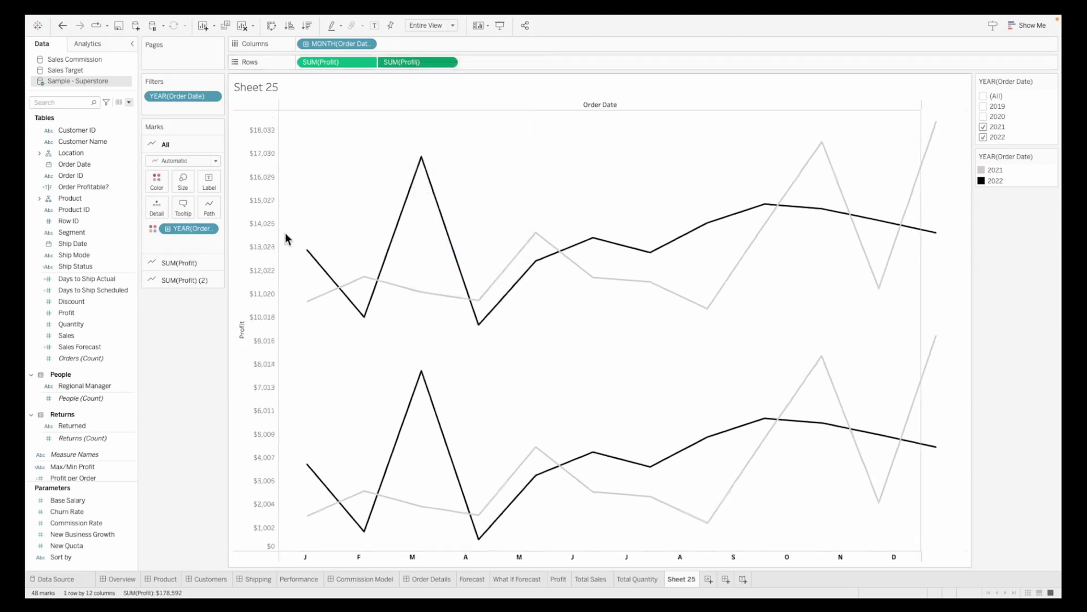
{"action": "right_click", "coordinate": [256, 222]}
{"action": "left_click", "coordinate": [294, 272]}
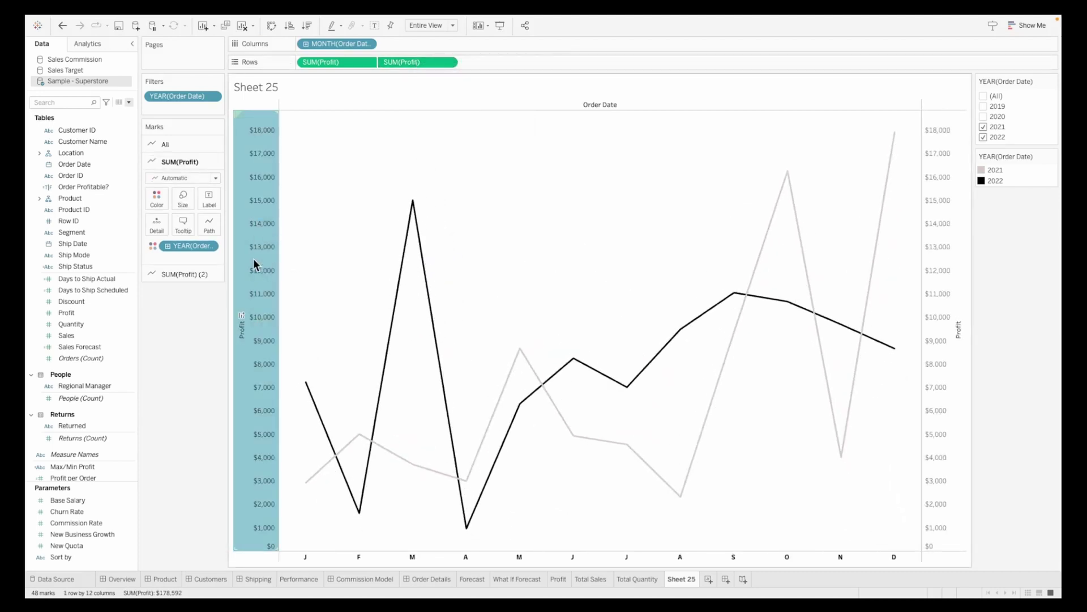
Hide the Profit axis headers
{"action": "right_click", "coordinate": [252, 257]}
{"action": "left_click", "coordinate": [288, 352]}
{"action": "right_click", "coordinate": [254, 309]}
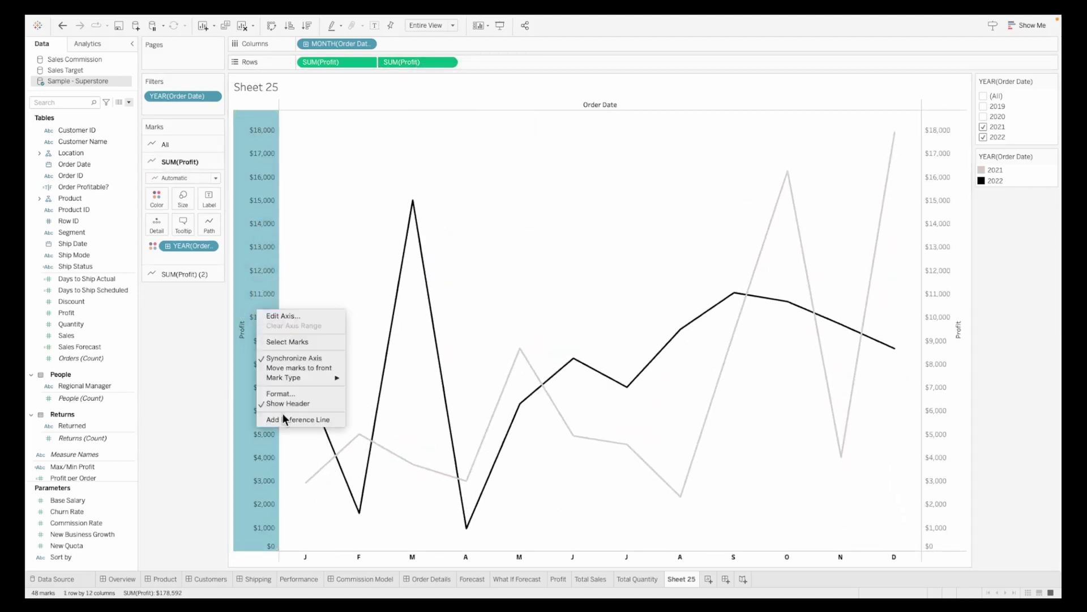
{"action": "left_click", "coordinate": [283, 403]}
Set the sheet's row and column dividers to None in the Borders formatting
{"action": "right_click", "coordinate": [270, 287]}
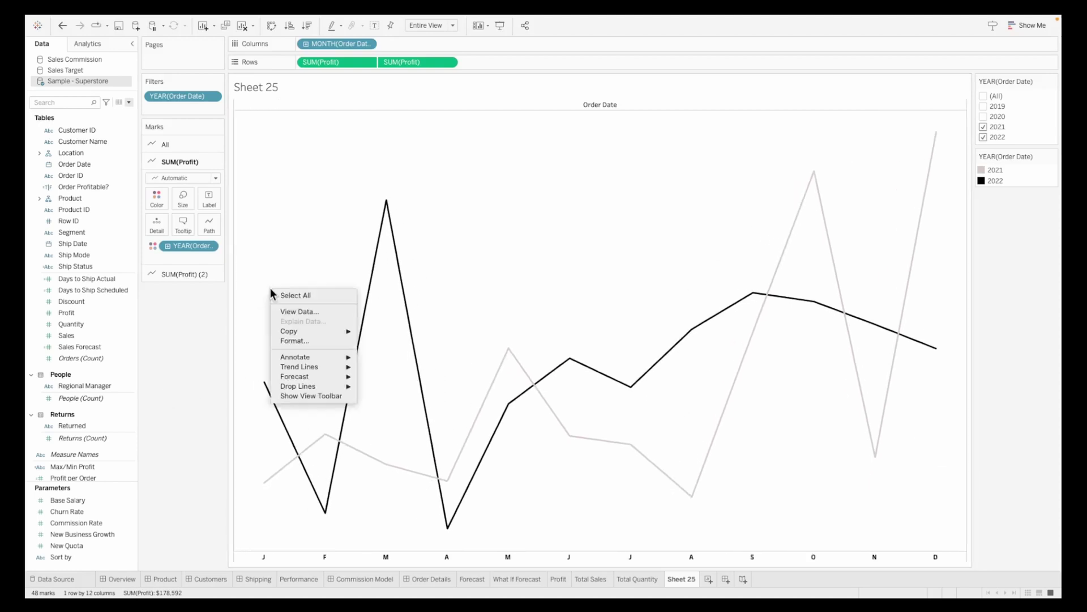
{"action": "left_click", "coordinate": [292, 342]}
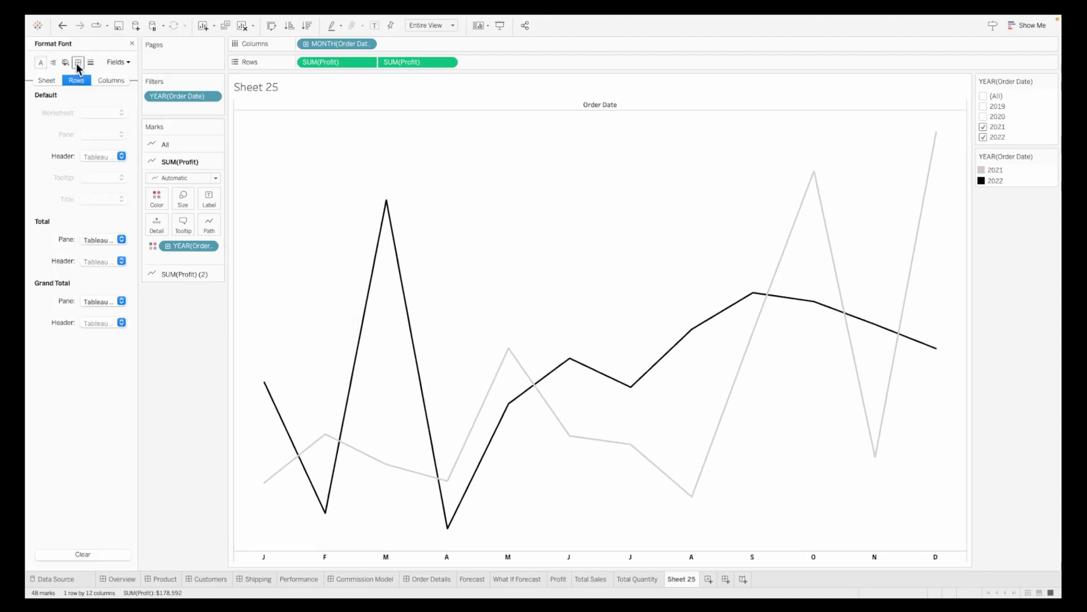
{"action": "left_click", "coordinate": [78, 62]}
{"action": "left_click", "coordinate": [118, 319]}
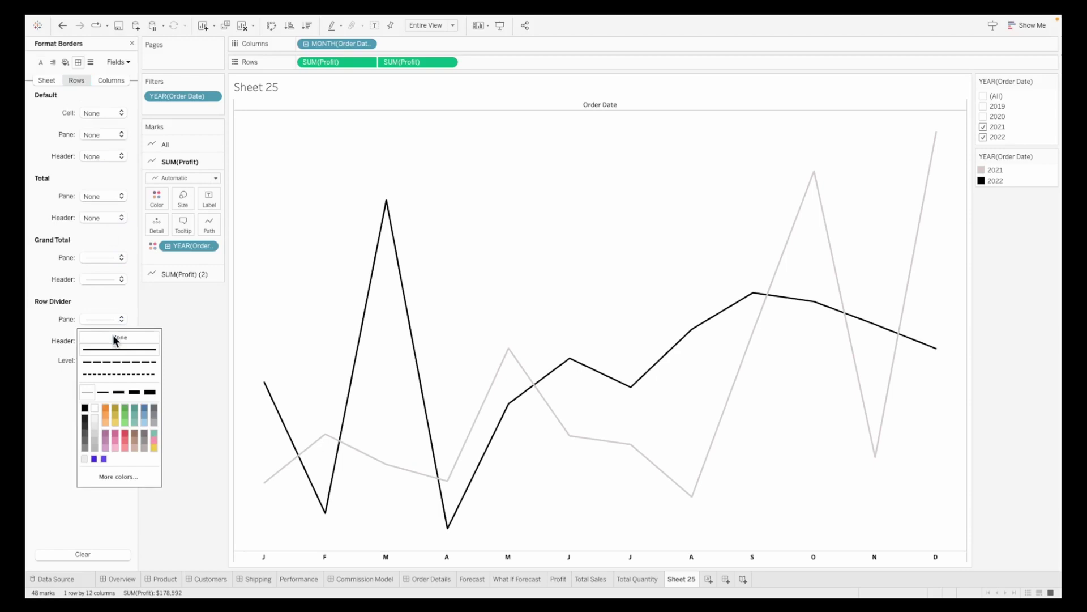
{"action": "left_click", "coordinate": [48, 83]}
{"action": "left_click", "coordinate": [116, 417]}
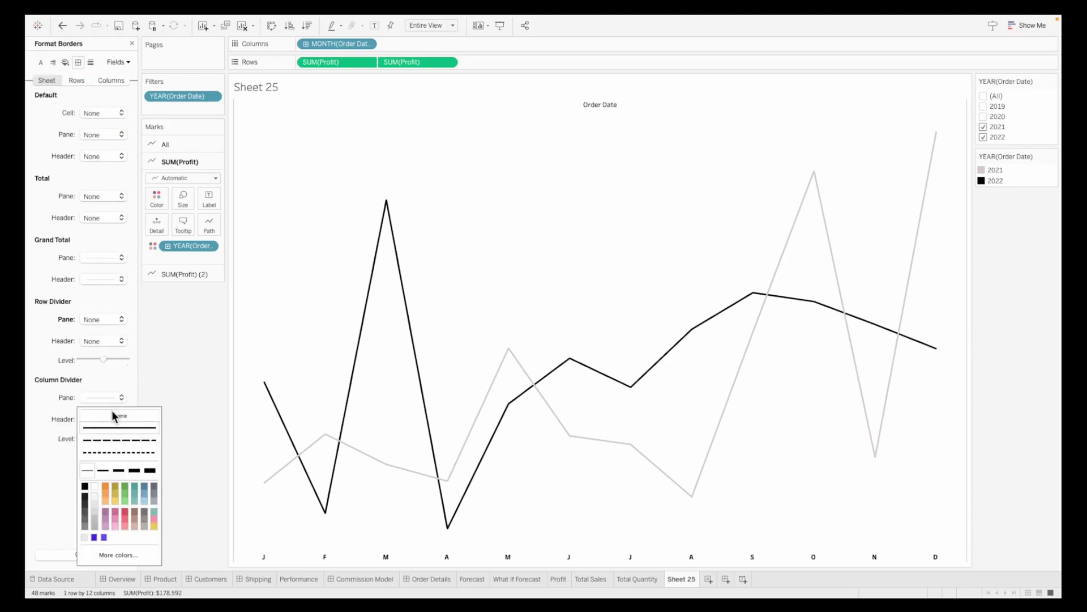
{"action": "left_click", "coordinate": [207, 393]}
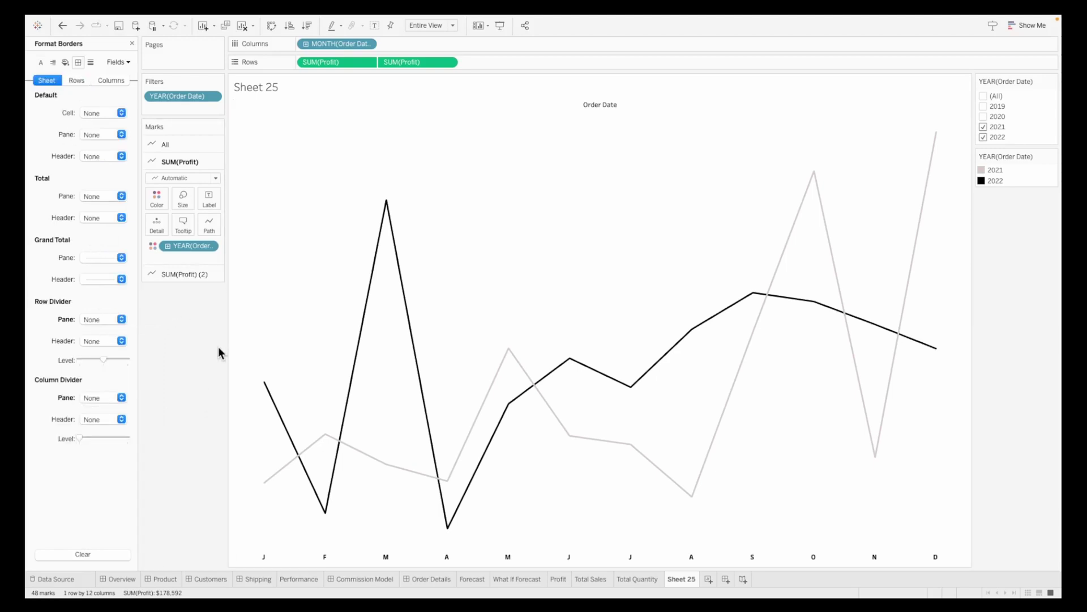
Change the SUM(Profit) (2) mark type to Shape
{"action": "left_click", "coordinate": [163, 276]}
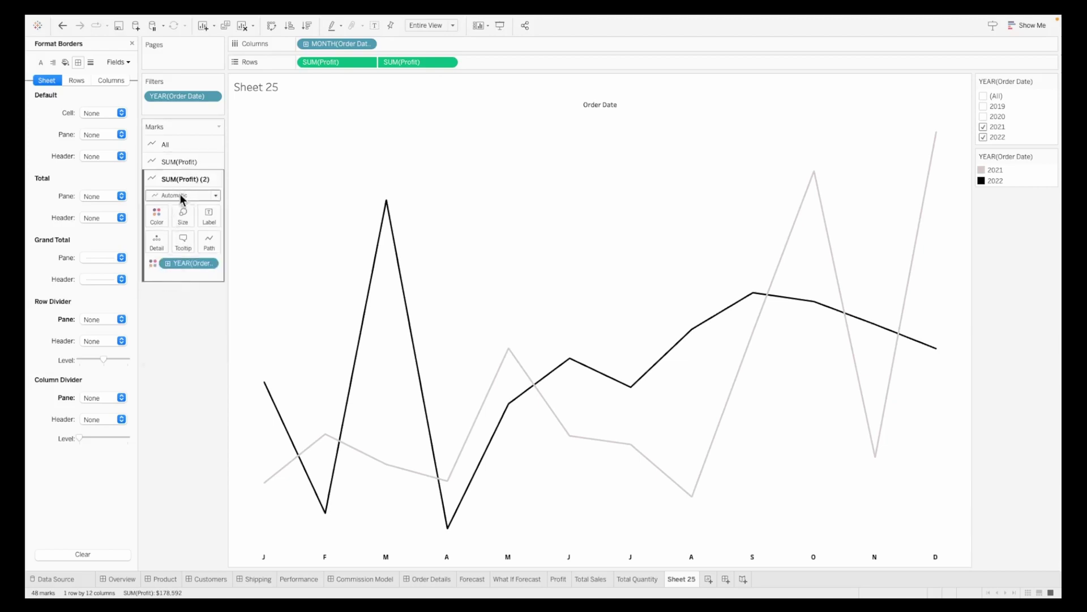
{"action": "left_click", "coordinate": [181, 195]}
{"action": "left_click", "coordinate": [169, 268]}
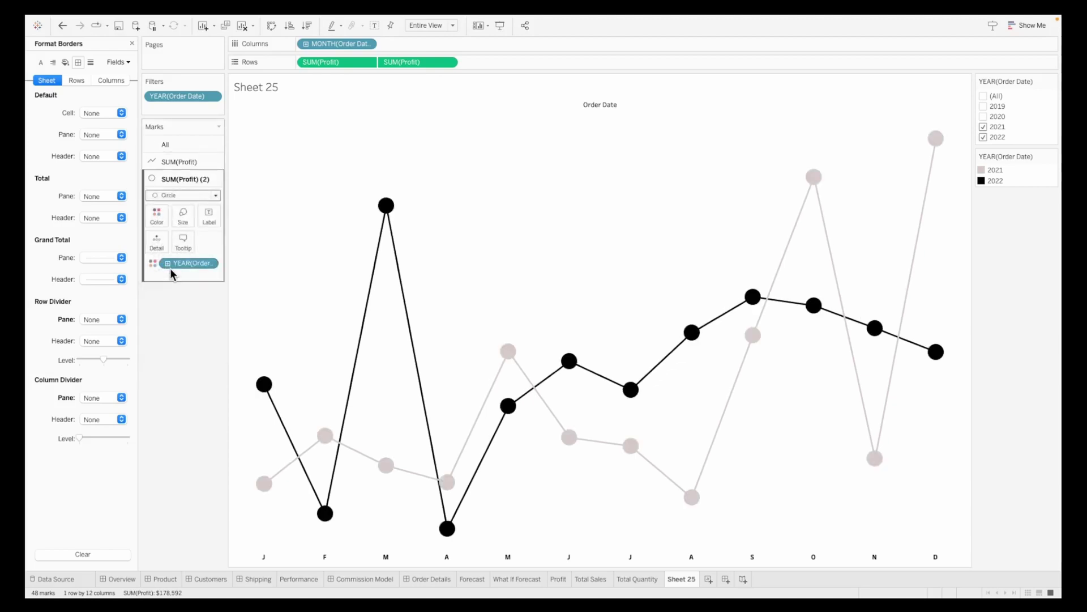
{"action": "left_click", "coordinate": [185, 196]}
{"action": "left_click", "coordinate": [180, 281]}
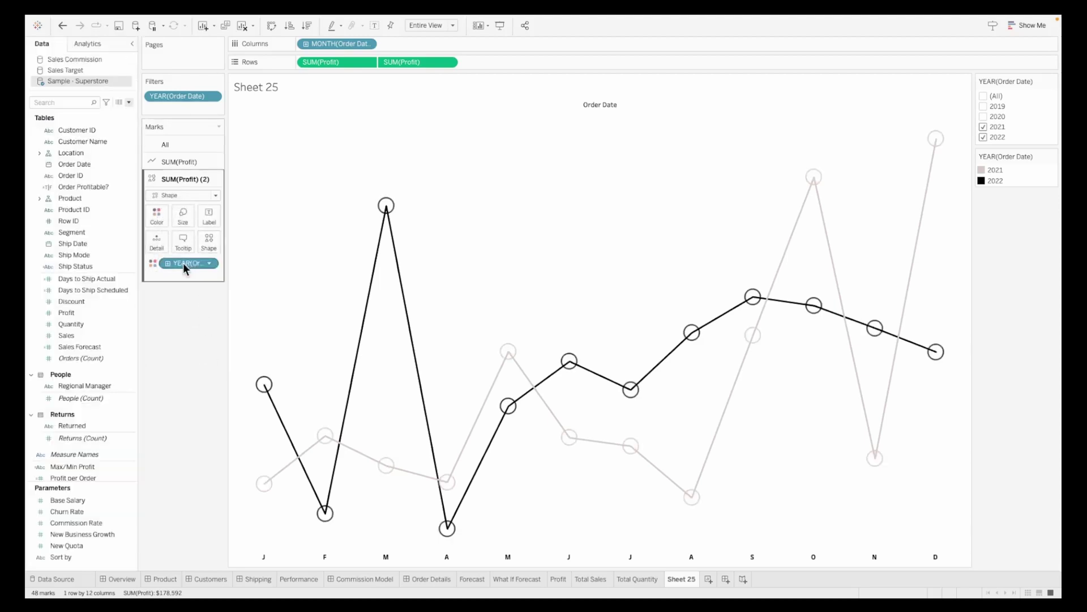
Colour the marks by Max/Min Profit, add YEAR(Order Date) as Detail, and use filled circles
{"action": "left_click_drag", "start_coordinate": [69, 467], "coordinate": [157, 215]}
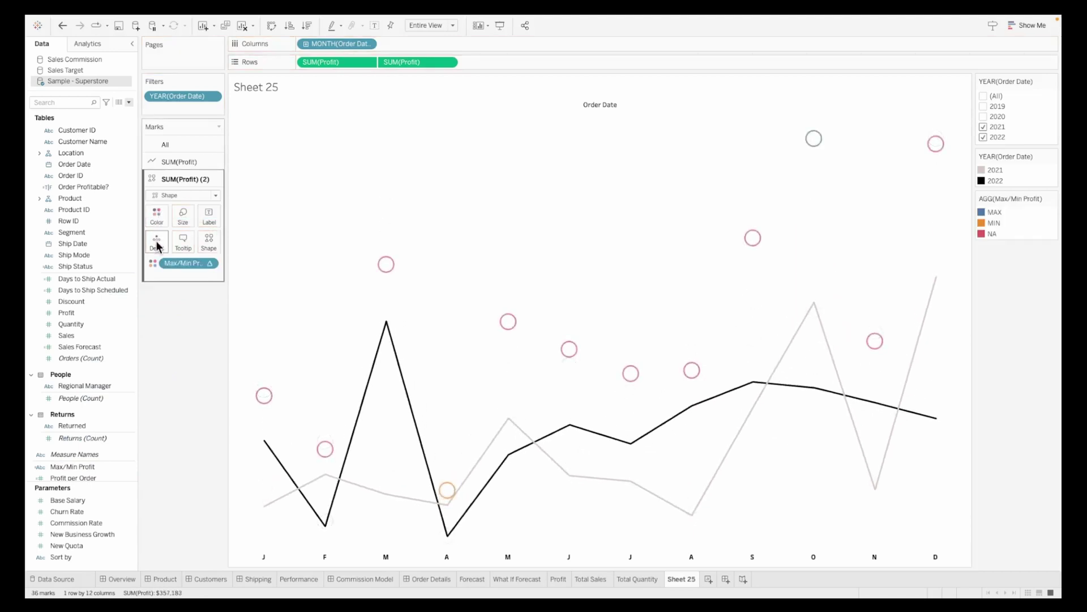
{"action": "left_click_drag", "start_coordinate": [181, 96], "coordinate": [202, 312]}
{"action": "left_click_drag", "start_coordinate": [160, 242], "coordinate": [158, 242]}
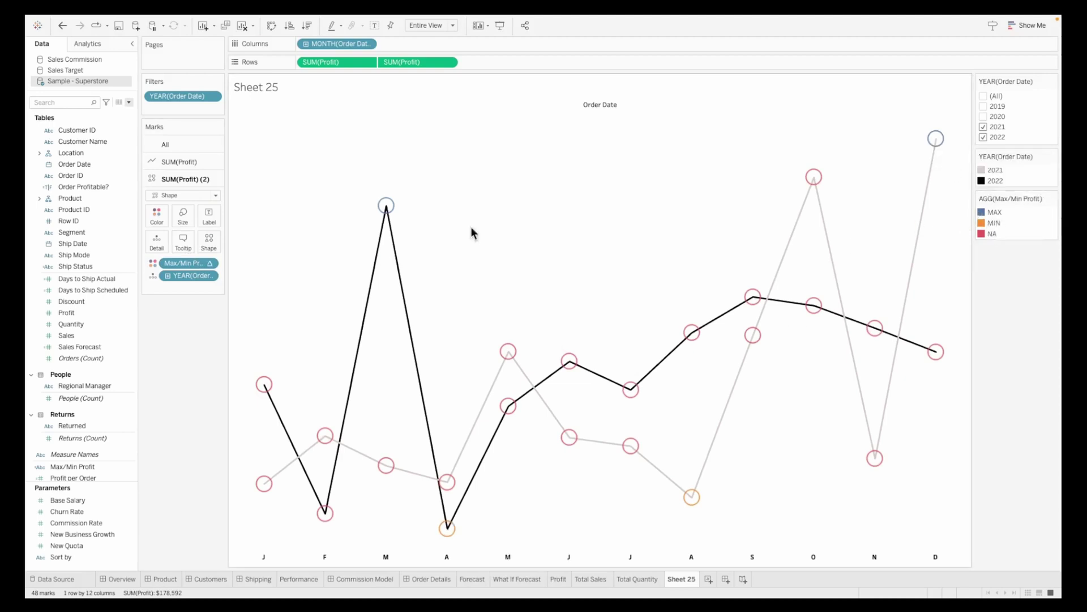
{"action": "left_click", "coordinate": [209, 242]}
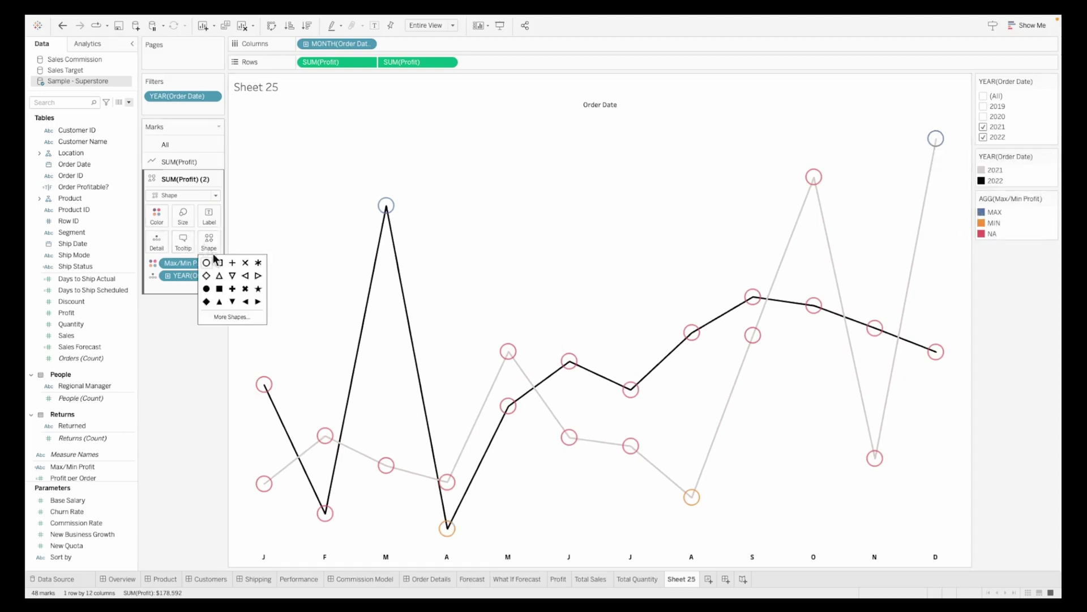
{"action": "left_click", "coordinate": [206, 289]}
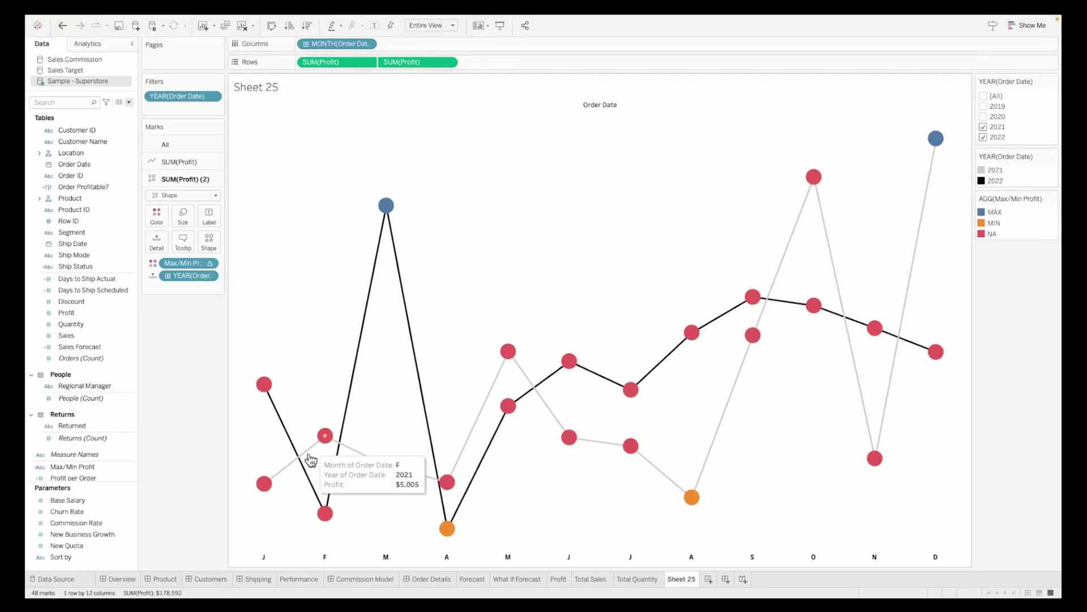
{"action": "mouse_move", "coordinate": [324, 510]}
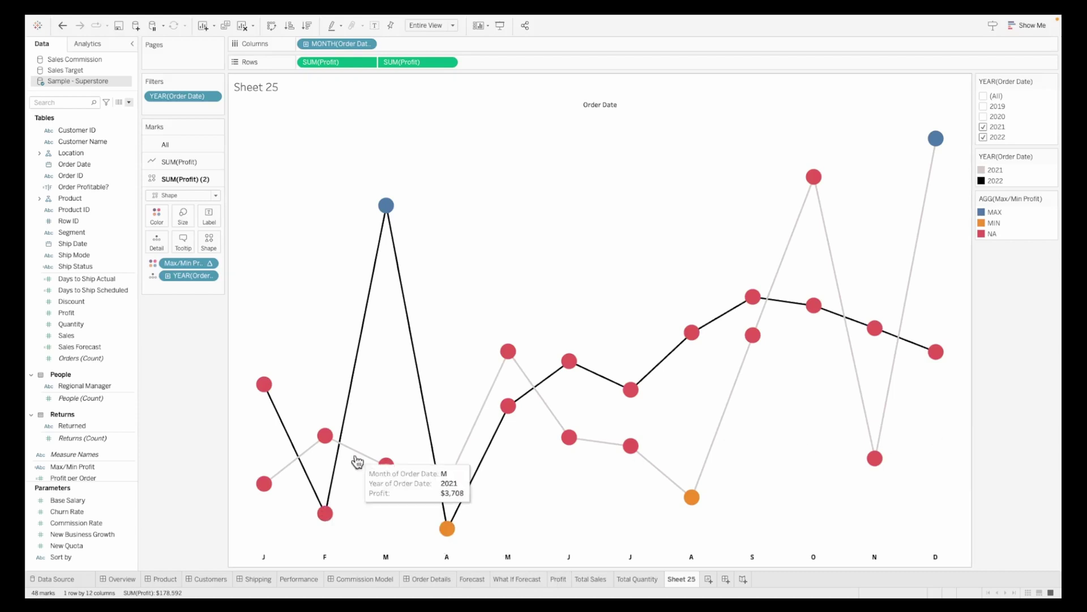
Recolour Max/Min Profit: MAX teal, MIN red, NA white
{"action": "double_click", "coordinate": [993, 228]}
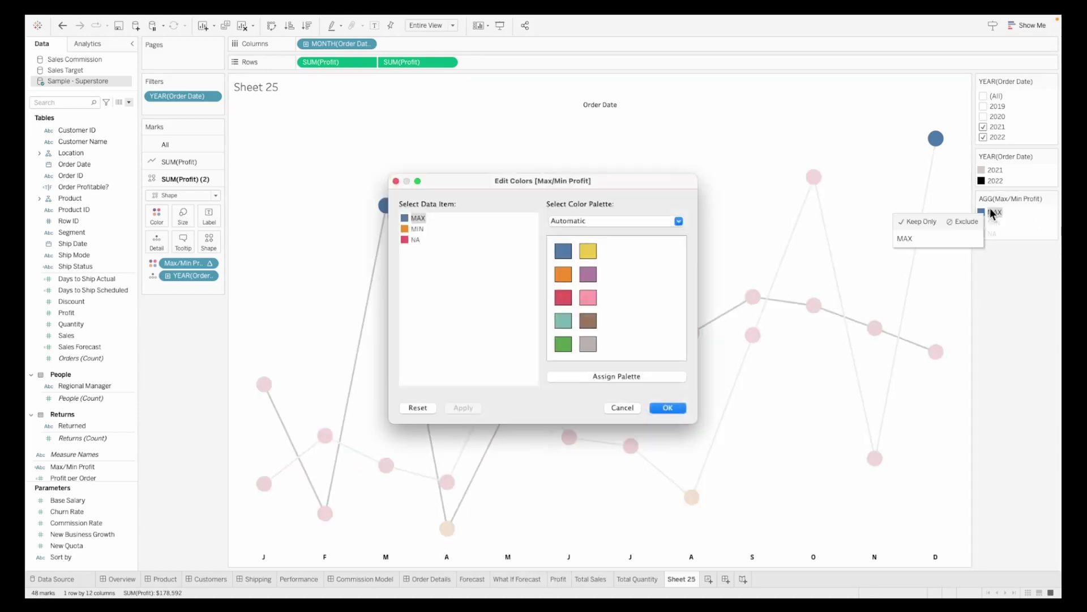
{"action": "double_click", "coordinate": [419, 223]}
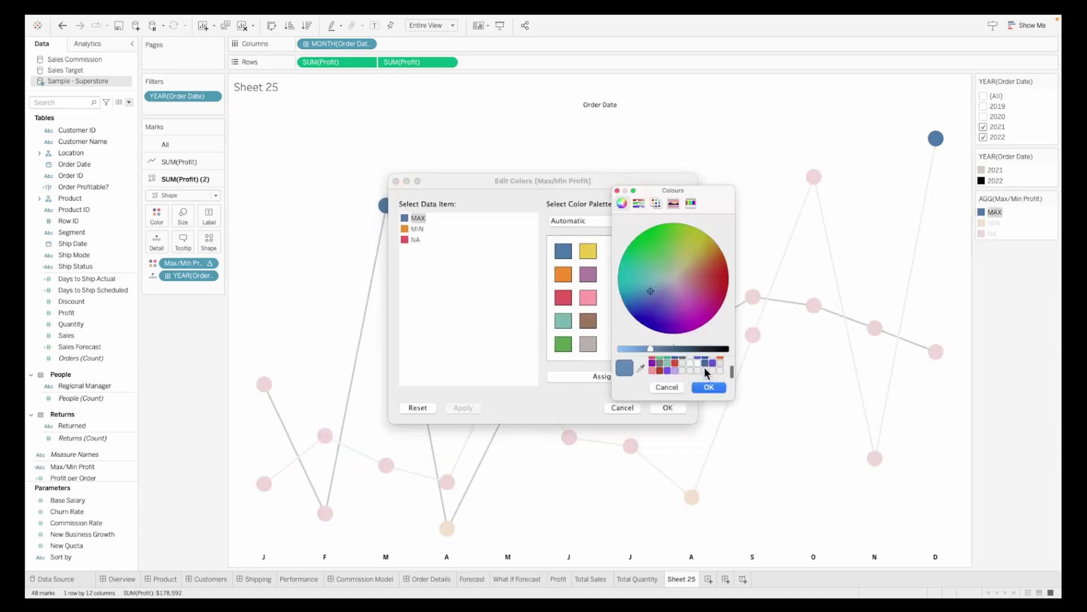
{"action": "left_click", "coordinate": [657, 349]}
{"action": "left_click", "coordinate": [709, 387]}
{"action": "double_click", "coordinate": [417, 228]}
{"action": "left_click", "coordinate": [656, 363]}
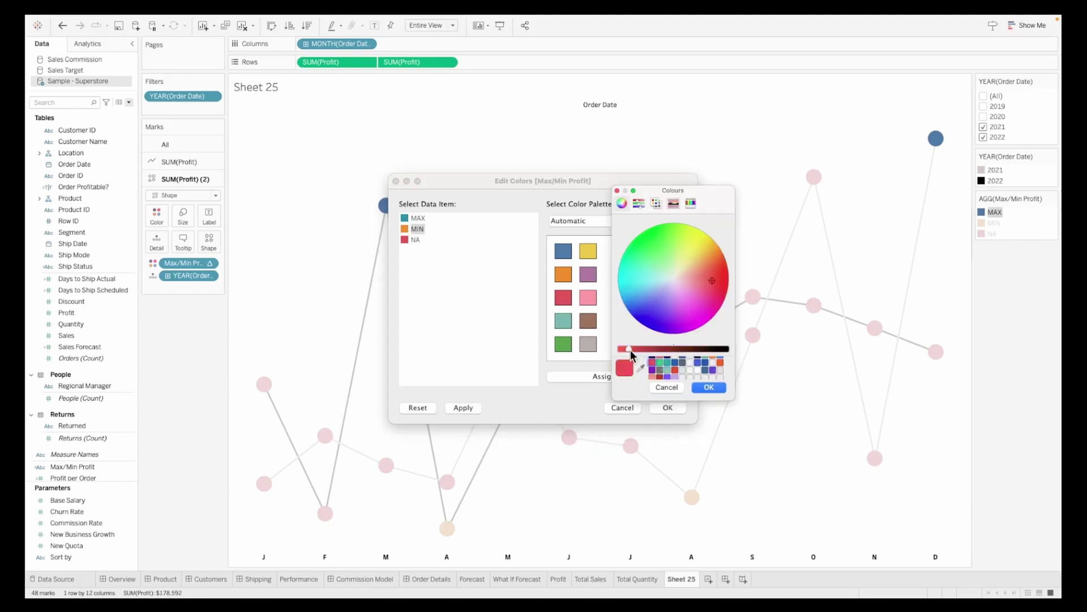
{"action": "left_click_drag", "start_coordinate": [630, 350], "coordinate": [635, 350]}
{"action": "left_click", "coordinate": [715, 388]}
{"action": "double_click", "coordinate": [414, 240]}
{"action": "scroll", "coordinate": [700, 371], "scroll_direction": "up", "scroll_amount": 2}
{"action": "left_click_drag", "start_coordinate": [630, 348], "coordinate": [623, 349]}
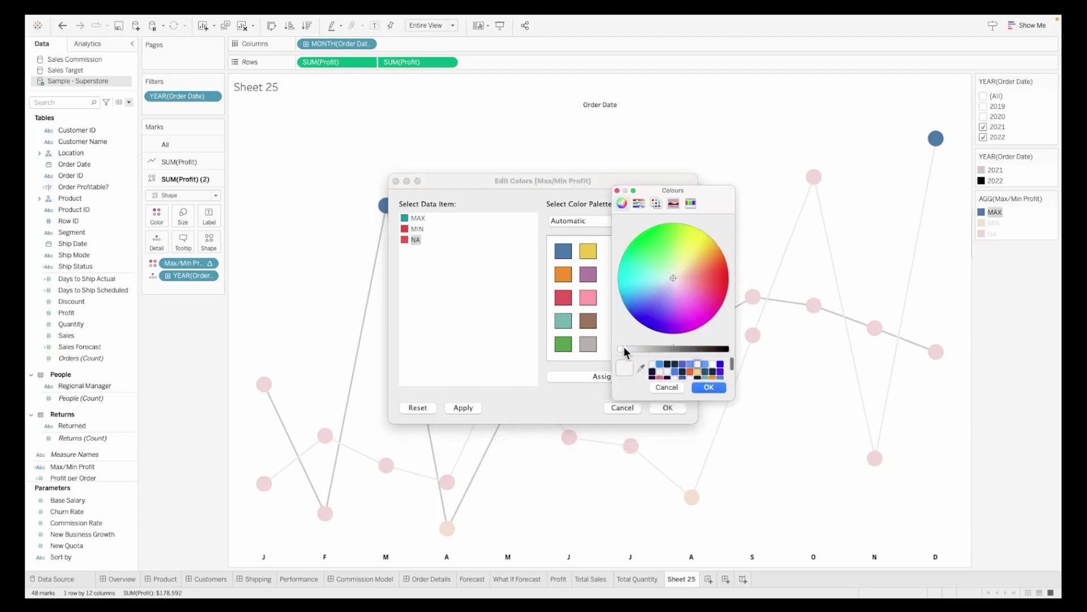
{"action": "left_click", "coordinate": [709, 387]}
{"action": "key", "text": "Return"}
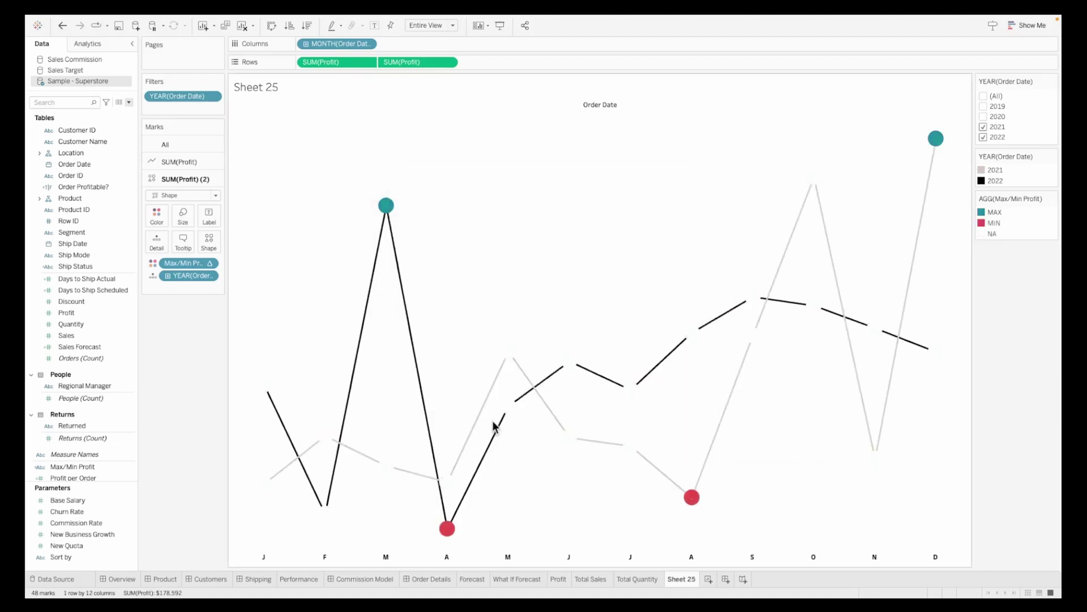
Vary shapes by Max/Min Profit and give MAX a filled circle from the Filled palette
{"action": "mouse_move", "coordinate": [514, 415]}
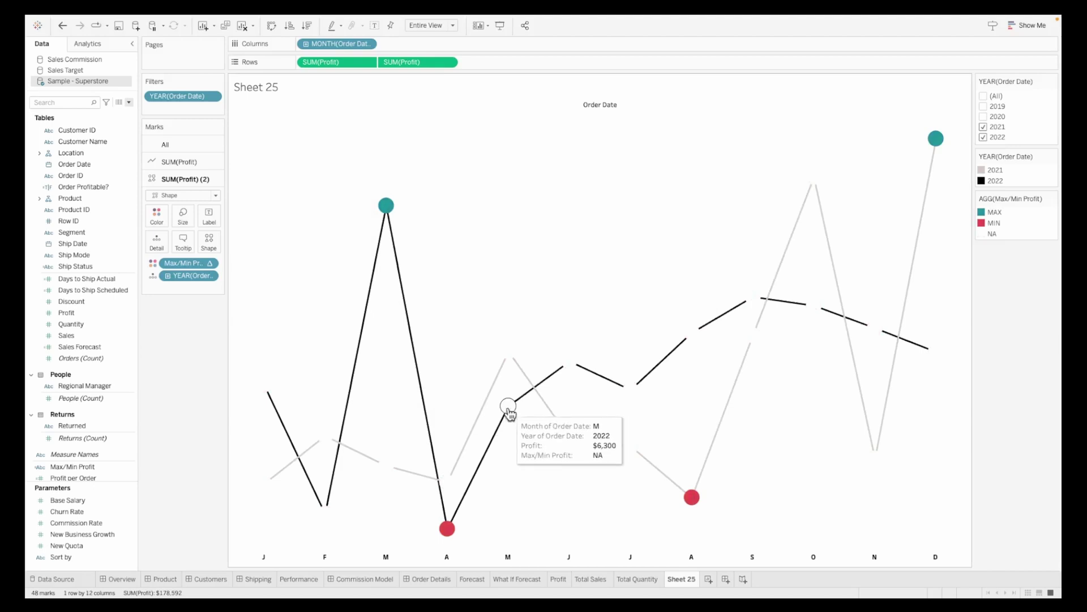
{"action": "mouse_move", "coordinate": [387, 471]}
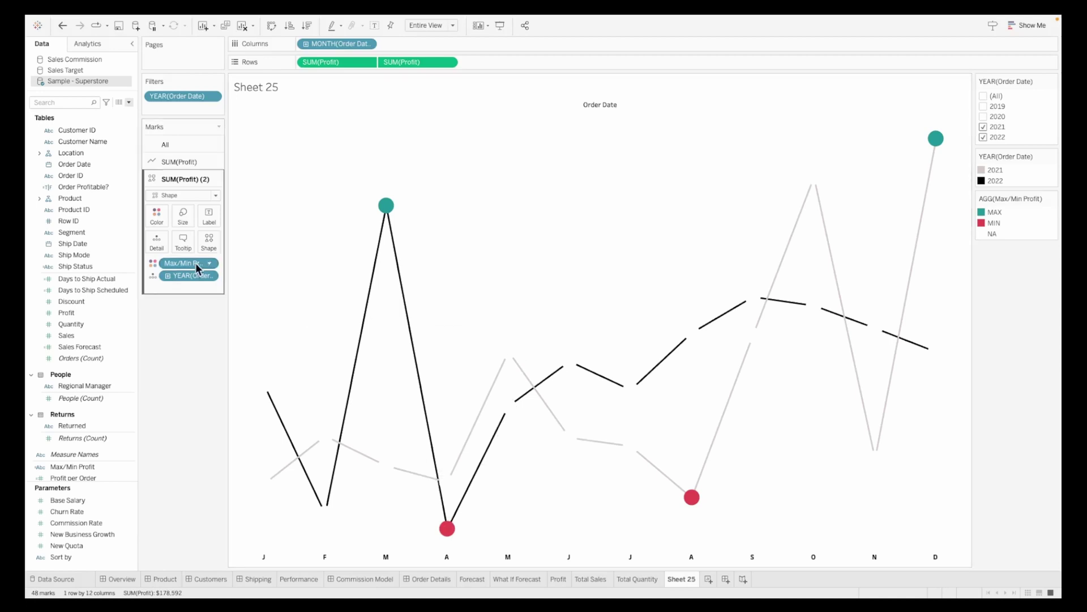
{"action": "left_click_drag", "start_coordinate": [195, 264], "coordinate": [208, 245]}
{"action": "left_click", "coordinate": [209, 248]}
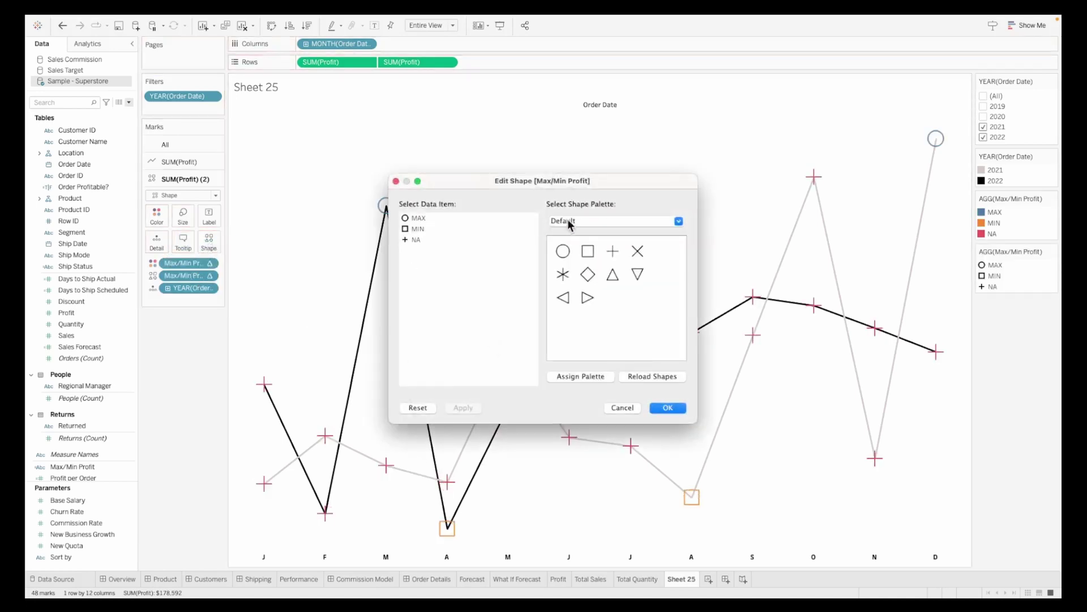
{"action": "left_click", "coordinate": [405, 218]}
{"action": "left_click", "coordinate": [582, 221]}
{"action": "left_click", "coordinate": [562, 112]}
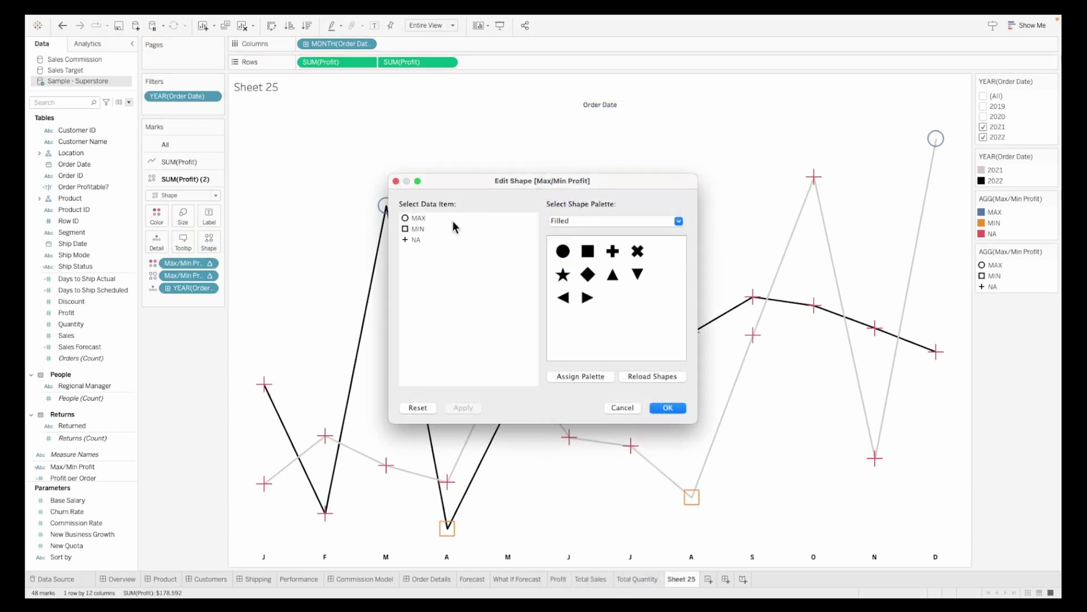
{"action": "left_click", "coordinate": [563, 251]}
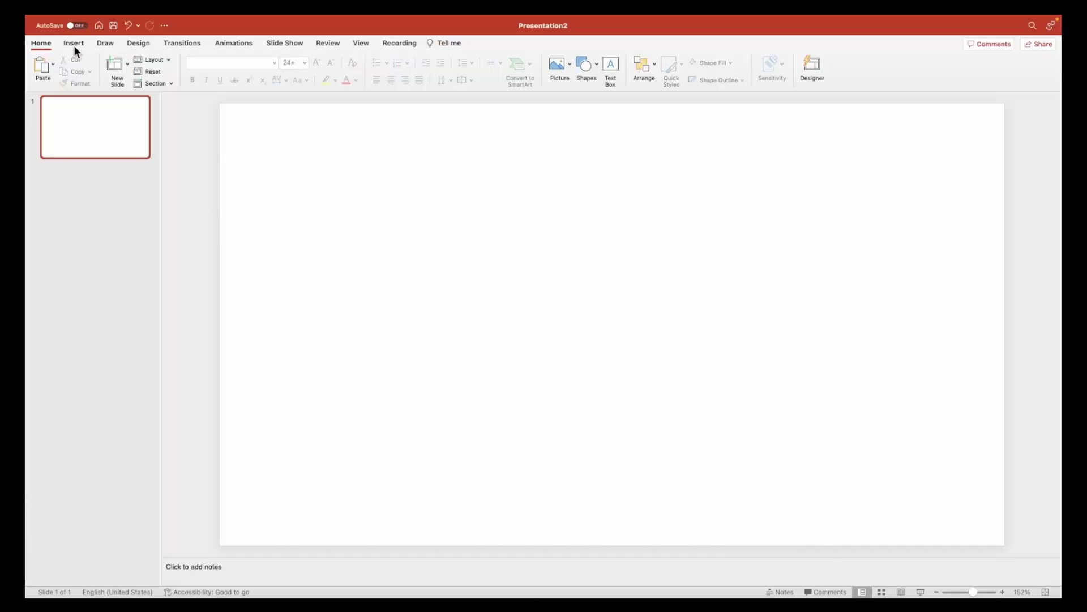
Draw an oval circle on the PowerPoint slide
{"action": "left_click", "coordinate": [74, 45]}
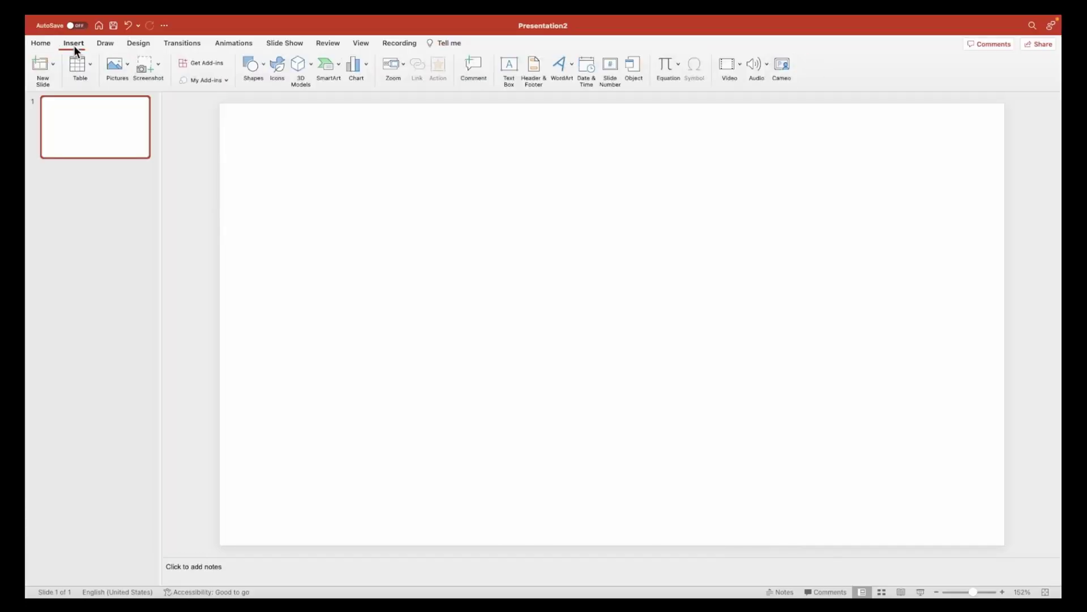
{"action": "left_click", "coordinate": [247, 74]}
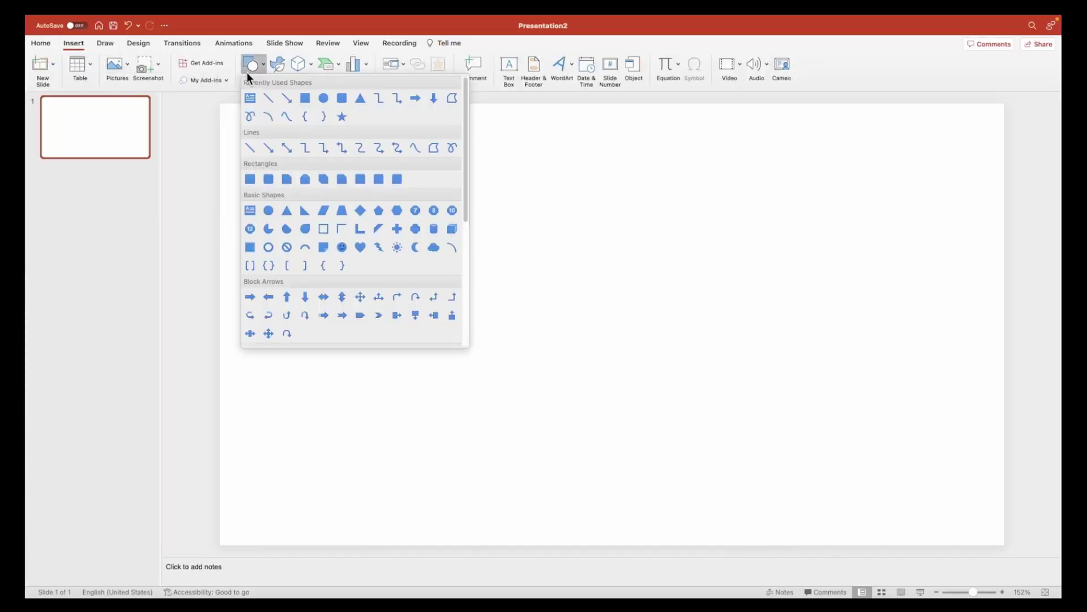
{"action": "left_click", "coordinate": [322, 97]}
{"action": "left_click_drag", "start_coordinate": [359, 175], "coordinate": [446, 258]}
Resize the circle to 5 cm height and 5 cm width
{"action": "left_click", "coordinate": [845, 64]}
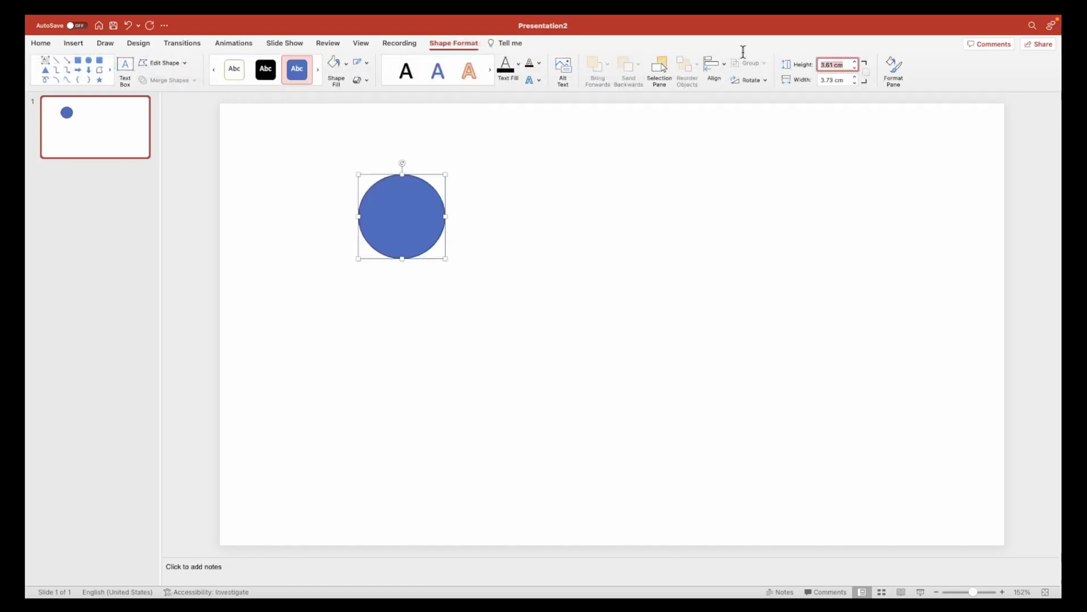
{"action": "type", "text": "5"}
{"action": "key", "text": "Return"}
{"action": "key", "text": "Tab"}
{"action": "type", "text": "5"}
{"action": "key", "text": "Return"}
{"action": "key", "text": "Escape"}
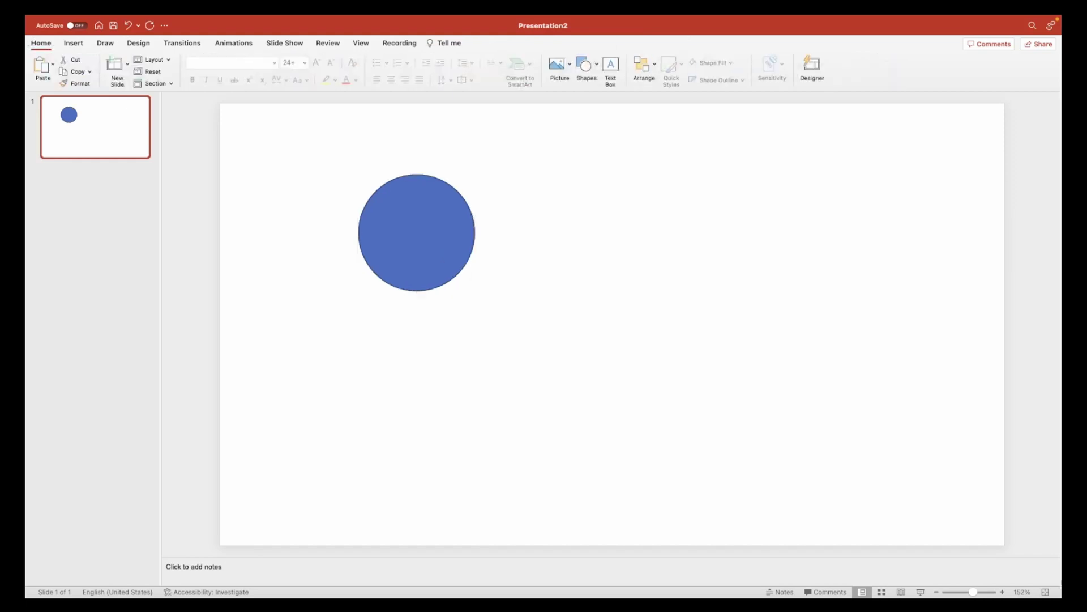
Remove the circle's fill and outline, then save it as a picture
{"action": "left_click", "coordinate": [445, 244]}
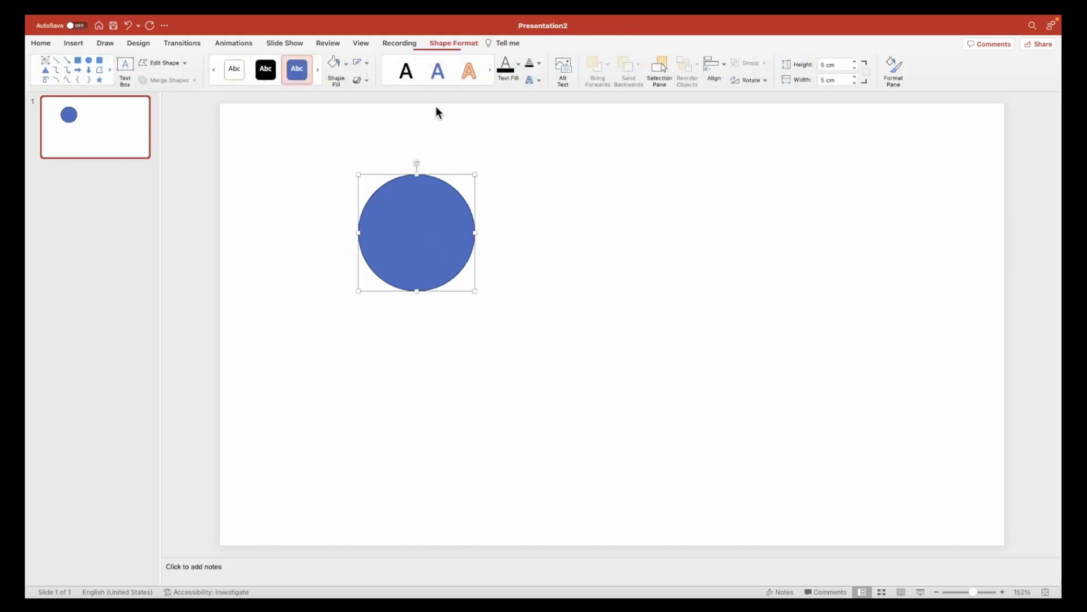
{"action": "left_click", "coordinate": [345, 63]}
{"action": "left_click", "coordinate": [351, 86]}
{"action": "left_click", "coordinate": [367, 62]}
{"action": "left_click", "coordinate": [377, 86]}
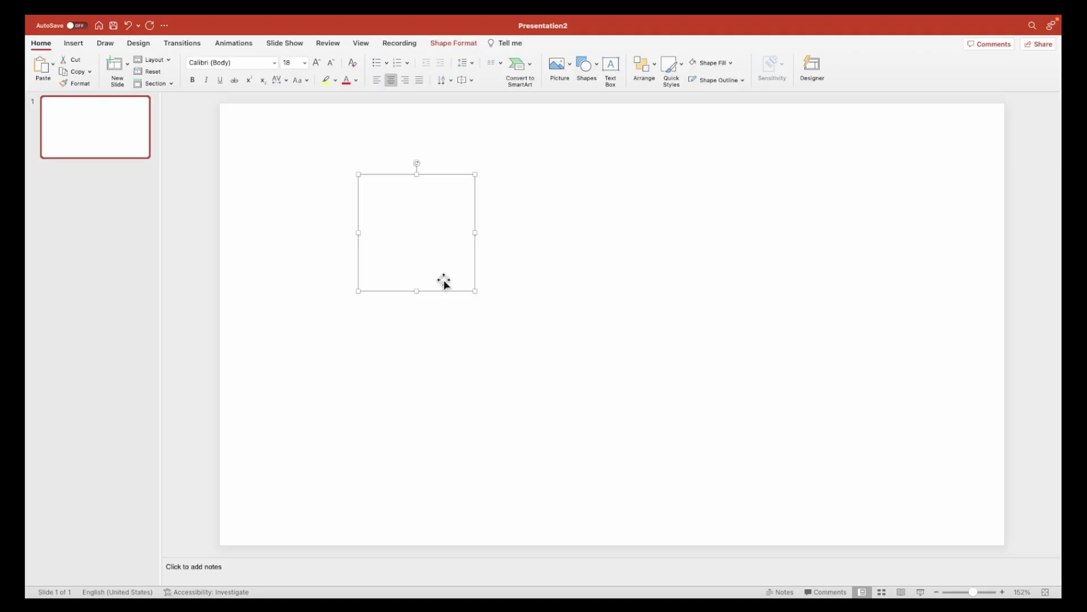
{"action": "right_click", "coordinate": [444, 280]}
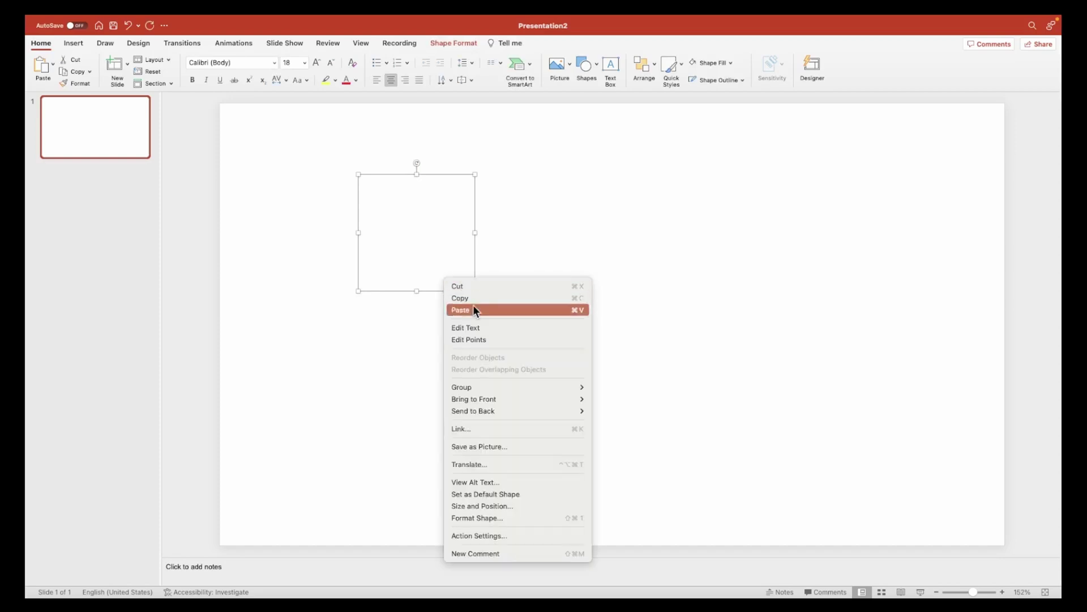
{"action": "left_click", "coordinate": [498, 446]}
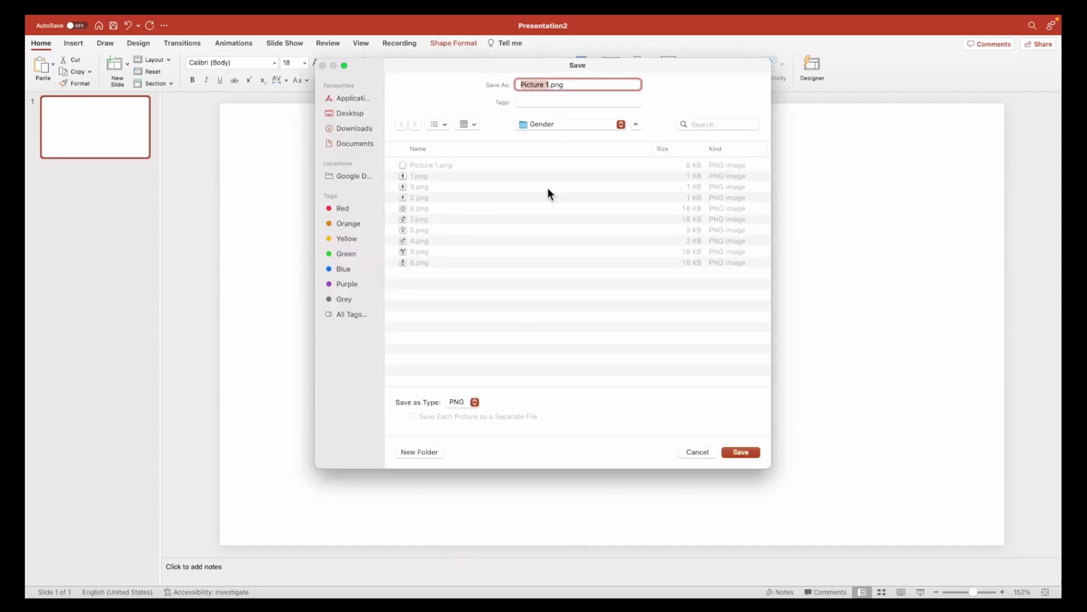
Assign NA the blank shape from the Gender palette to hide those marks
{"action": "left_click", "coordinate": [435, 165]}
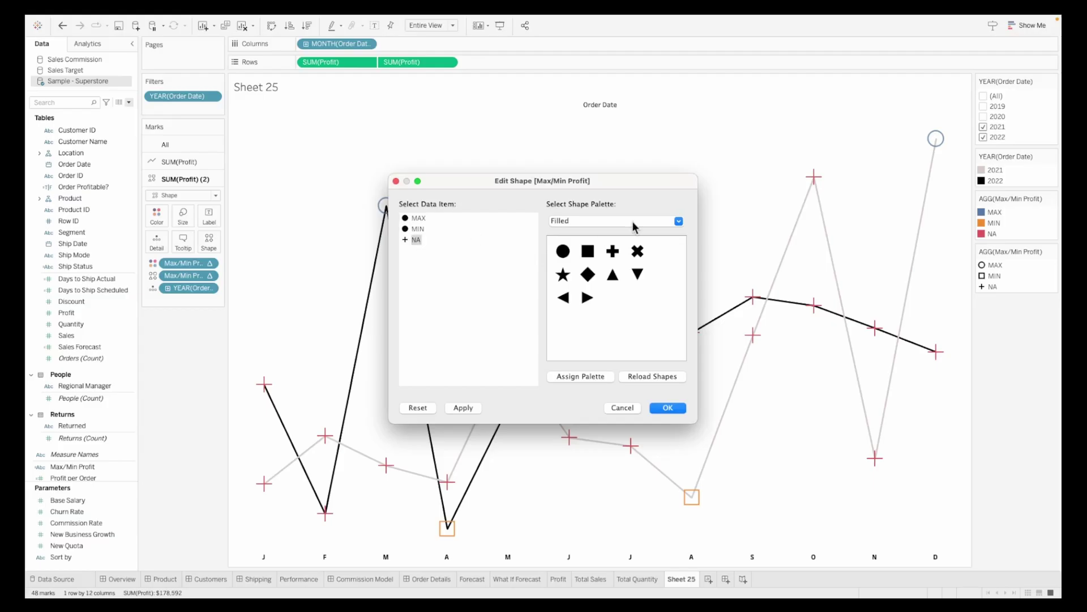
{"action": "left_click", "coordinate": [634, 223]}
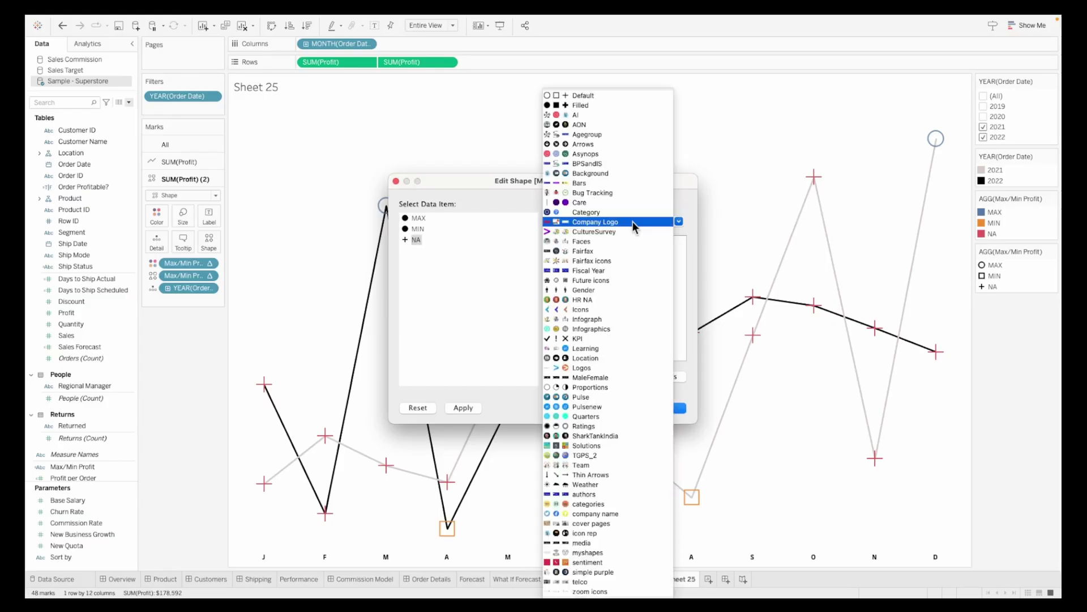
{"action": "left_click", "coordinate": [602, 290]}
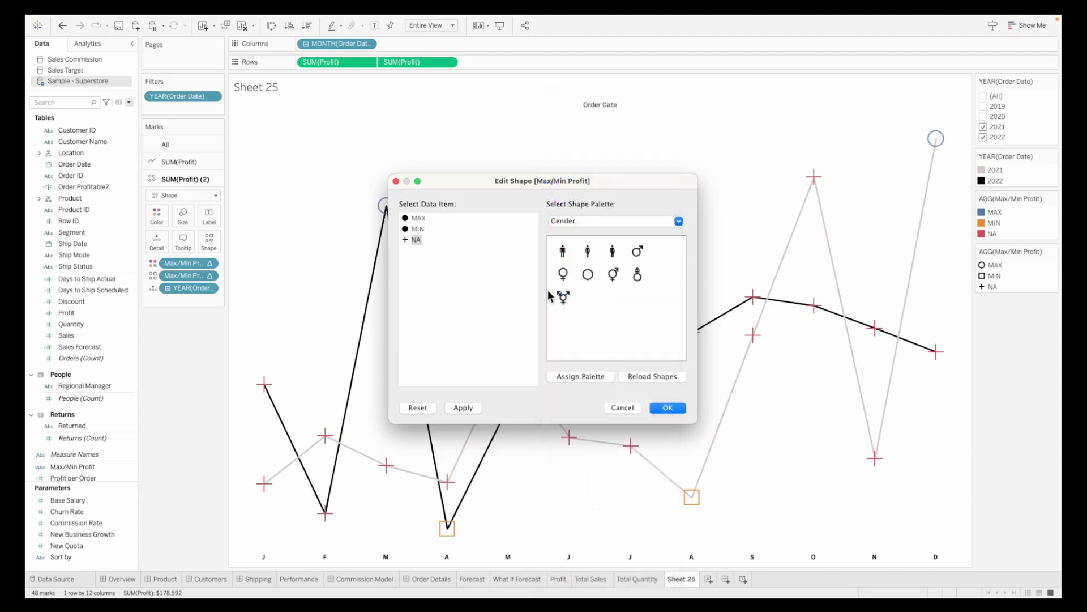
{"action": "left_click", "coordinate": [588, 298]}
{"action": "left_click", "coordinate": [667, 408]}
Shrink the MAX and MIN circles and rename the sheet PROFIT TREND
{"action": "left_click", "coordinate": [175, 218]}
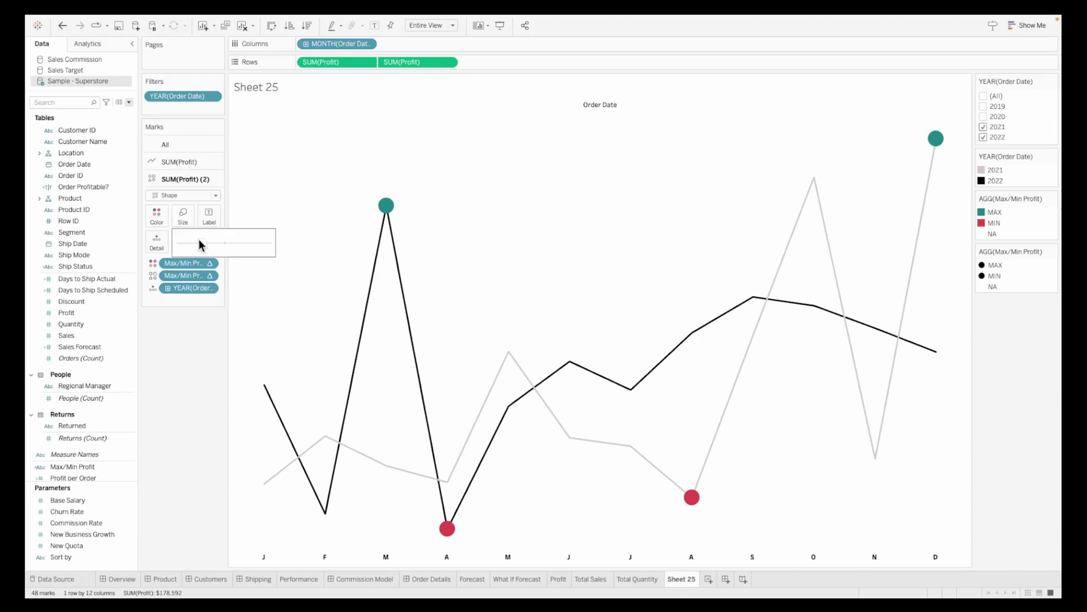
{"action": "left_click_drag", "start_coordinate": [196, 240], "coordinate": [191, 241]}
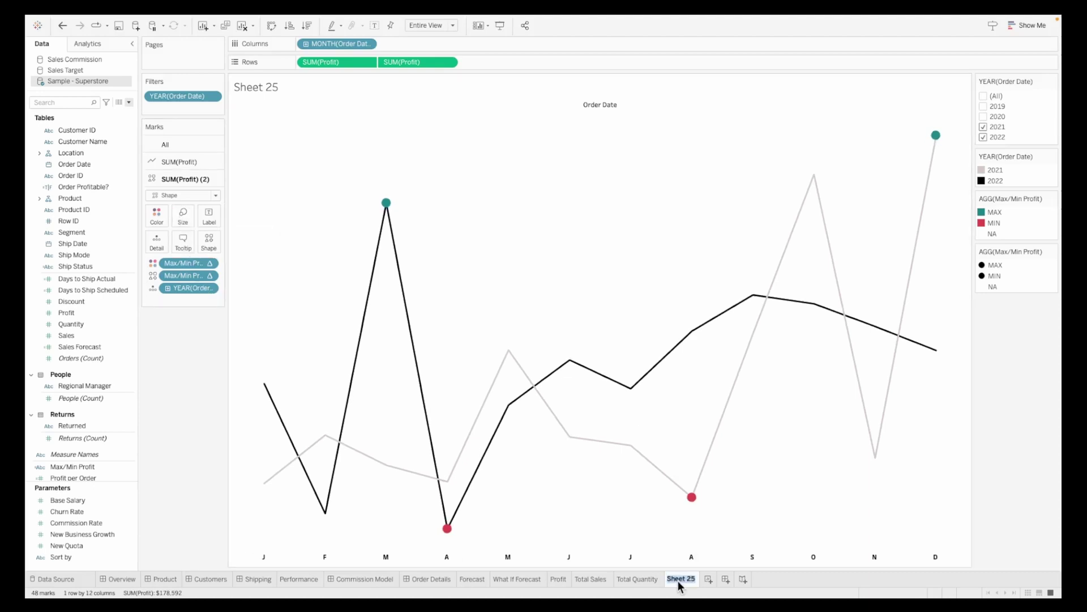
{"action": "type", "text": "PROFIT TREND"}
{"action": "key", "text": "Return"}
Duplicate PROFIT TREND, swap Profit for Sales on Rows, and hide the left axis header
{"action": "right_click", "coordinate": [701, 580]}
{"action": "left_click", "coordinate": [726, 484]}
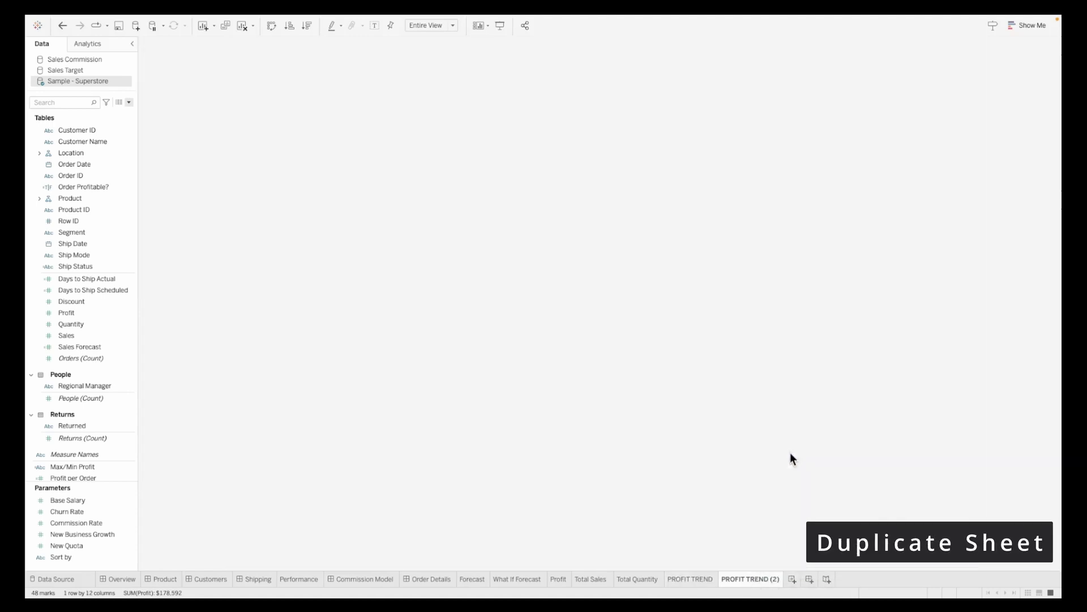
{"action": "left_click", "coordinate": [179, 162]}
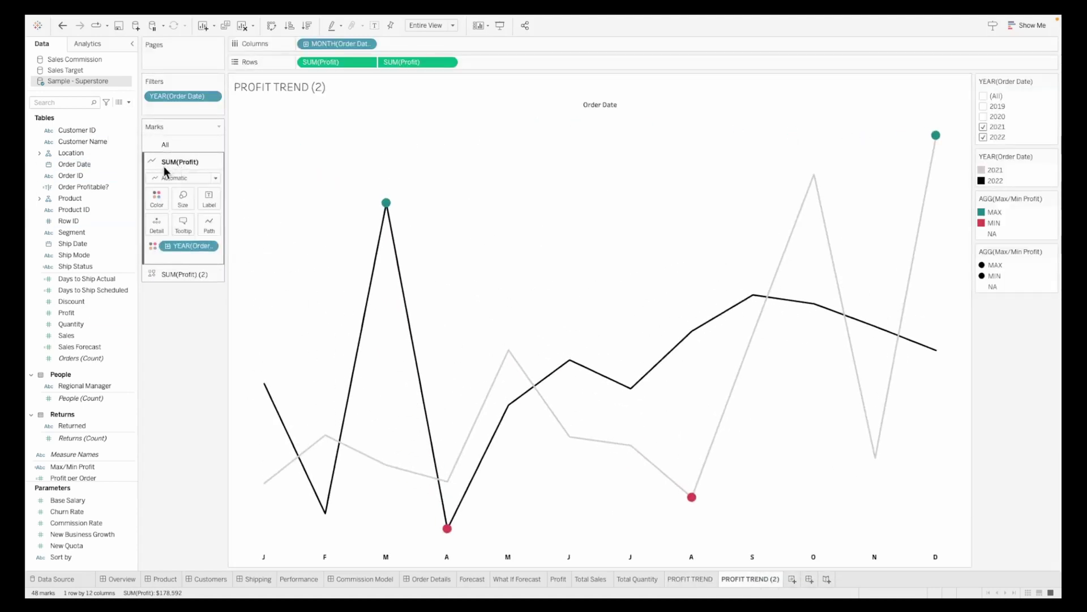
{"action": "left_click", "coordinate": [48, 103]}
{"action": "left_click_drag", "start_coordinate": [67, 336], "coordinate": [410, 64]}
{"action": "right_click", "coordinate": [258, 173]}
{"action": "left_click", "coordinate": [288, 270]}
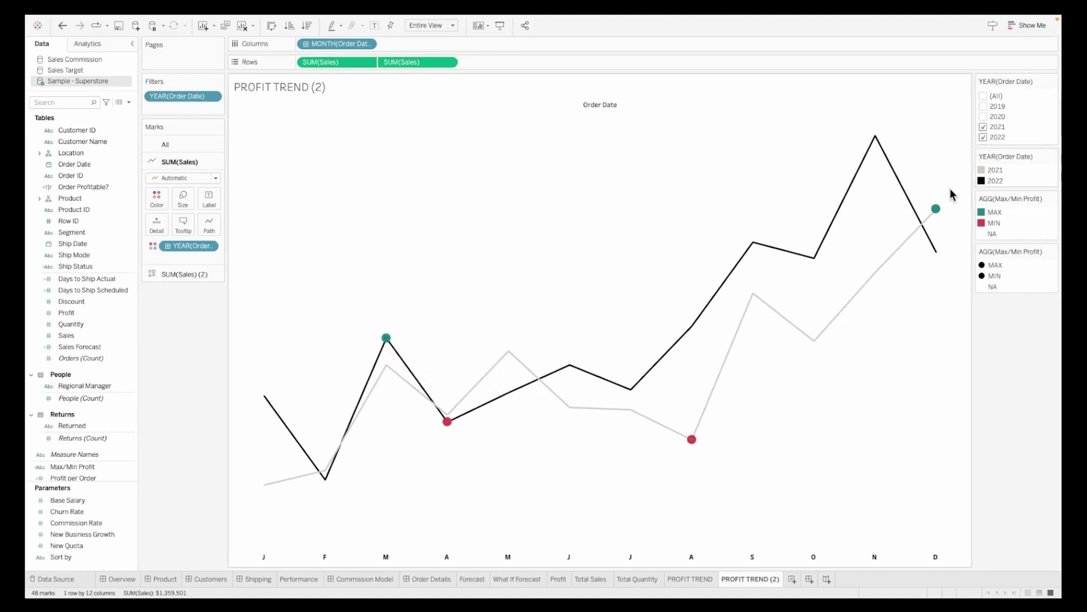
Duplicate the Max/Min Profit calculation and rename the copy Max/Min Sales
{"action": "left_click", "coordinate": [184, 274]}
{"action": "scroll", "coordinate": [80, 422], "scroll_direction": "down", "scroll_amount": 2}
{"action": "right_click", "coordinate": [91, 443]}
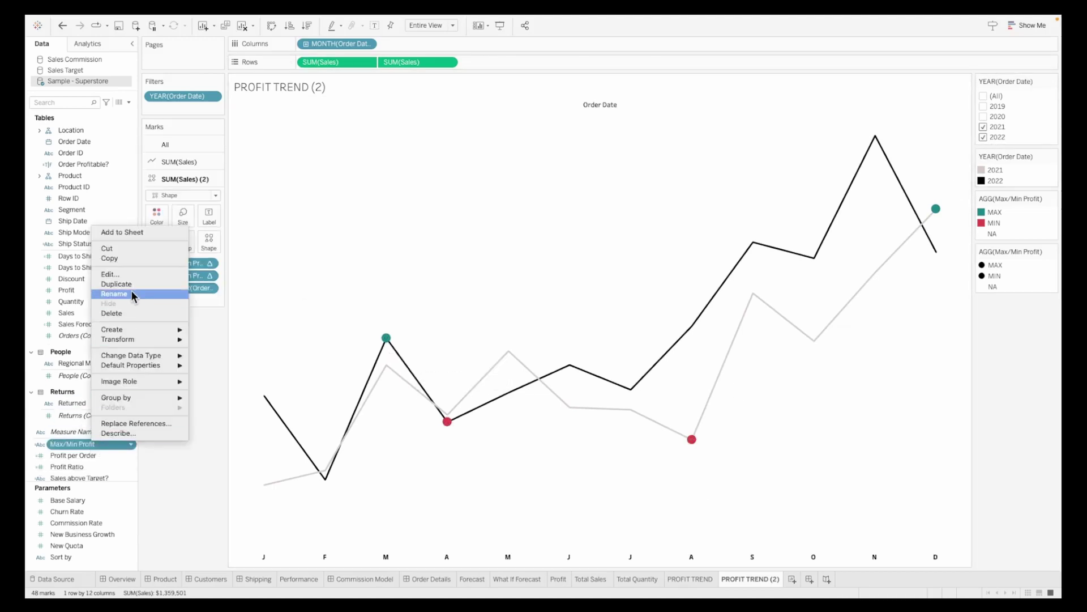
{"action": "left_click", "coordinate": [121, 286]}
{"action": "right_click", "coordinate": [104, 452]}
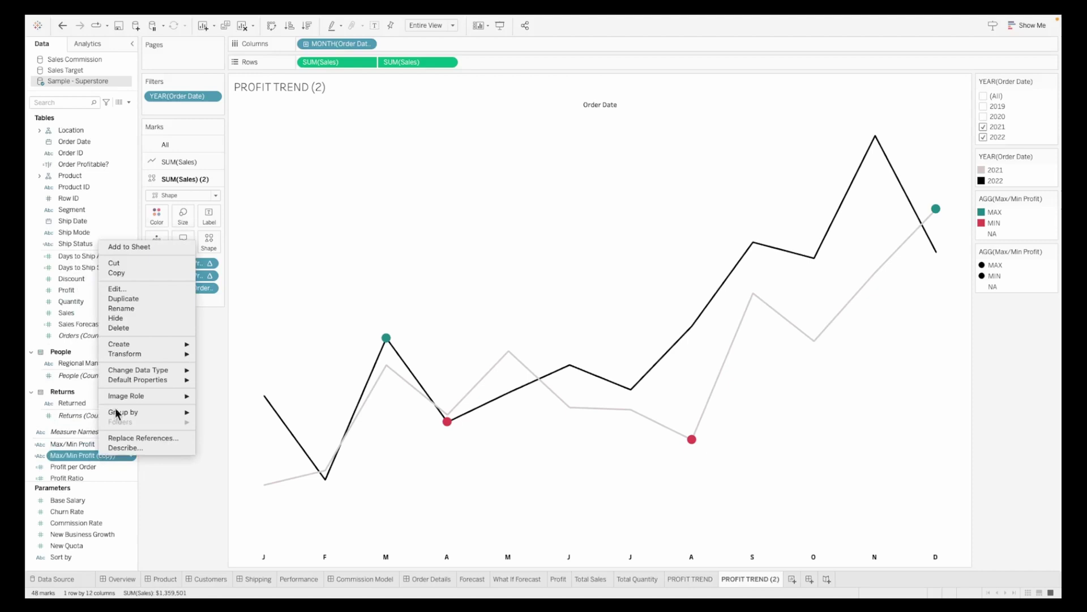
{"action": "left_click", "coordinate": [127, 288]}
{"action": "key", "text": "BackSpace"}
{"action": "key", "text": "BackSpace"}
{"action": "key", "text": "BackSpace"}
{"action": "key", "text": "BackSpace"}
{"action": "key", "text": "BackSpace"}
{"action": "key", "text": "BackSpace"}
{"action": "key", "text": "BackSpace"}
{"action": "key", "text": "BackSpace"}
{"action": "key", "text": "BackSpace"}
{"action": "key", "text": "BackSpace"}
{"action": "key", "text": "BackSpace"}
{"action": "key", "text": "BackSpace"}
{"action": "key", "text": "BackSpace"}
{"action": "type", "text": "Sales"}
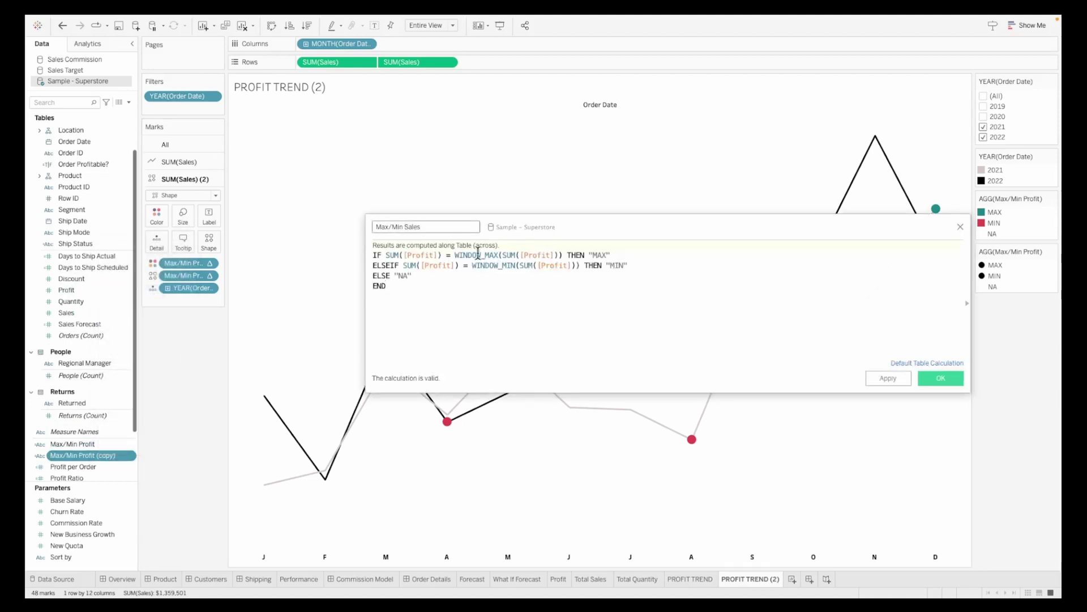
Replace all four Profit references in the formula with Sales and save the calculation
{"action": "double_click", "coordinate": [416, 253]}
{"action": "type", "text": "Sales"}
{"action": "key", "text": "Return"}
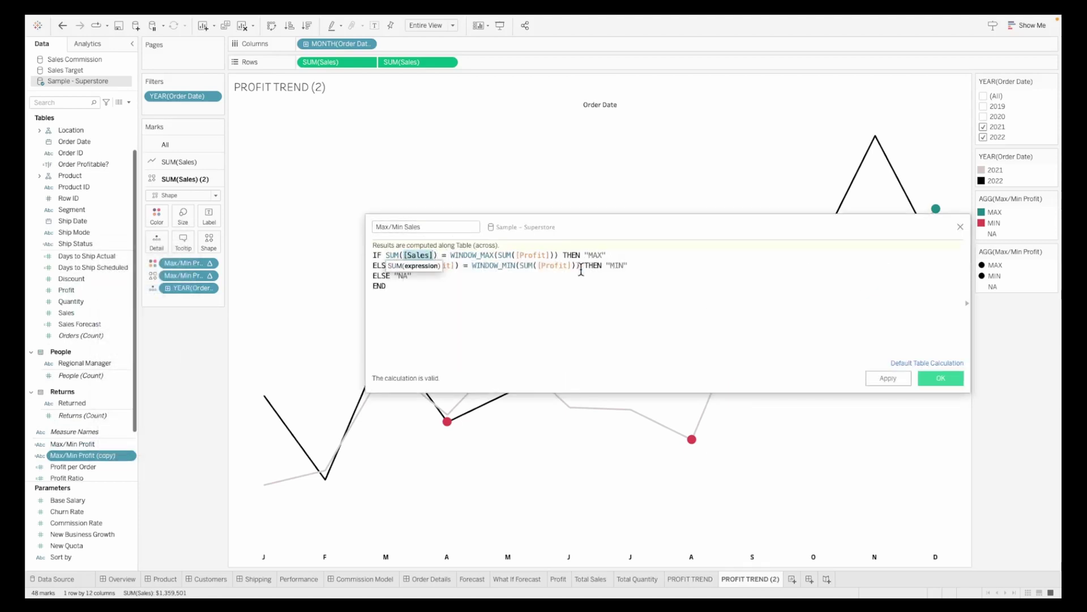
{"action": "double_click", "coordinate": [536, 256]}
{"action": "type", "text": "Sales"}
{"action": "key", "text": "Return"}
{"action": "double_click", "coordinate": [437, 265]}
{"action": "type", "text": "Sales"}
{"action": "key", "text": "Return"}
{"action": "double_click", "coordinate": [547, 265]}
{"action": "type", "text": "Sales"}
{"action": "key", "text": "Return"}
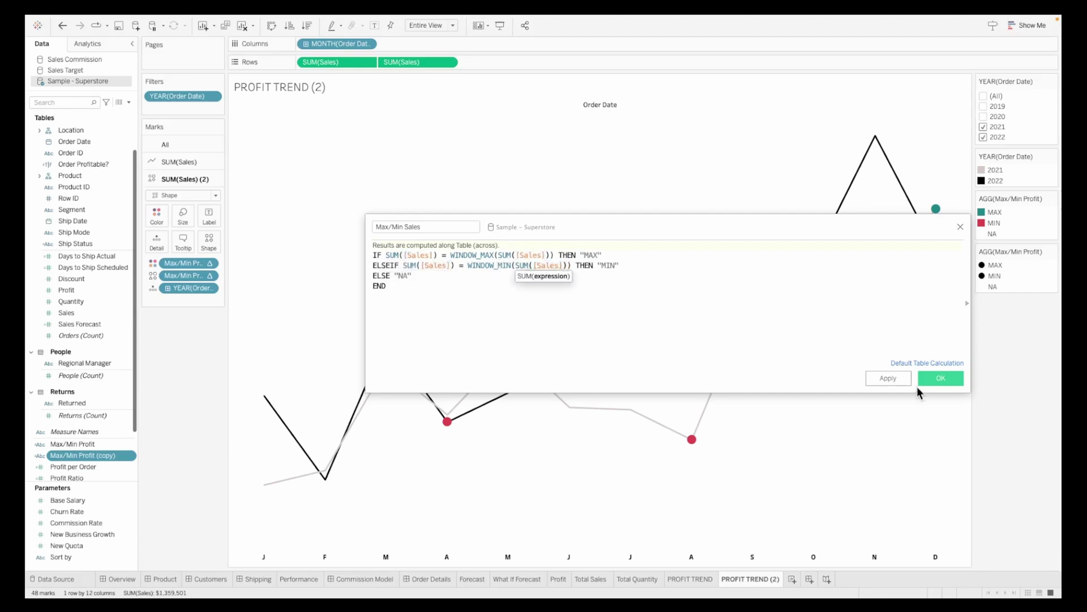
{"action": "left_click", "coordinate": [919, 378]}
Drive the marks with Max/Min Sales: filled circles for MAX and MIN, blank Gender shape for NA
{"action": "left_click_drag", "start_coordinate": [91, 454], "coordinate": [192, 264]}
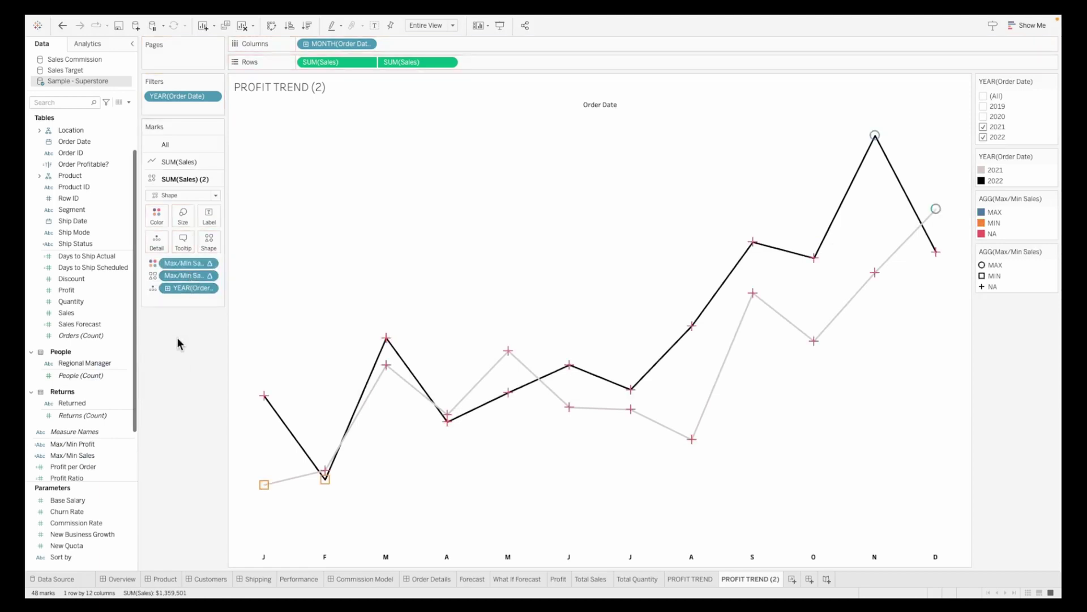
{"action": "left_click", "coordinate": [208, 241]}
{"action": "left_click", "coordinate": [574, 221]}
{"action": "left_click", "coordinate": [566, 103]}
{"action": "left_click", "coordinate": [563, 251]}
{"action": "left_click", "coordinate": [416, 239]}
{"action": "left_click", "coordinate": [679, 221]}
{"action": "left_click", "coordinate": [589, 292]}
{"action": "left_click", "coordinate": [588, 303]}
{"action": "left_click", "coordinate": [668, 407]}
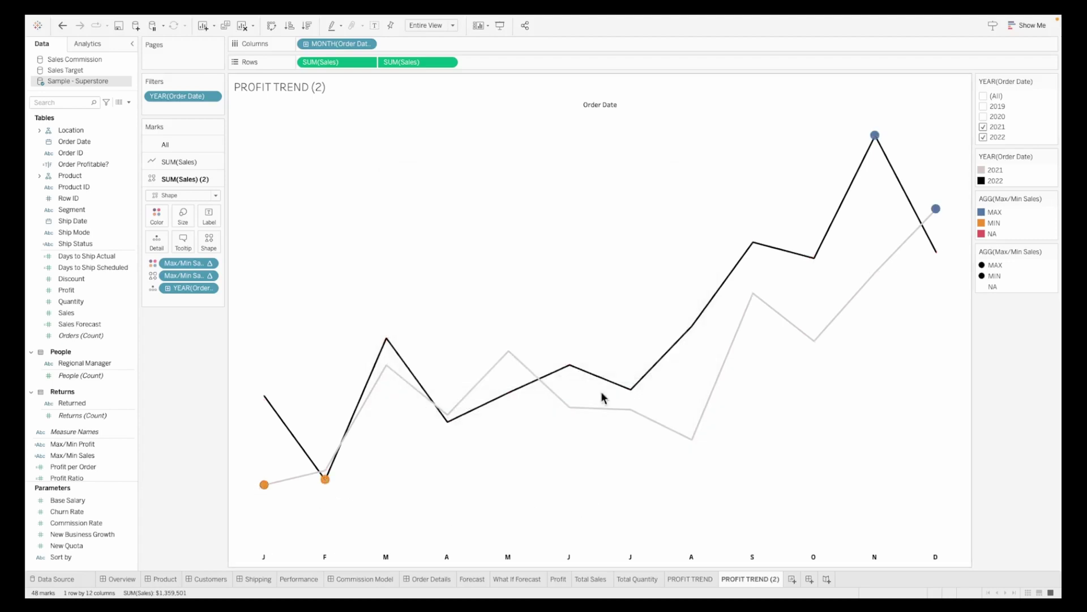
Recolour Max/Min Sales with teal MAX and crimson MIN
{"action": "double_click", "coordinate": [995, 218]}
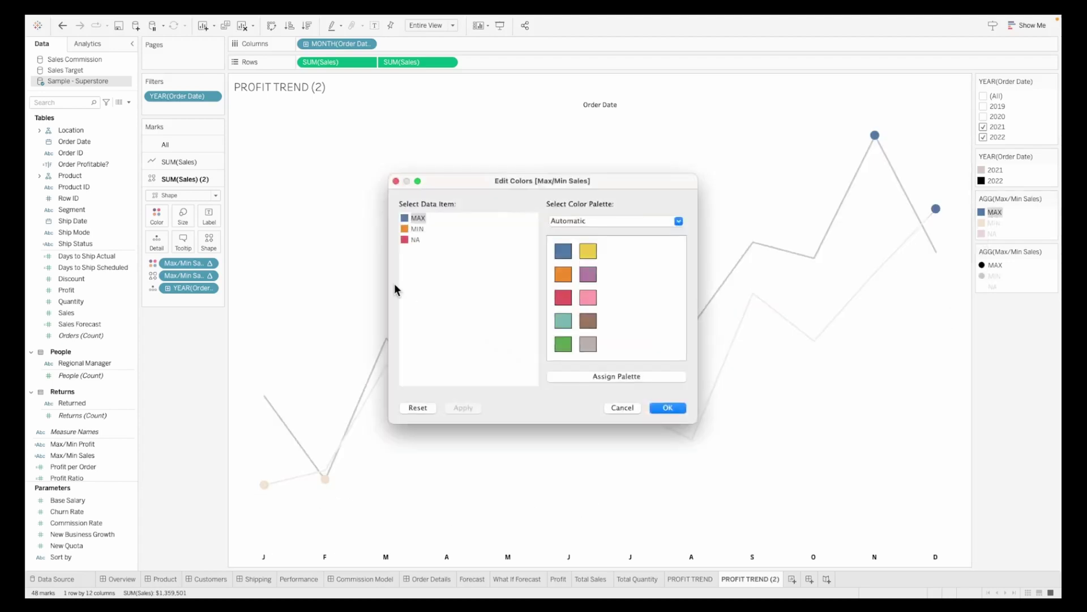
{"action": "left_click", "coordinate": [599, 373]}
{"action": "left_click", "coordinate": [665, 406]}
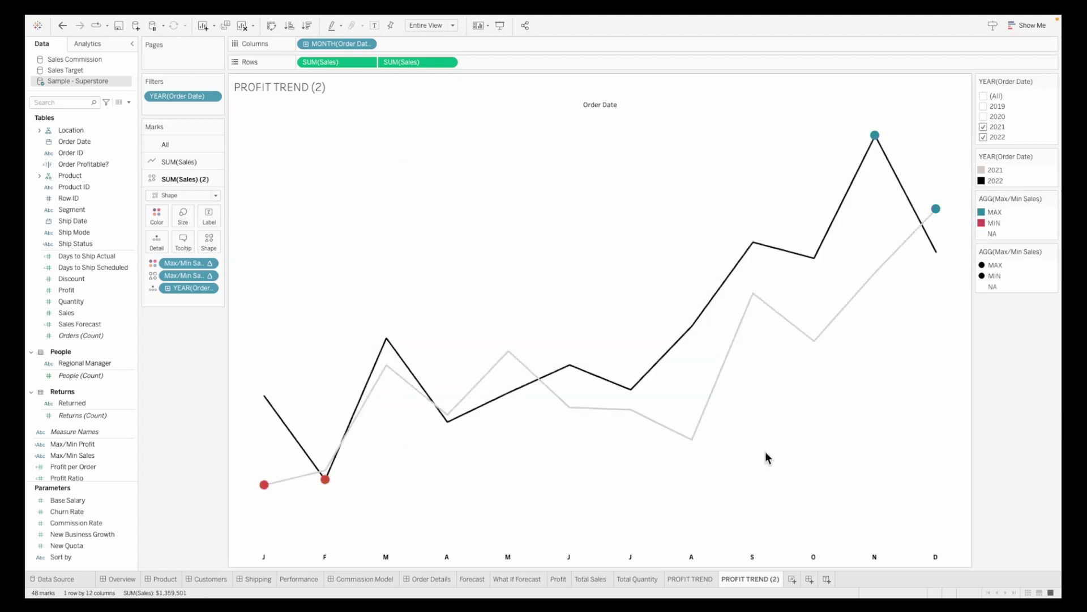
Rename the PROFIT TREND (2) sheet to Sales Trend
{"action": "double_click", "coordinate": [761, 578]}
{"action": "type", "text": "Sales Trend"}
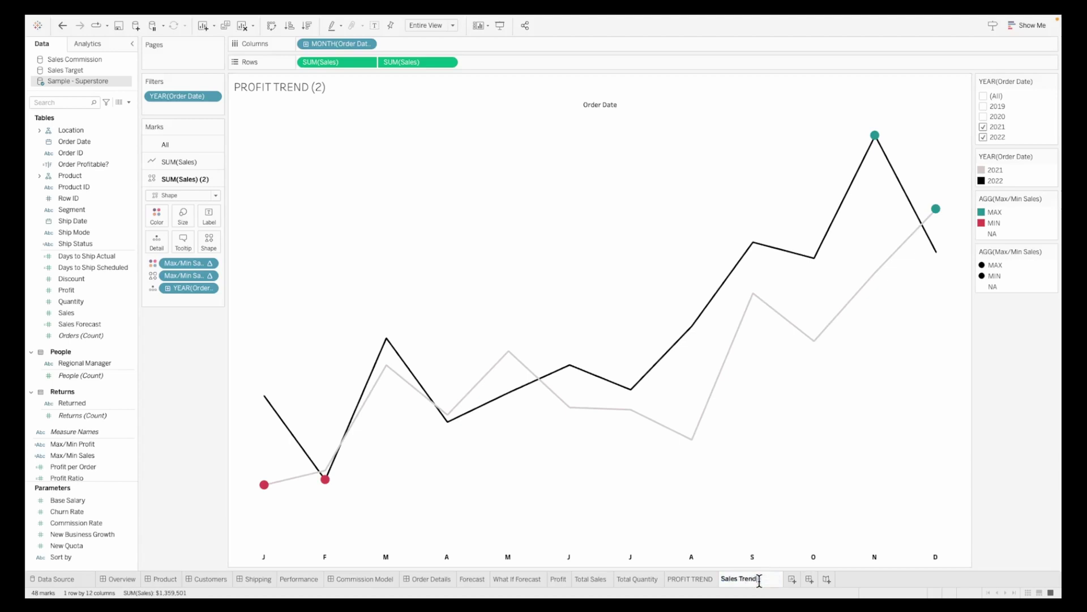
{"action": "key", "text": "Return"}
{"action": "right_click", "coordinate": [728, 579]}
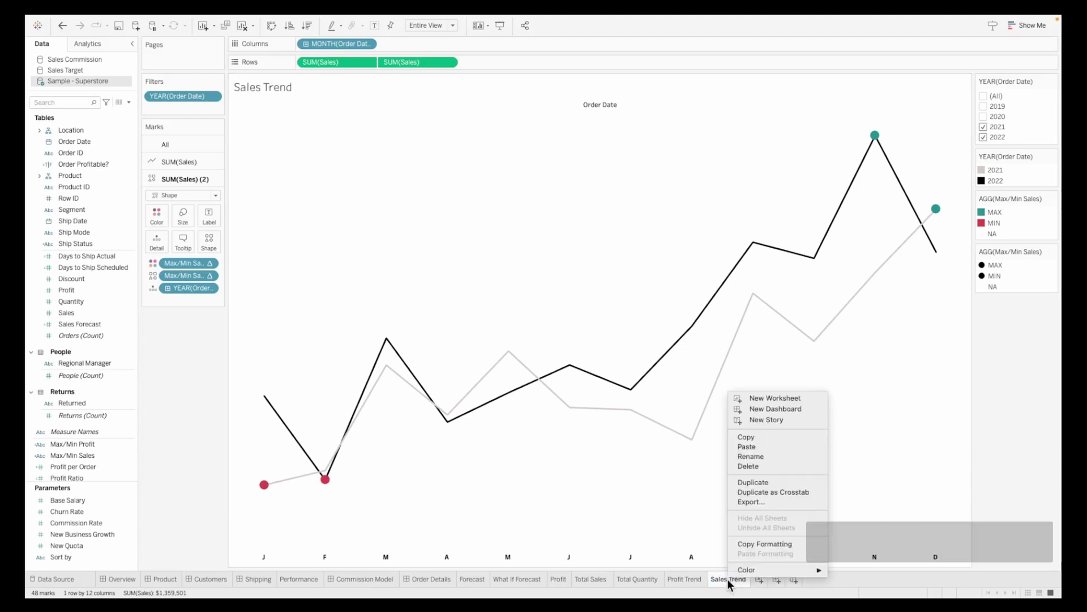
Duplicate Sales Trend, swap in Quantity on Rows, and duplicate the Max/Min Sales calculation
{"action": "left_click", "coordinate": [749, 478]}
{"action": "mouse_move", "coordinate": [63, 302]}
{"action": "left_mouse_down"}
{"action": "mouse_move", "coordinate": [312, 59]}
{"action": "mouse_move", "coordinate": [417, 63]}
{"action": "left_mouse_up"}
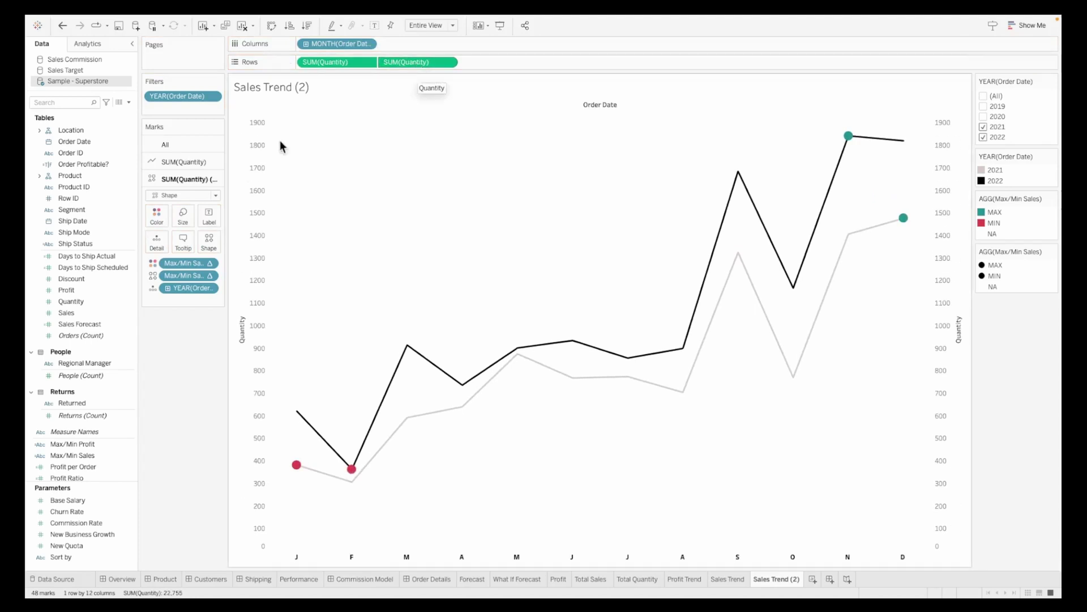
{"action": "left_click", "coordinate": [88, 457]}
{"action": "right_click", "coordinate": [88, 462]}
{"action": "left_click", "coordinate": [150, 310]}
{"action": "right_click", "coordinate": [91, 466]}
{"action": "left_click", "coordinate": [130, 304]}
Rewrite the copied calculation as Max/Min Quantity, replacing every Sales reference with Quantity
{"action": "double_click", "coordinate": [412, 226]}
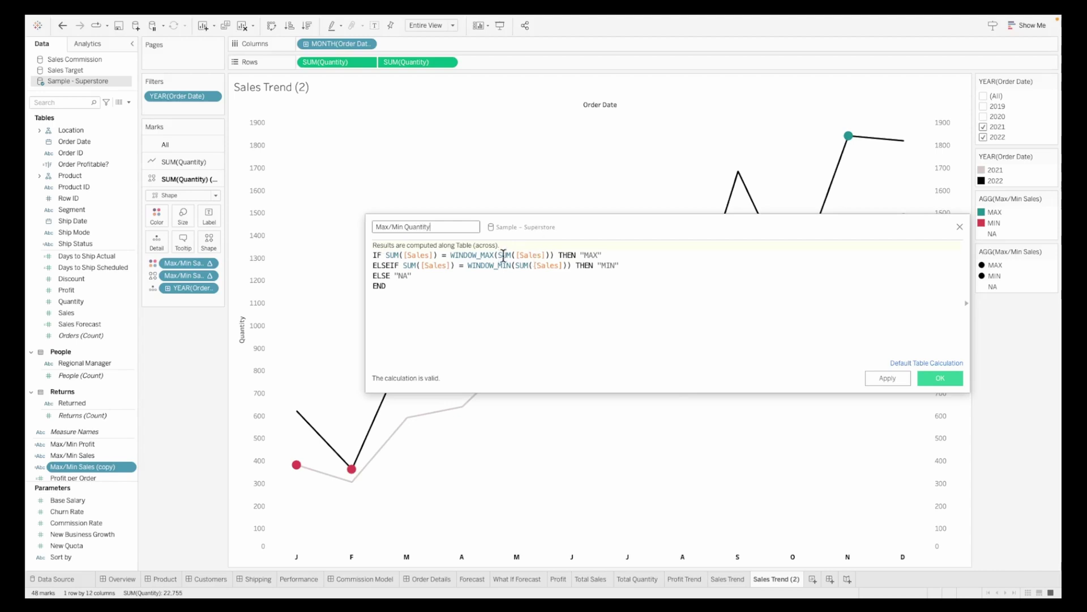
{"action": "double_click", "coordinate": [417, 255]}
{"action": "type", "text": "Quantity"}
{"action": "key", "text": "Return"}
{"action": "double_click", "coordinate": [544, 255]}
{"action": "type", "text": "Quantity"}
{"action": "double_click", "coordinate": [434, 265]}
{"action": "type", "text": "Quantity"}
{"action": "double_click", "coordinate": [558, 265]}
{"action": "type", "text": "Quantity"}
{"action": "left_click", "coordinate": [936, 379]}
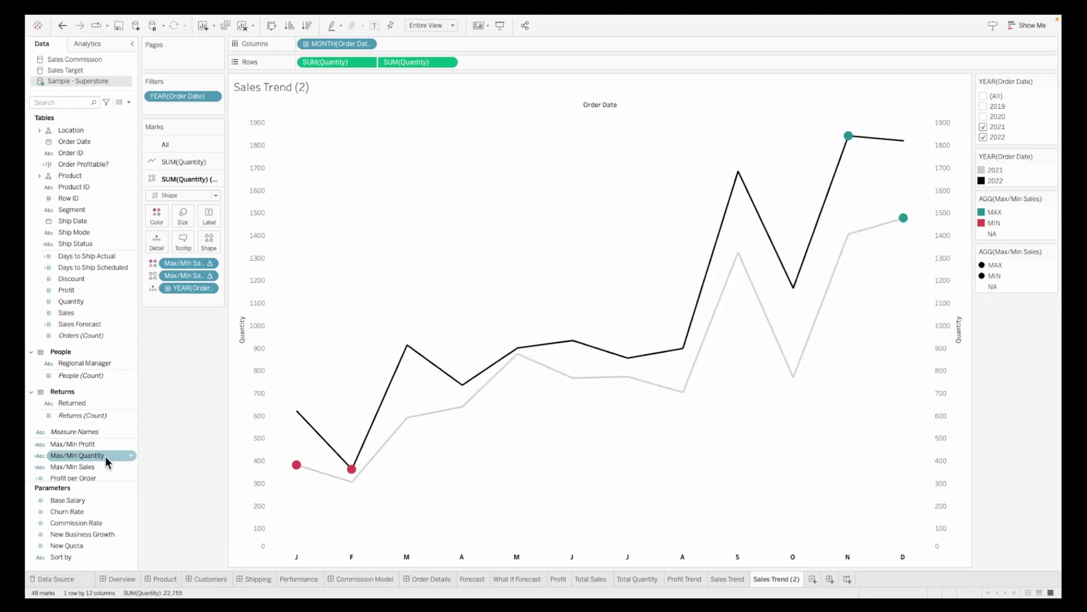
Put Max/Min Quantity on the marks and apply the Gender shape palette
{"action": "left_click_drag", "start_coordinate": [105, 461], "coordinate": [195, 276]}
{"action": "left_click", "coordinate": [210, 243]}
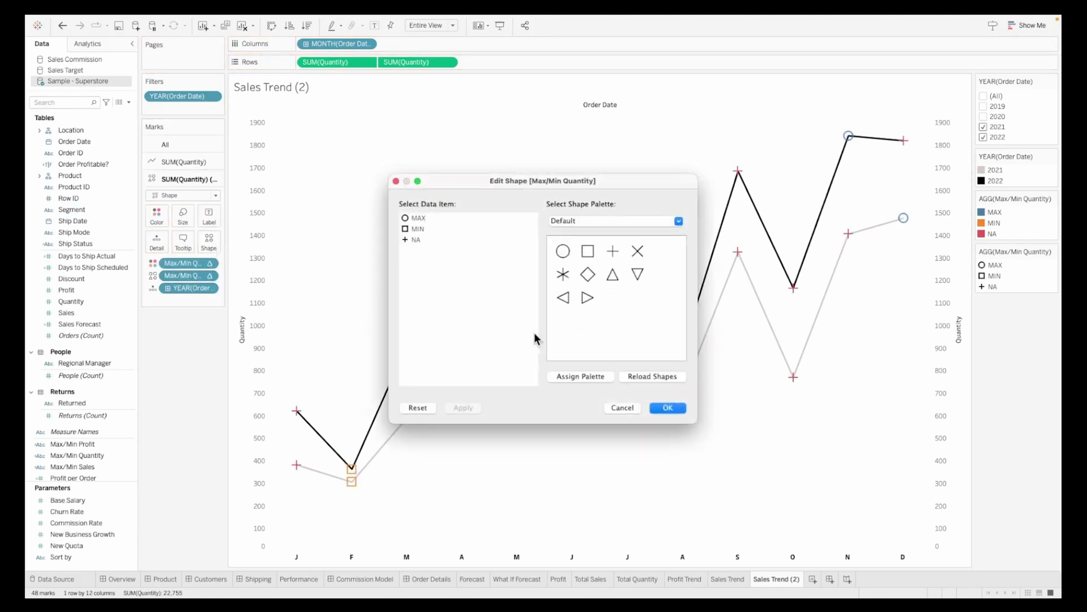
{"action": "left_click", "coordinate": [611, 222]}
{"action": "left_click", "coordinate": [566, 233]}
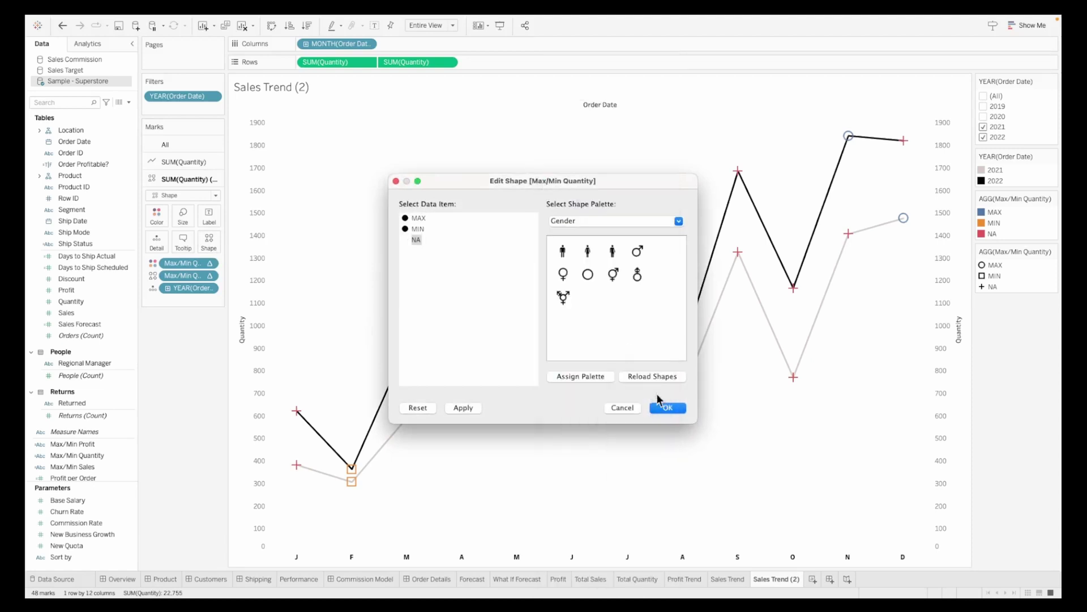
{"action": "left_click", "coordinate": [664, 412]}
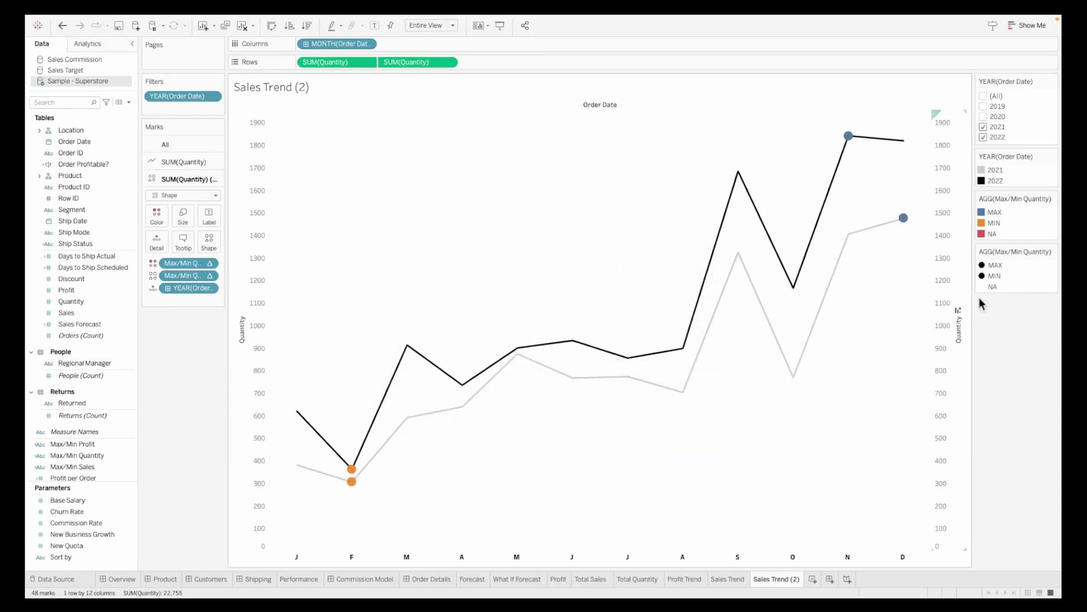
Colour the MAX marks teal and the MIN marks red
{"action": "double_click", "coordinate": [988, 212]}
{"action": "left_click", "coordinate": [563, 321]}
{"action": "left_click", "coordinate": [417, 228]}
{"action": "left_click", "coordinate": [563, 297]}
{"action": "left_click", "coordinate": [668, 408]}
Hide the Quantity axis header and rename the sheet 'Quantity Trend'
{"action": "right_click", "coordinate": [252, 389]}
{"action": "left_click", "coordinate": [289, 481]}
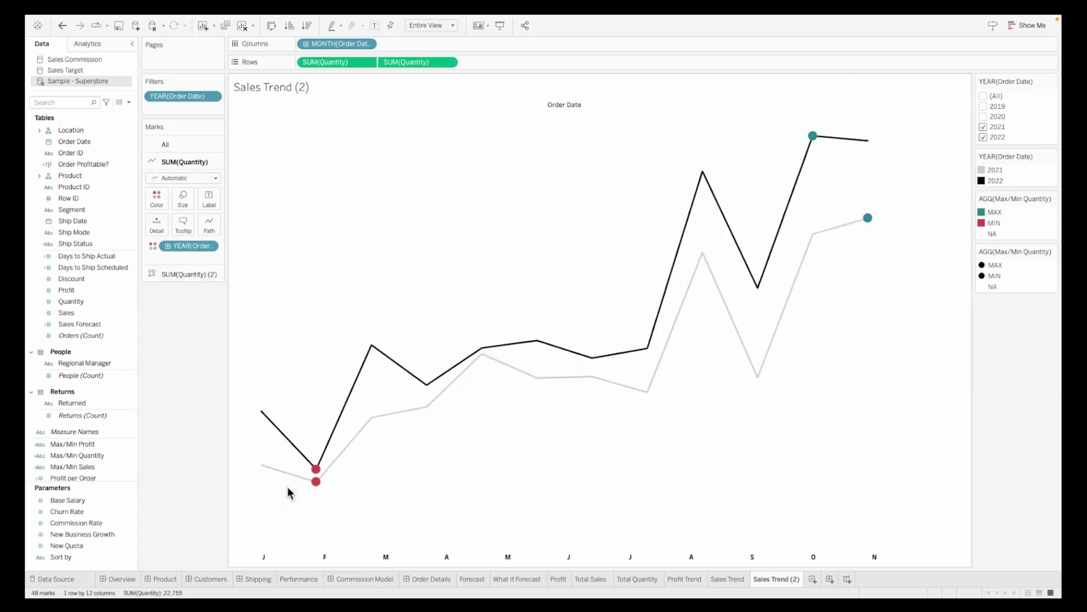
{"action": "type", "text": "Quantity Trend"}
{"action": "key", "text": "Return"}
Add a new worksheet named 'Profit vs Sales'
{"action": "left_click", "coordinate": [811, 579]}
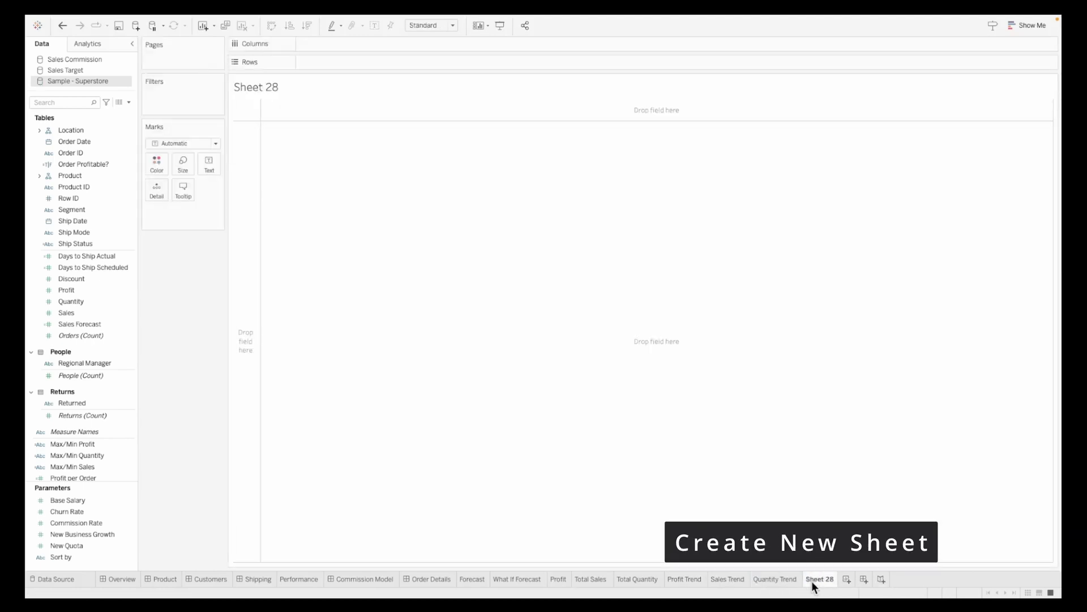
{"action": "double_click", "coordinate": [813, 580]}
{"action": "type", "text": "Profit vs Sales"}
{"action": "key", "text": "Return"}
Plot Profit across and Sales up, one filled circle per Product Name
{"action": "left_click_drag", "start_coordinate": [85, 289], "coordinate": [308, 41]}
{"action": "mouse_move", "coordinate": [73, 312]}
{"action": "left_mouse_down"}
{"action": "mouse_move", "coordinate": [368, 96]}
{"action": "mouse_move", "coordinate": [359, 69]}
{"action": "left_mouse_up"}
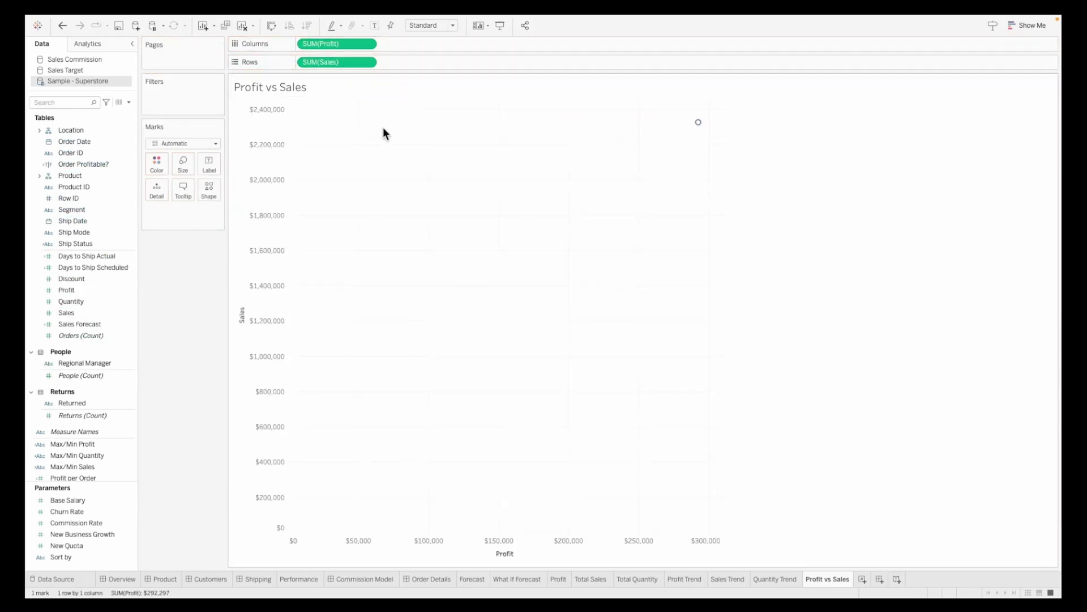
{"action": "left_click", "coordinate": [39, 175]}
{"action": "left_click", "coordinate": [90, 209]}
{"action": "left_click_drag", "start_coordinate": [85, 210], "coordinate": [156, 194]}
{"action": "mouse_move", "coordinate": [419, 491]}
{"action": "left_click", "coordinate": [193, 144]}
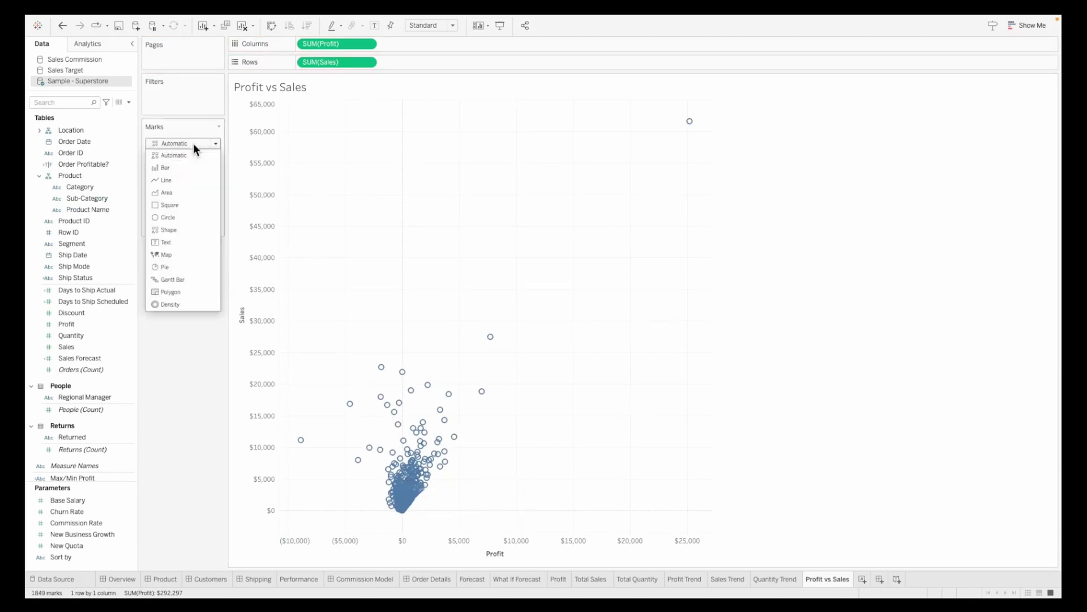
{"action": "left_click", "coordinate": [162, 215]}
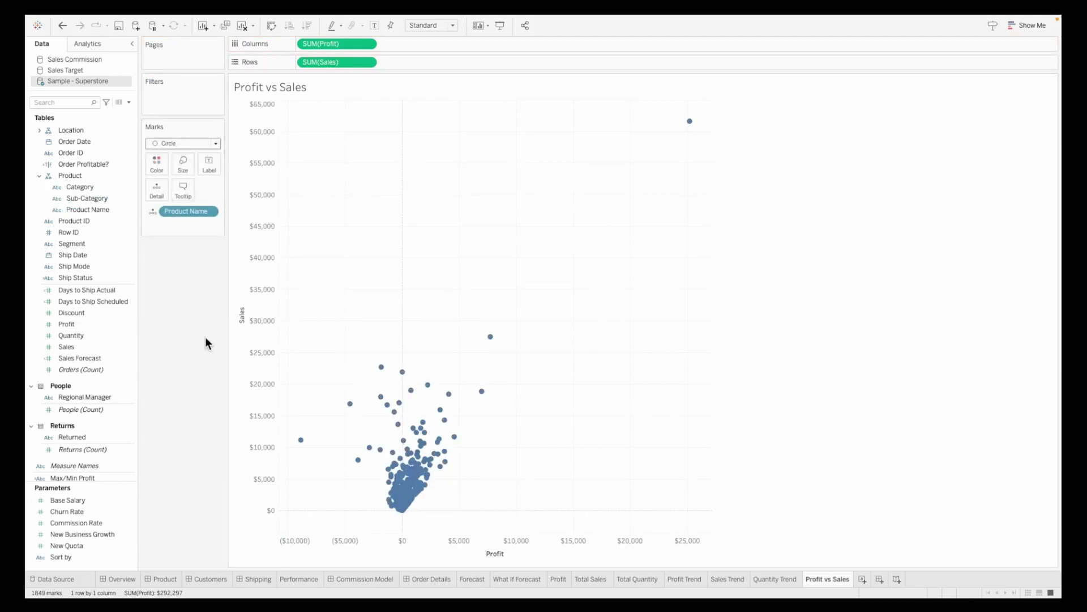
Check the Profit Ratio formula, then colour the circles by Profit Ratio
{"action": "scroll", "coordinate": [79, 442], "scroll_direction": "down", "scroll_amount": 5}
{"action": "left_click", "coordinate": [76, 456]}
{"action": "left_click", "coordinate": [68, 413]}
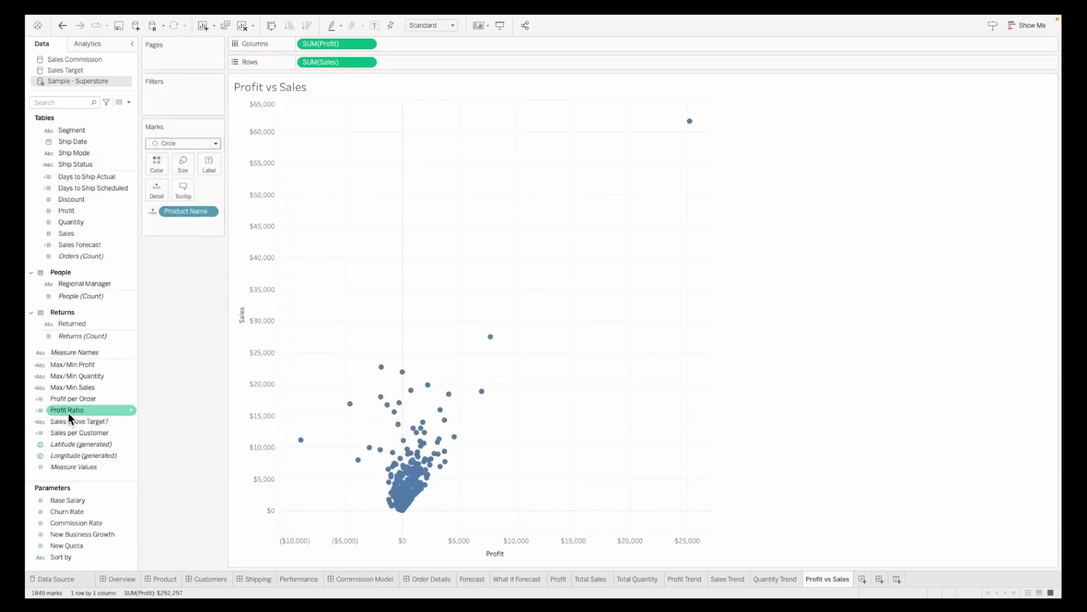
{"action": "right_click", "coordinate": [68, 413]}
{"action": "left_click", "coordinate": [96, 242]}
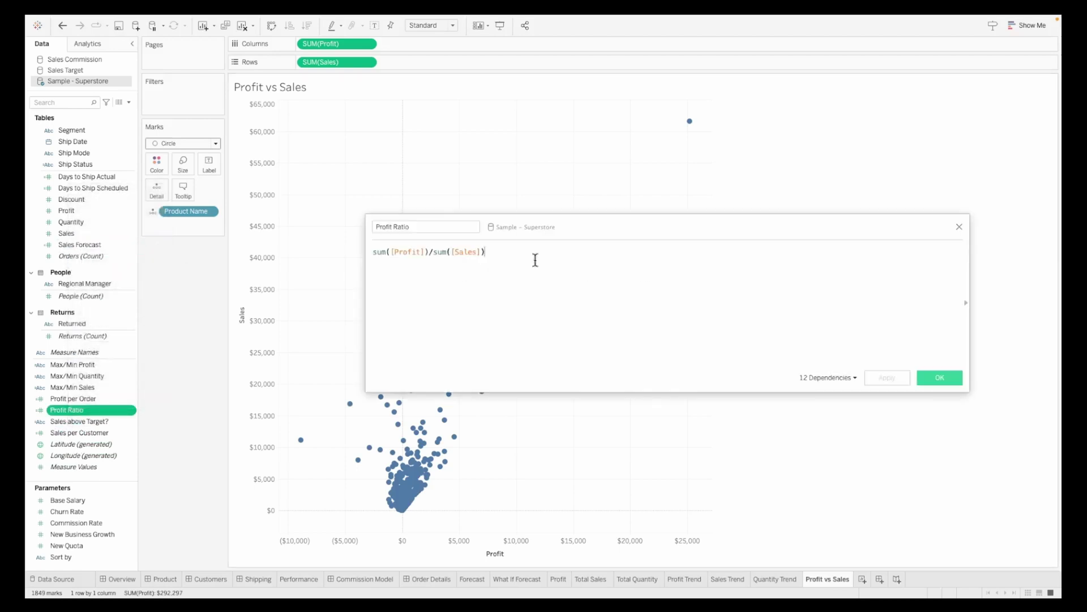
{"action": "triple_click", "coordinate": [455, 253]}
{"action": "left_click", "coordinate": [939, 378]}
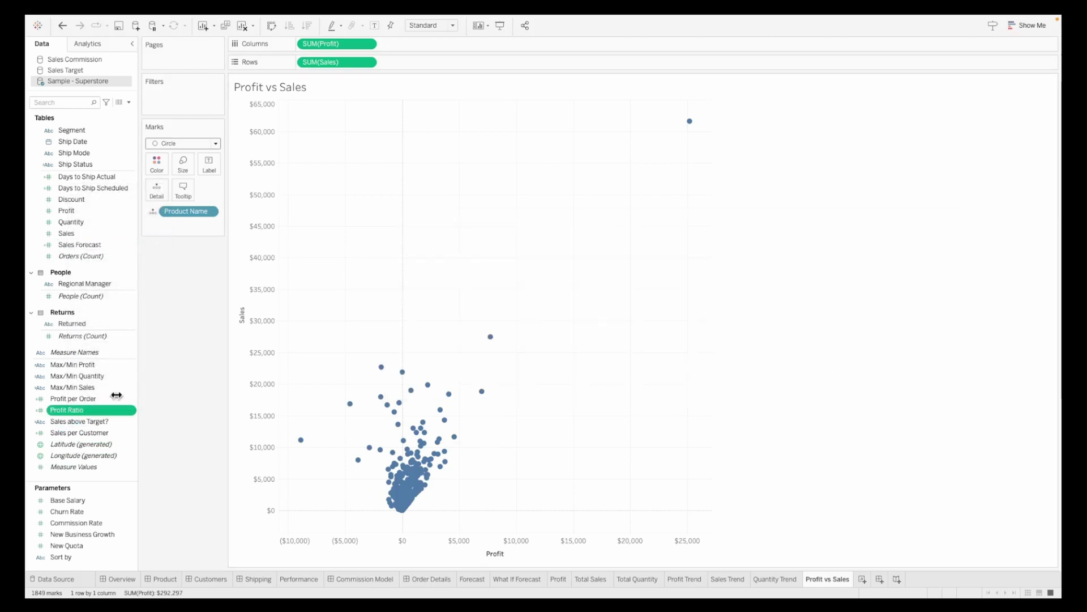
{"action": "left_click_drag", "start_coordinate": [76, 414], "coordinate": [152, 163]}
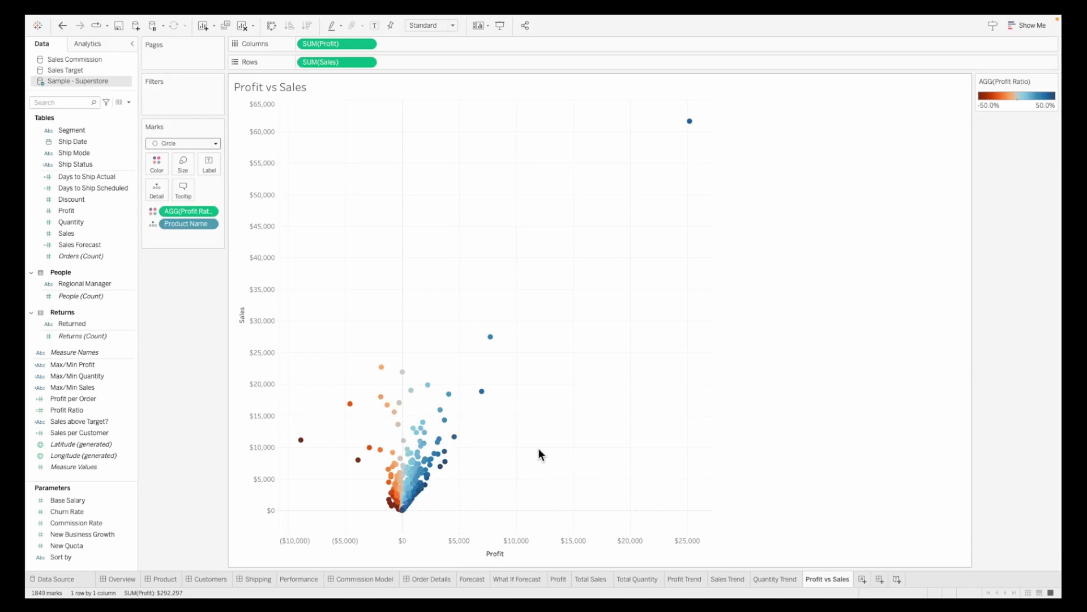
Swap the axes so Sales runs across, remove zero lines, and fit to Entire View
{"action": "left_click", "coordinate": [271, 26]}
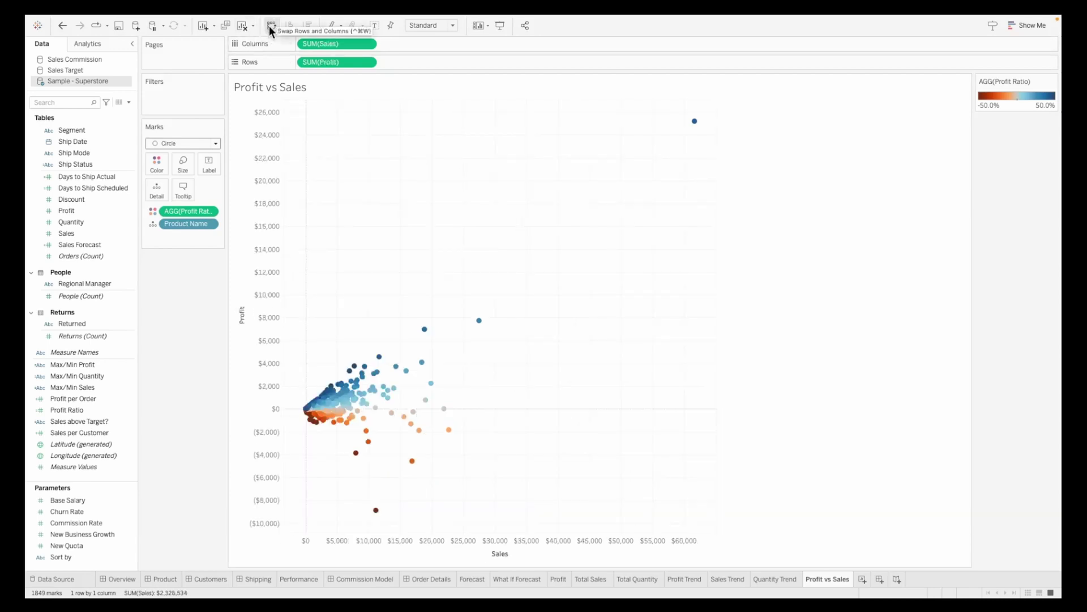
{"action": "right_click", "coordinate": [627, 220]}
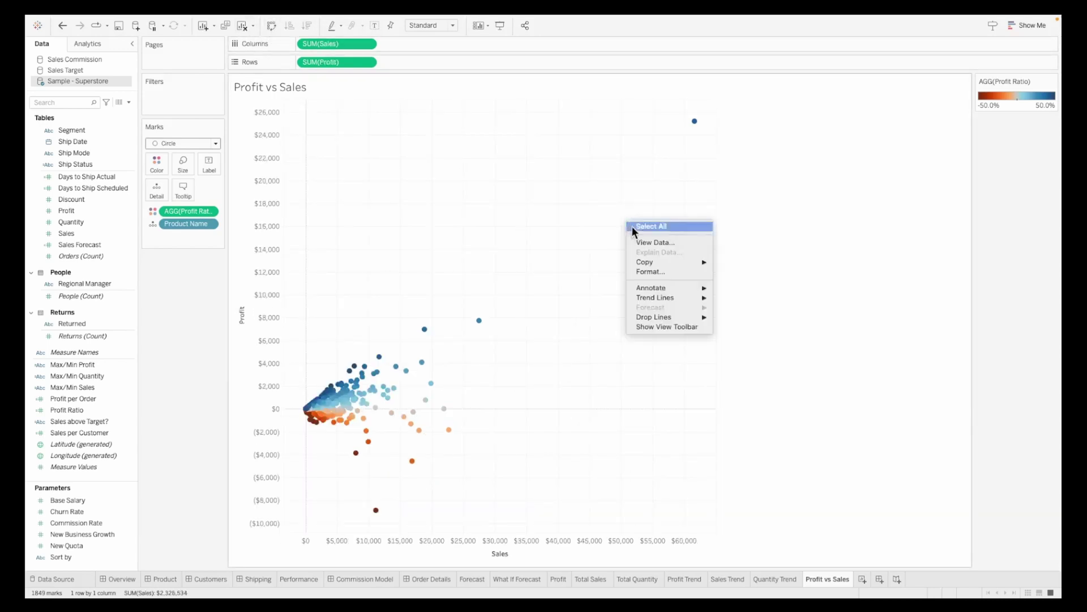
{"action": "left_click", "coordinate": [651, 273]}
{"action": "left_click", "coordinate": [97, 112]}
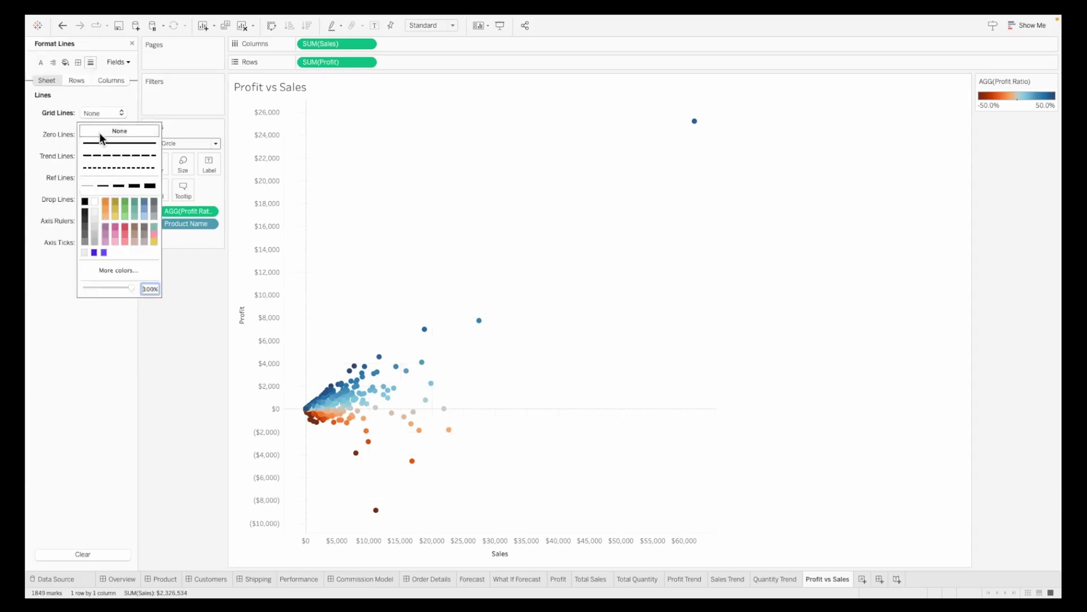
{"action": "left_click", "coordinate": [97, 132]}
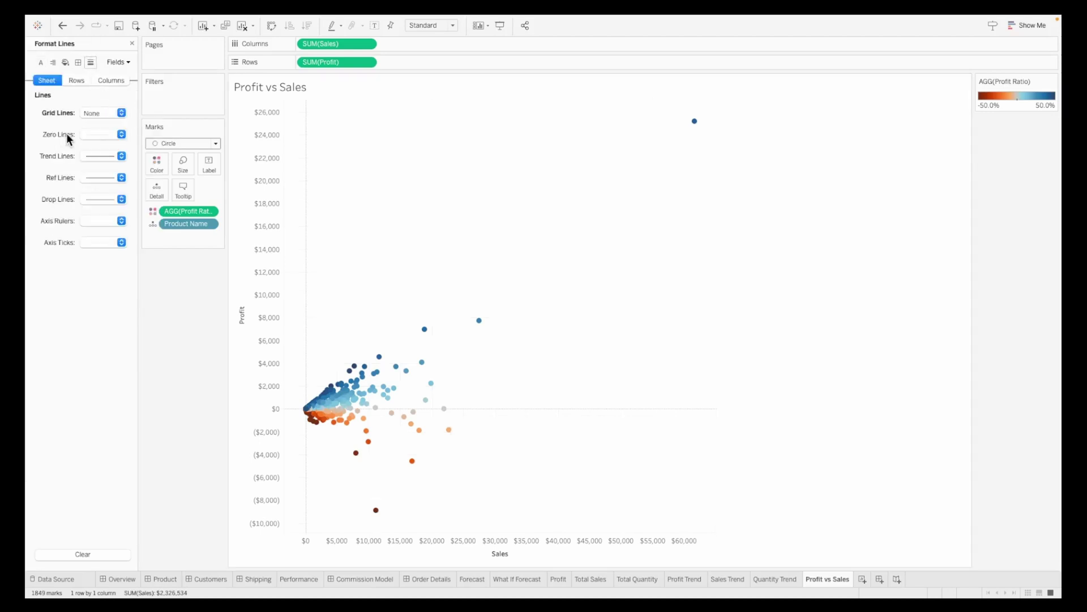
{"action": "left_click", "coordinate": [436, 25]}
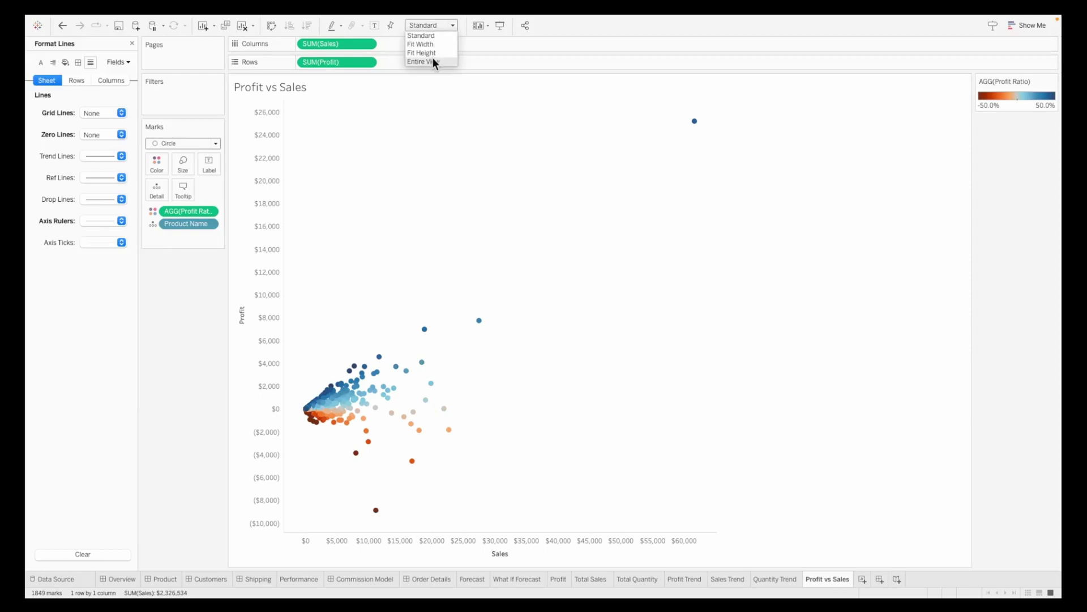
{"action": "left_click", "coordinate": [433, 59]}
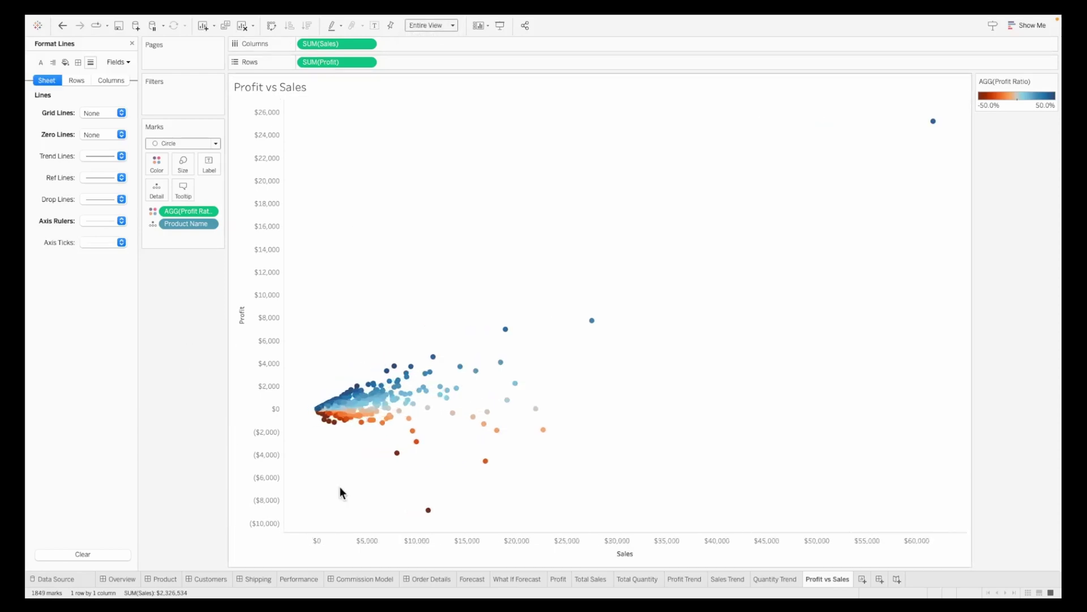
{"action": "left_click", "coordinate": [132, 44]}
Try Segment and a Location field as detail, undo both to keep Product Name, then start a parameter
{"action": "left_click", "coordinate": [112, 223]}
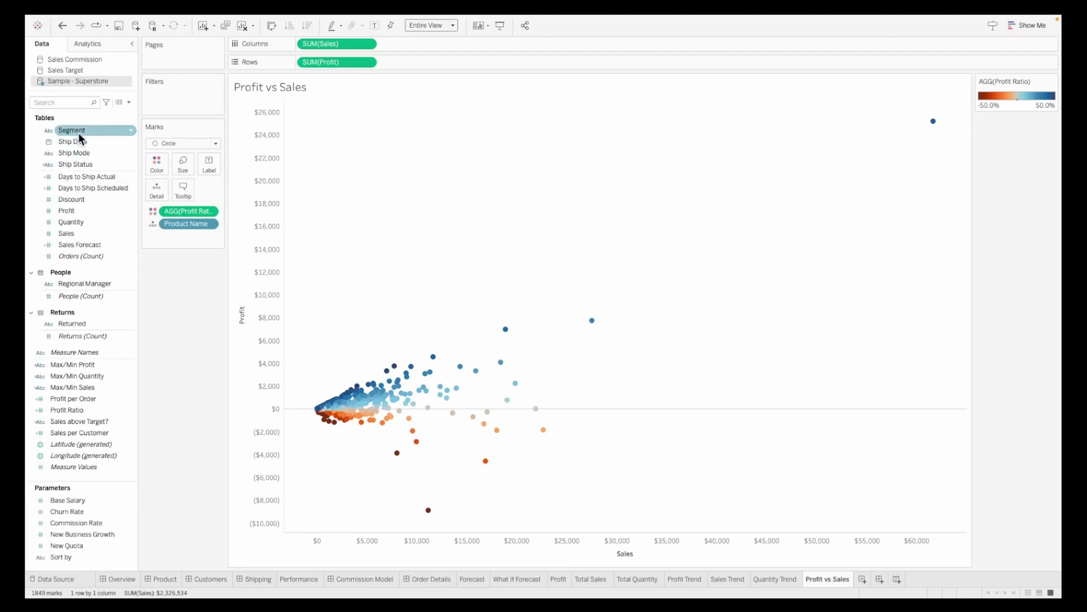
{"action": "left_click_drag", "start_coordinate": [78, 130], "coordinate": [179, 226]}
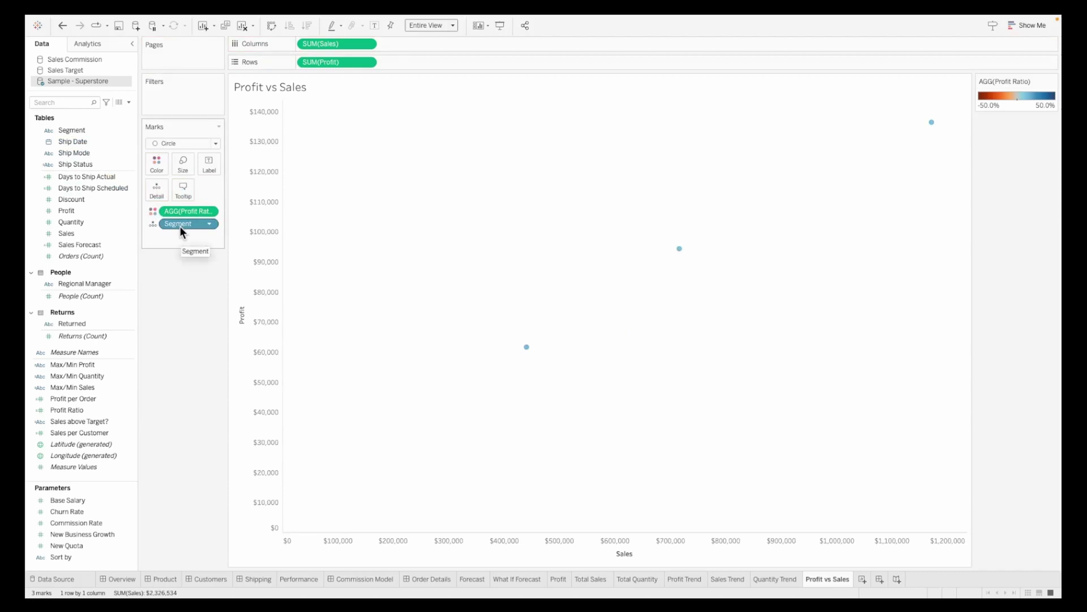
{"action": "key", "text": "ctrl+z"}
{"action": "scroll", "coordinate": [82, 219], "scroll_direction": "up", "scroll_amount": 5}
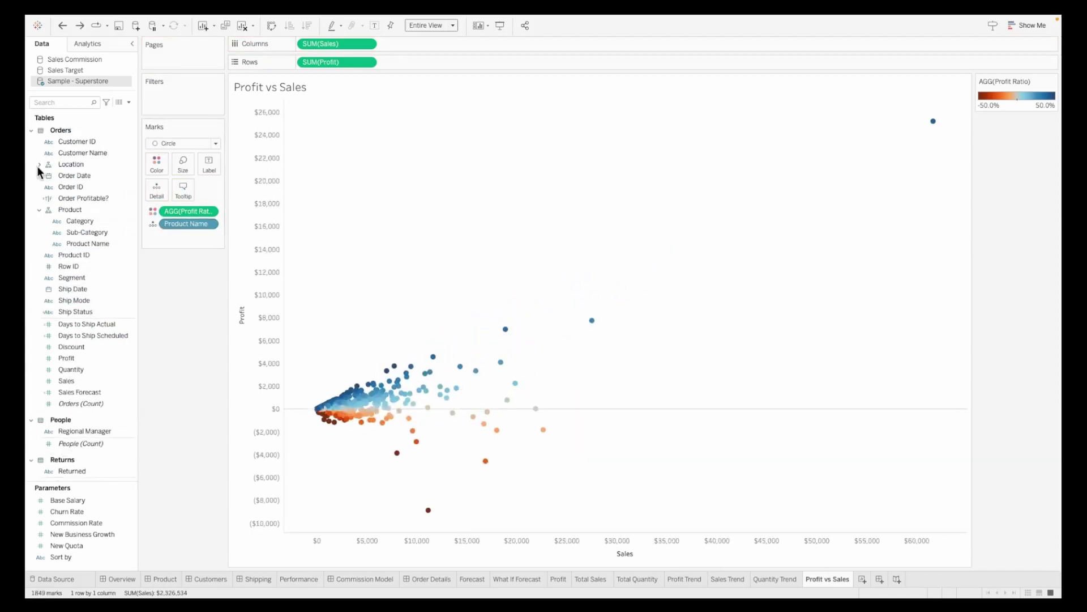
{"action": "left_click", "coordinate": [38, 164]}
{"action": "left_click_drag", "start_coordinate": [84, 198], "coordinate": [183, 223]}
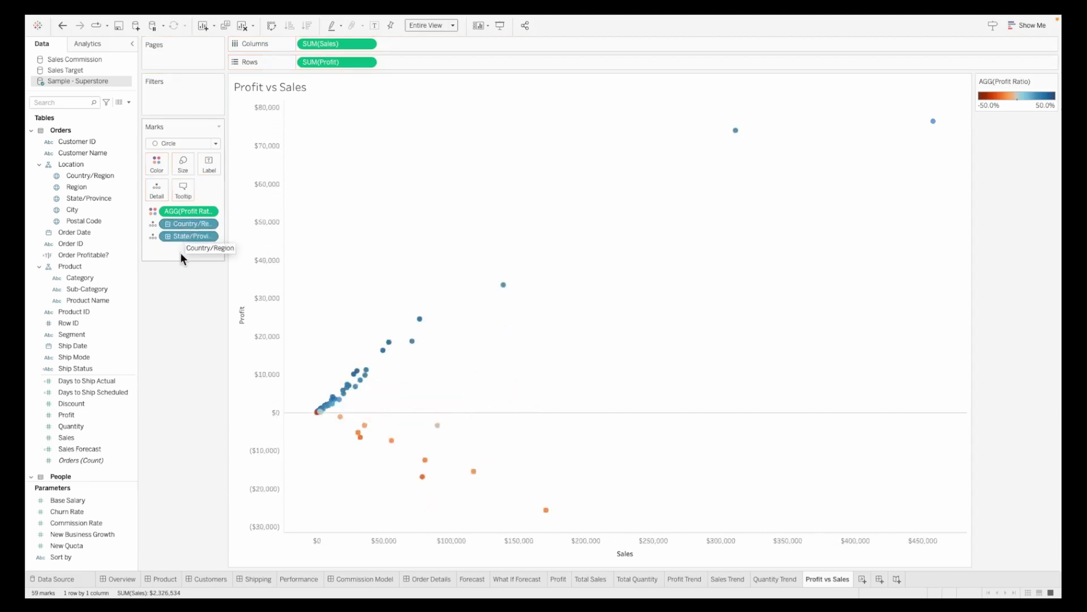
{"action": "key", "text": "ctrl+z"}
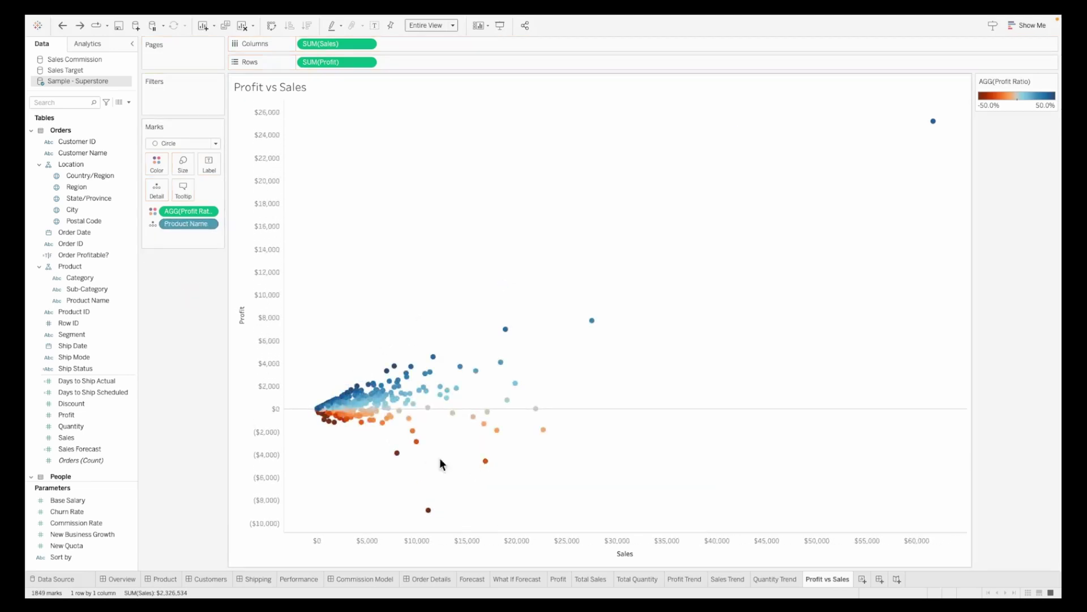
{"action": "left_click", "coordinate": [129, 101]}
{"action": "left_click", "coordinate": [103, 120]}
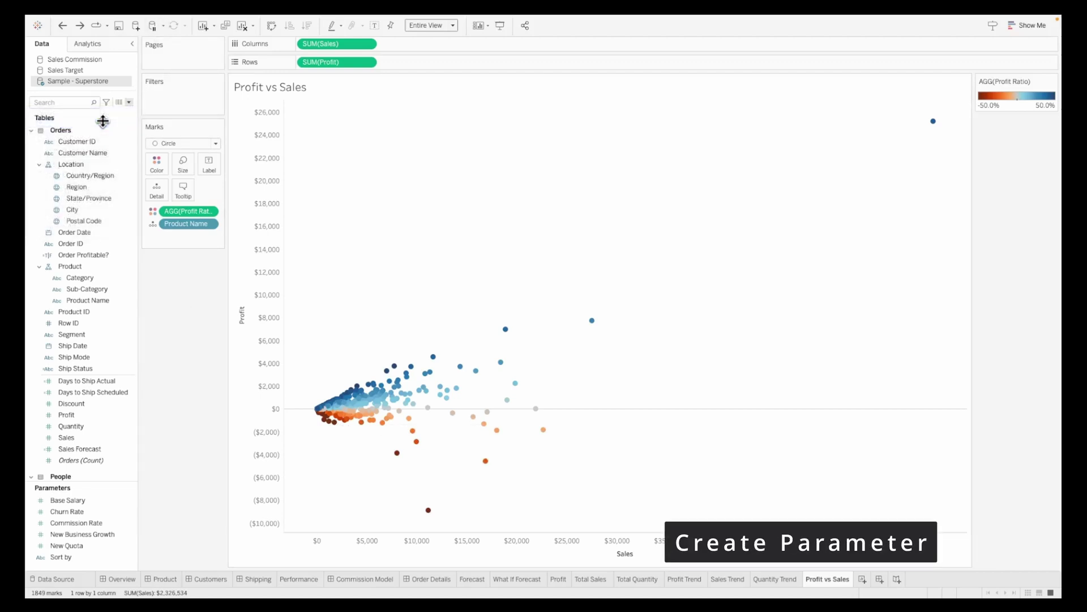
Name the parameter 'Dimension Switch' with String type and a List of allowable values
{"action": "left_click_drag", "start_coordinate": [462, 232], "coordinate": [417, 229]}
{"action": "type", "text": "Dimension Switch"}
{"action": "left_click", "coordinate": [431, 277]}
{"action": "left_click", "coordinate": [433, 315]}
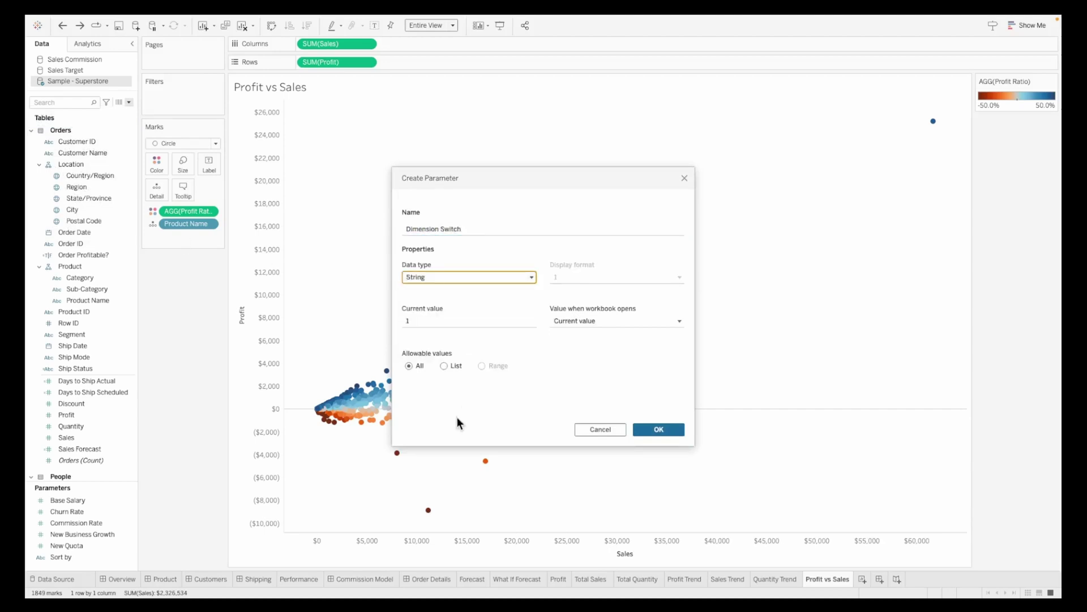
{"action": "left_click", "coordinate": [444, 365]}
Enter Product Name, Region, City, Sub-Category, Ship Mode, Segment and Customer Name, then save
{"action": "left_click", "coordinate": [438, 399]}
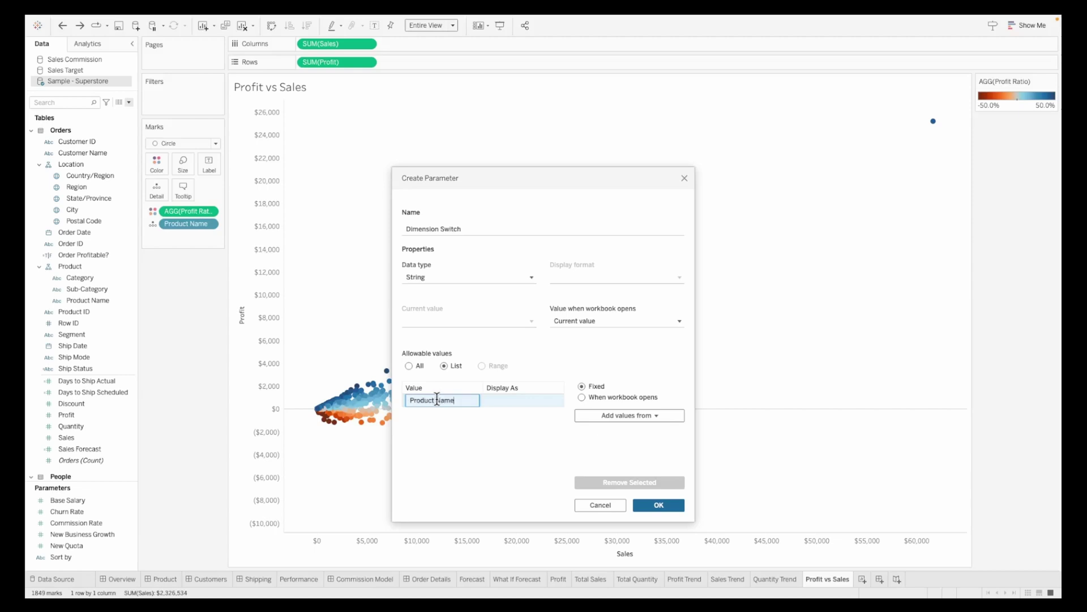
{"action": "key", "text": "Return"}
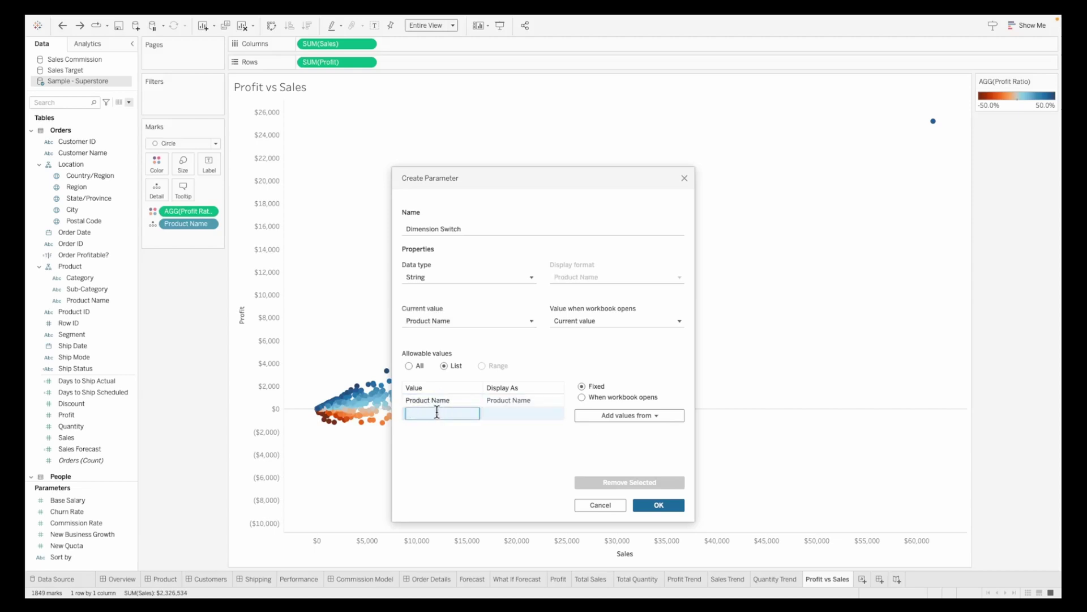
{"action": "key", "text": "Return"}
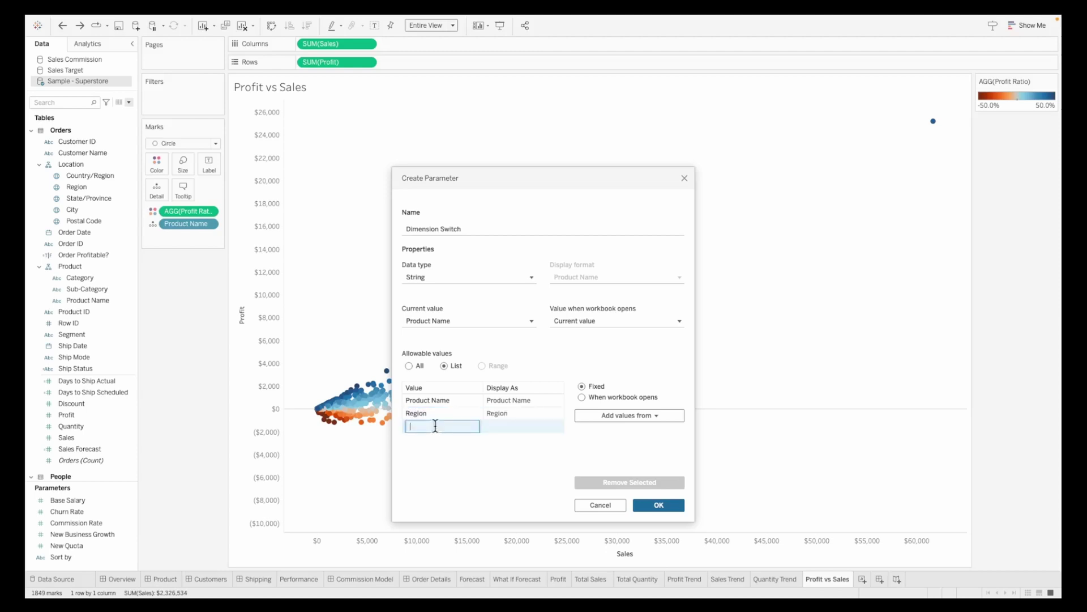
{"action": "type", "text": "City"}
{"action": "key", "text": "Return"}
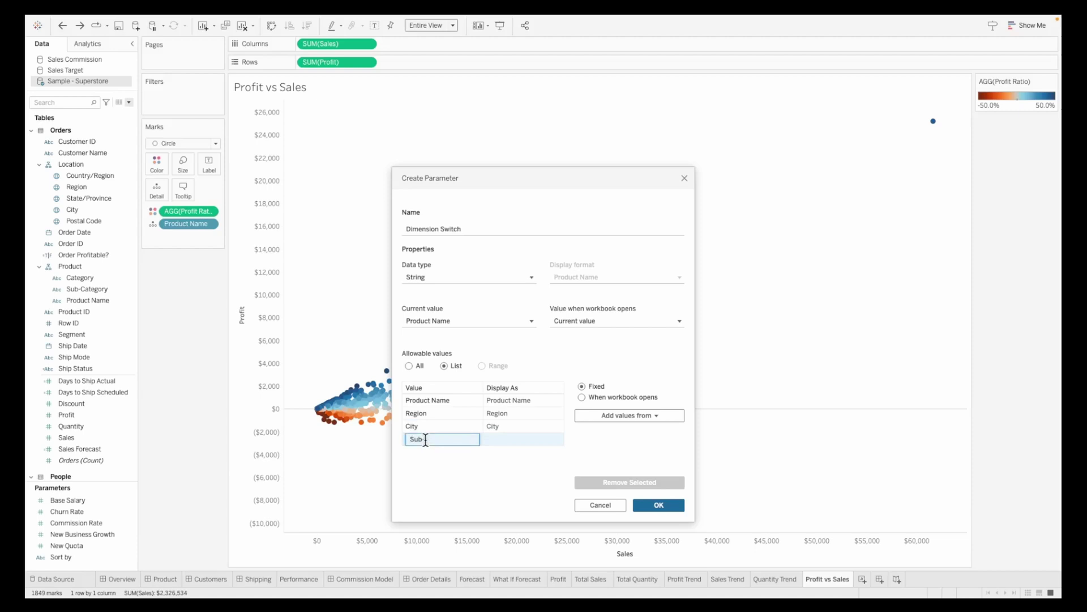
{"action": "type", "text": "Sub-Category"}
{"action": "key", "text": "Return"}
{"action": "type", "text": "Ship Mode"}
{"action": "key", "text": "Return"}
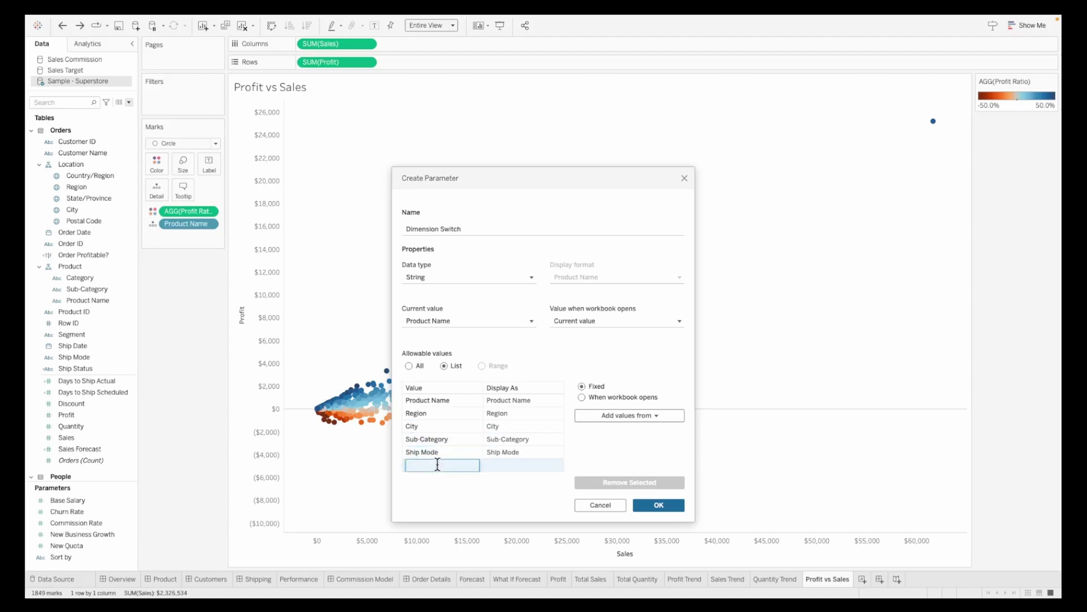
{"action": "type", "text": "Segment"}
{"action": "key", "text": "Return"}
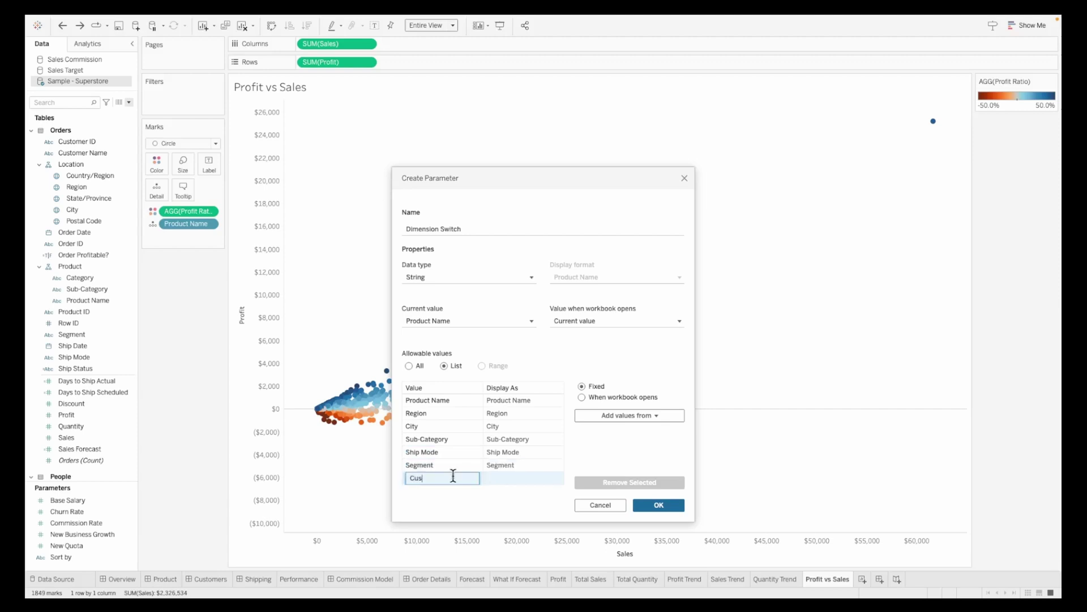
{"action": "type", "text": "Customer Name"}
{"action": "key", "text": "Return"}
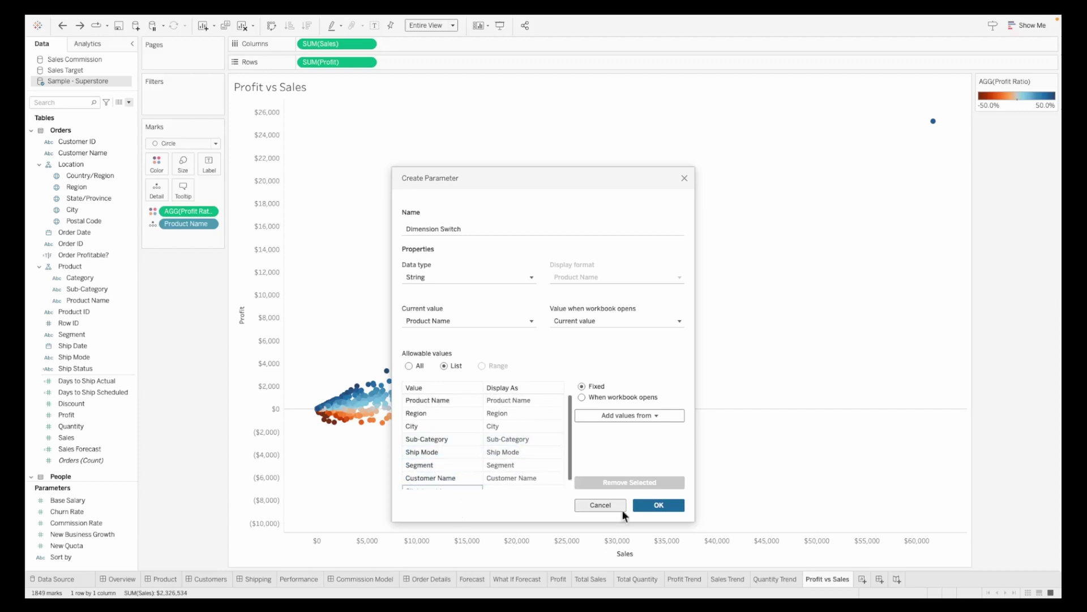
{"action": "left_click", "coordinate": [660, 504]}
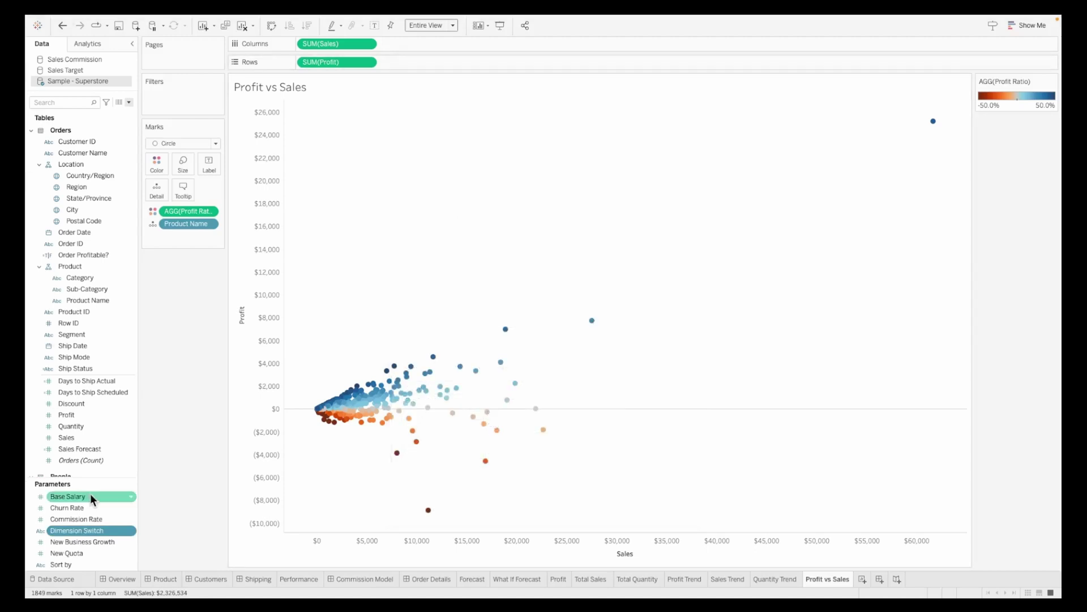
Start a 'Dimension Switch' calculated field: IF [Dimension Switch]="Product Name" THEN [Product Name]
{"action": "left_click", "coordinate": [129, 102]}
{"action": "left_click", "coordinate": [120, 115]}
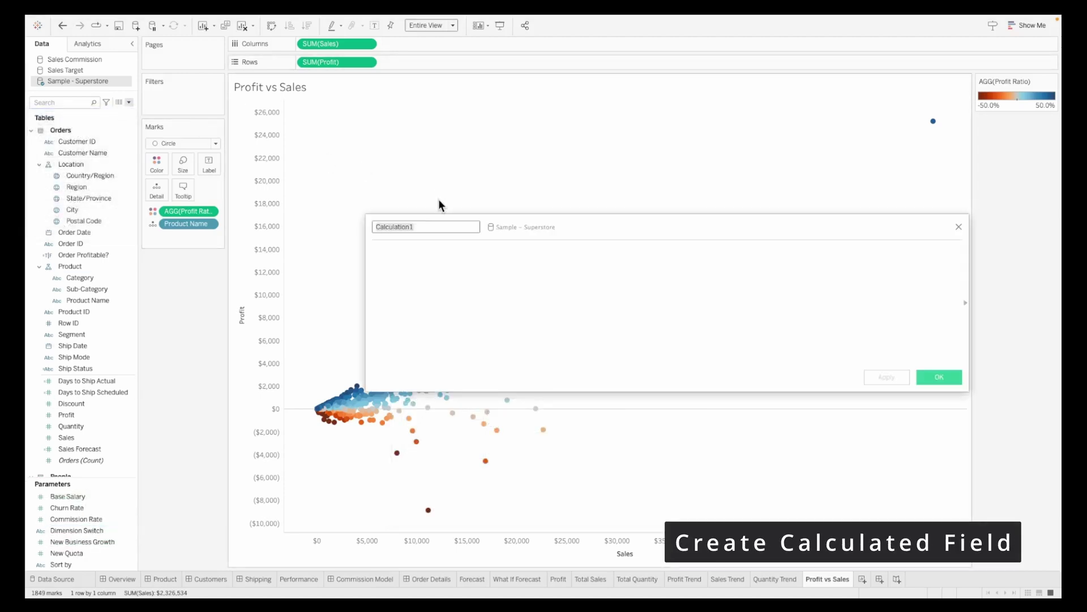
{"action": "type", "text": "Dimension Switch"}
{"action": "key", "text": "Tab"}
{"action": "type", "text": "IF "}
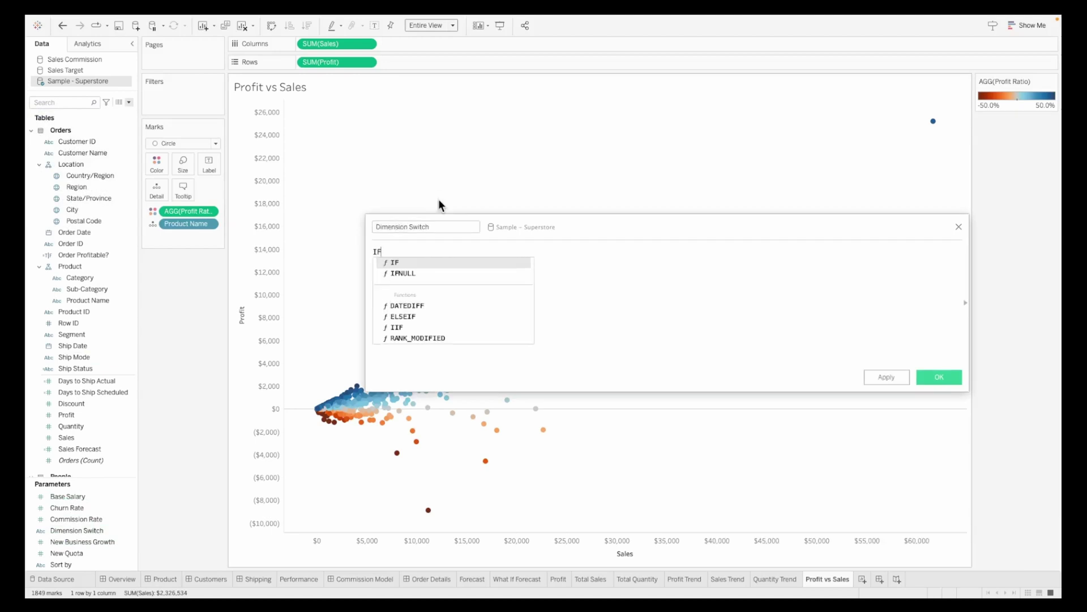
{"action": "type", "text": "[Dim"}
{"action": "key", "text": "Return"}
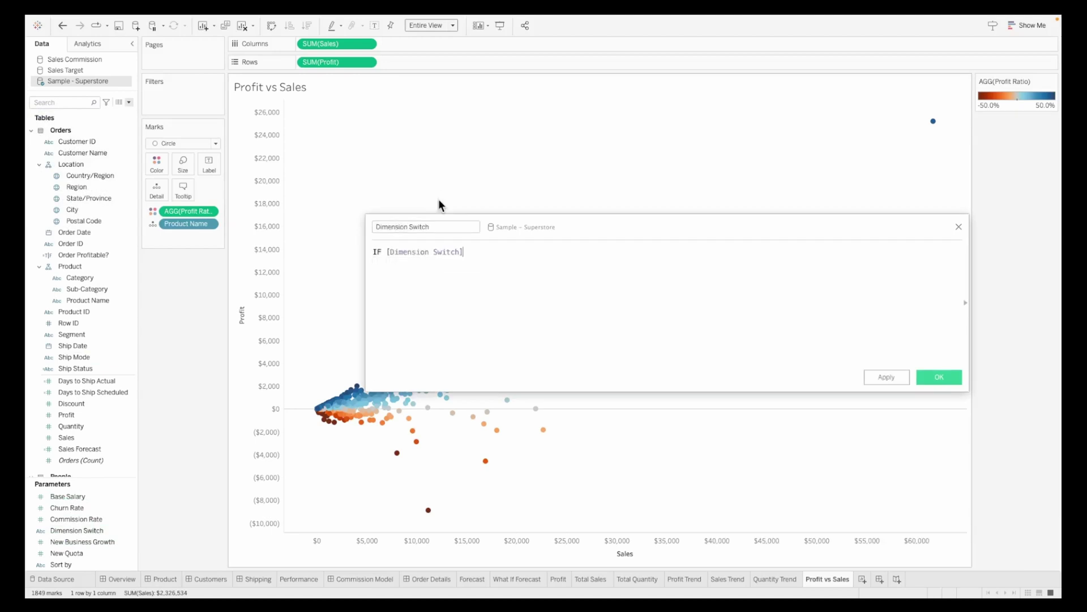
{"action": "type", "text": "=\"Product Name\" THEN "}
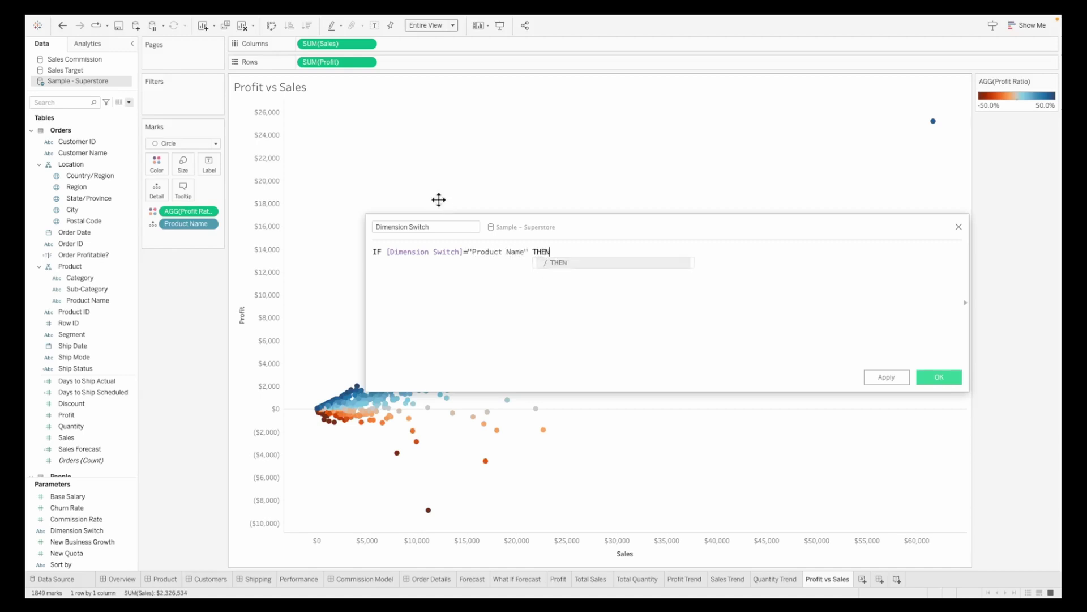
{"action": "type", "text": "[Pro"}
{"action": "key", "text": "Down"}
{"action": "key", "text": "Return"}
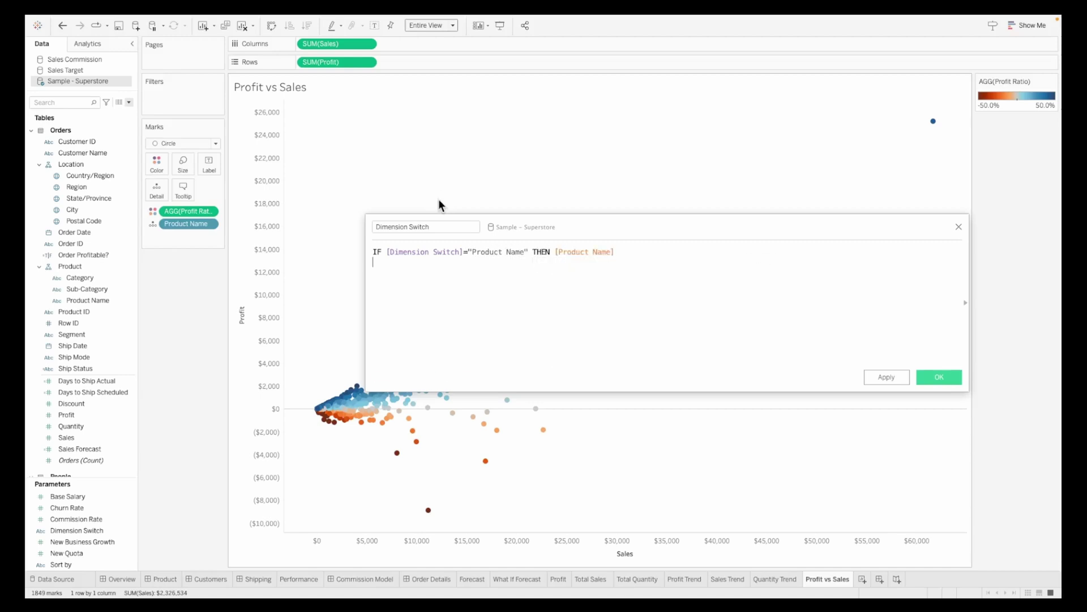
{"action": "key", "text": "Return"}
Add an ELSEIF branch returning [Region] when the parameter equals "Region"
{"action": "type", "text": "ELS"}
{"action": "key", "text": "Down"}
{"action": "key", "text": "Return"}
{"action": "left_click_drag", "start_coordinate": [386, 251], "coordinate": [636, 260]}
{"action": "key", "text": "ctrl+c"}
{"action": "left_click", "coordinate": [450, 273]}
{"action": "key", "text": "ctrl+v"}
{"action": "left_click_drag", "start_coordinate": [489, 262], "coordinate": [340, 260]}
{"action": "type", "text": "Region\" THEN [Reg"}
{"action": "key", "text": "Return"}
Duplicate the Region line and edit the copies into City and Sub-Category branches
{"action": "key", "text": "ctrl+c"}
{"action": "left_click", "coordinate": [602, 286]}
{"action": "key", "text": "Return"}
{"action": "key", "text": "ctrl+v"}
{"action": "key", "text": "Return"}
{"action": "key", "text": "ctrl+v"}
{"action": "key", "text": "Return"}
{"action": "key", "text": "ctrl+v"}
Edit further copied lines into Ship Mode and Segment branches
{"action": "key", "text": "Return"}
{"action": "key", "text": "ctrl+v"}
{"action": "double_click", "coordinate": [498, 272]}
{"action": "type", "text": "City"}
{"action": "double_click", "coordinate": [554, 273]}
{"action": "type", "text": "Ci"}
{"action": "key", "text": "Return"}
{"action": "double_click", "coordinate": [508, 283]}
{"action": "type", "text": "Sub-Category"}
{"action": "double_click", "coordinate": [586, 283]}
{"action": "type", "text": "Sub"}
{"action": "key", "text": "Return"}
{"action": "double_click", "coordinate": [502, 293]}
{"action": "type", "text": "Ship Mode"}
{"action": "double_click", "coordinate": [574, 292]}
{"action": "type", "text": "Ship"}
{"action": "key", "text": "Down"}
{"action": "key", "text": "Return"}
{"action": "double_click", "coordinate": [498, 303]}
{"action": "type", "text": "Segment"}
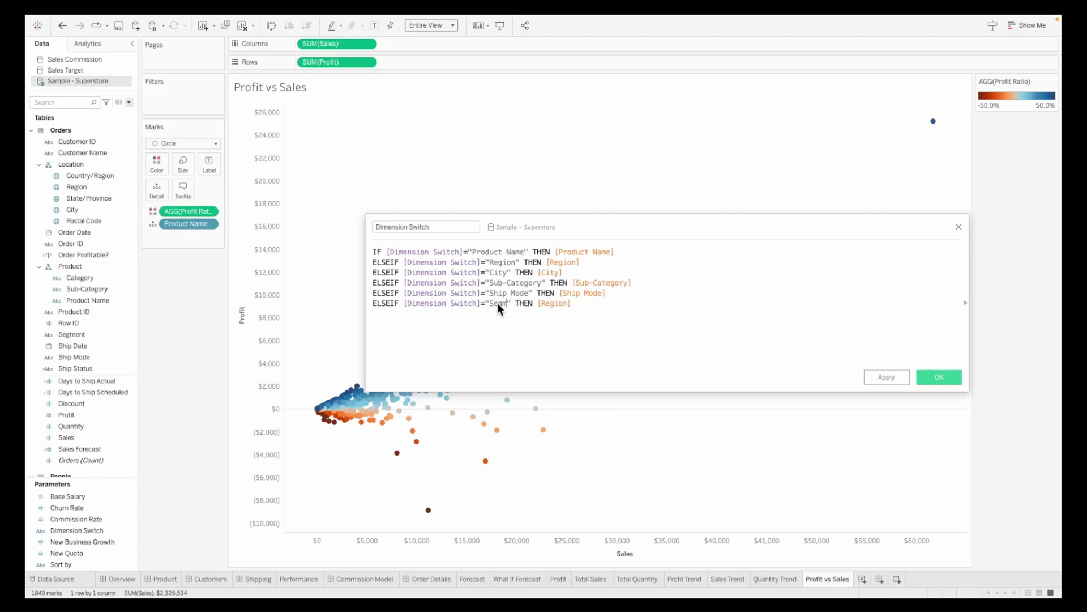
{"action": "double_click", "coordinate": [564, 304]}
{"action": "type", "text": "Seg"}
Finish with ELSE [Customer Name] and END, then save the calculation
{"action": "key", "text": "Return"}
{"action": "key", "text": "Return"}
{"action": "type", "text": "ELSE custom"}
{"action": "key", "text": "Down"}
{"action": "key", "text": "Return"}
{"action": "key", "text": "Return"}
{"action": "type", "text": "END"}
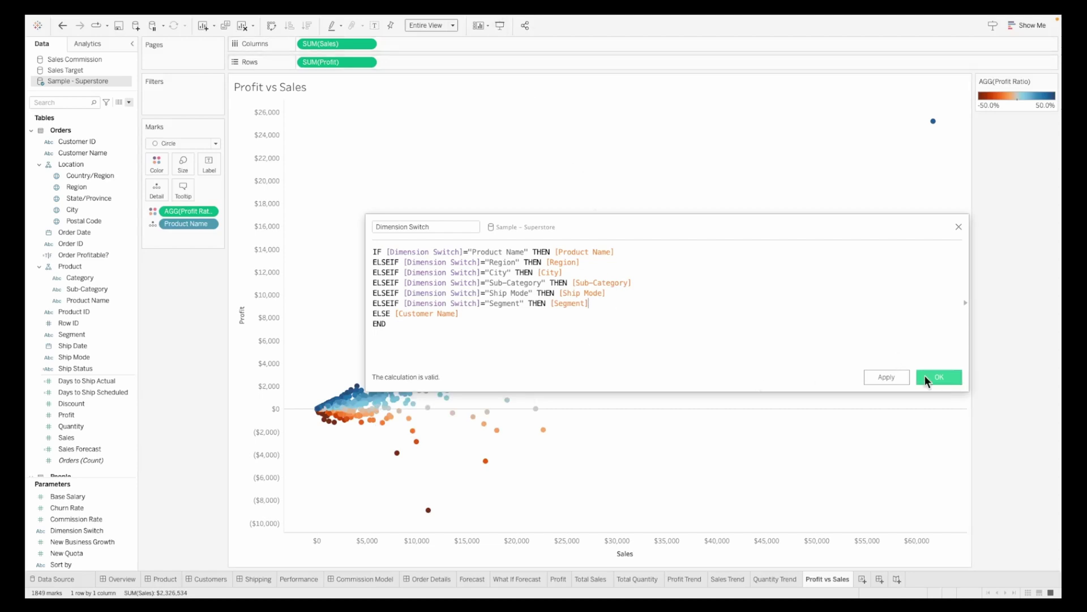
{"action": "left_click", "coordinate": [926, 379]}
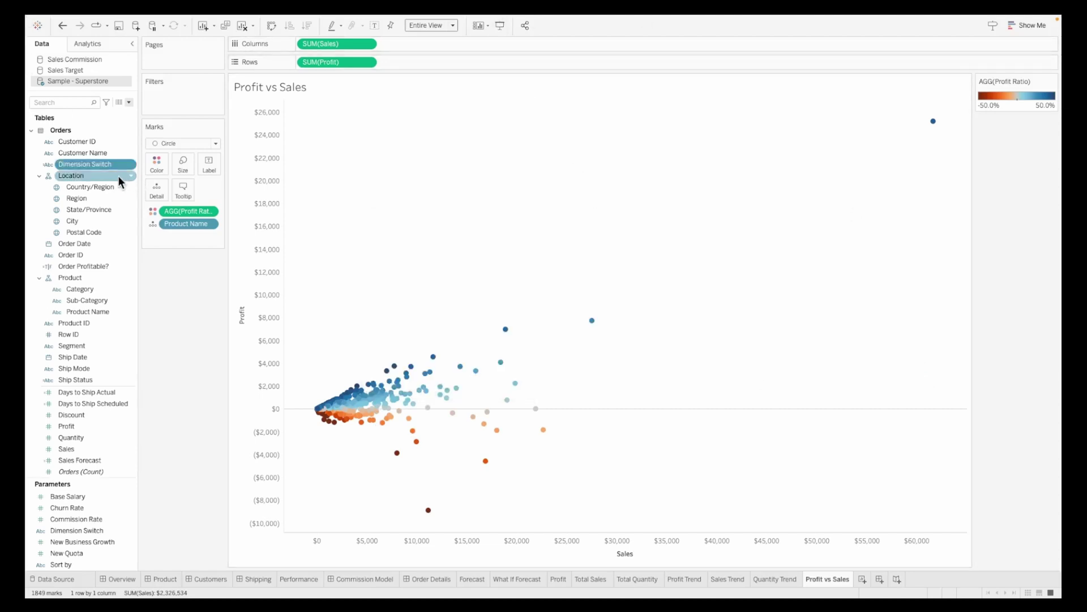
Put Dimension Switch on Detail of the Profit vs Sales scatter and show its parameter control
{"action": "left_click_drag", "start_coordinate": [94, 165], "coordinate": [190, 227]}
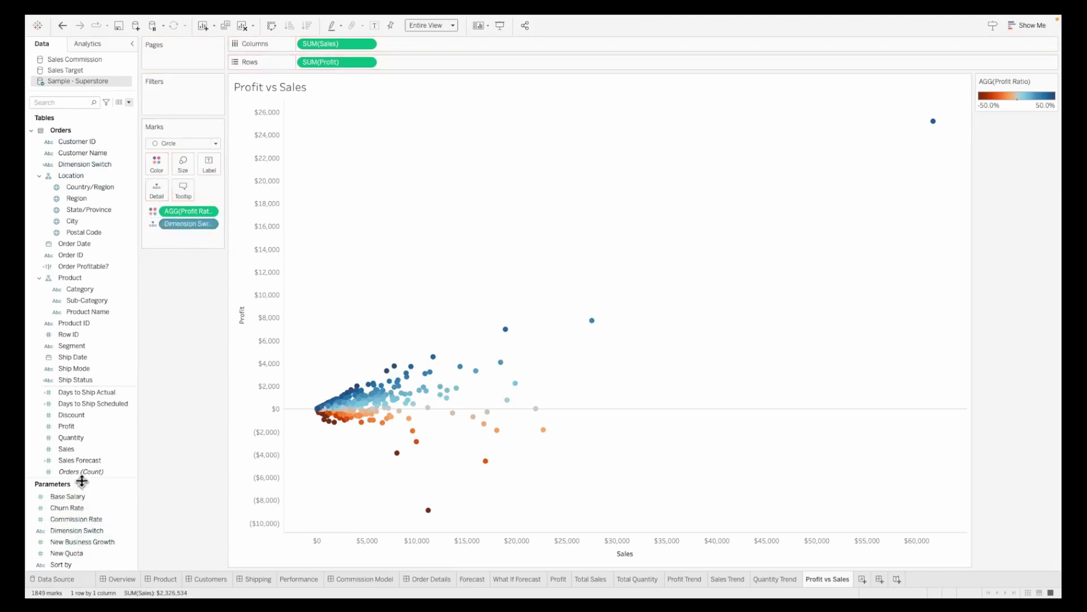
{"action": "scroll", "coordinate": [92, 431], "scroll_direction": "down", "scroll_amount": 5}
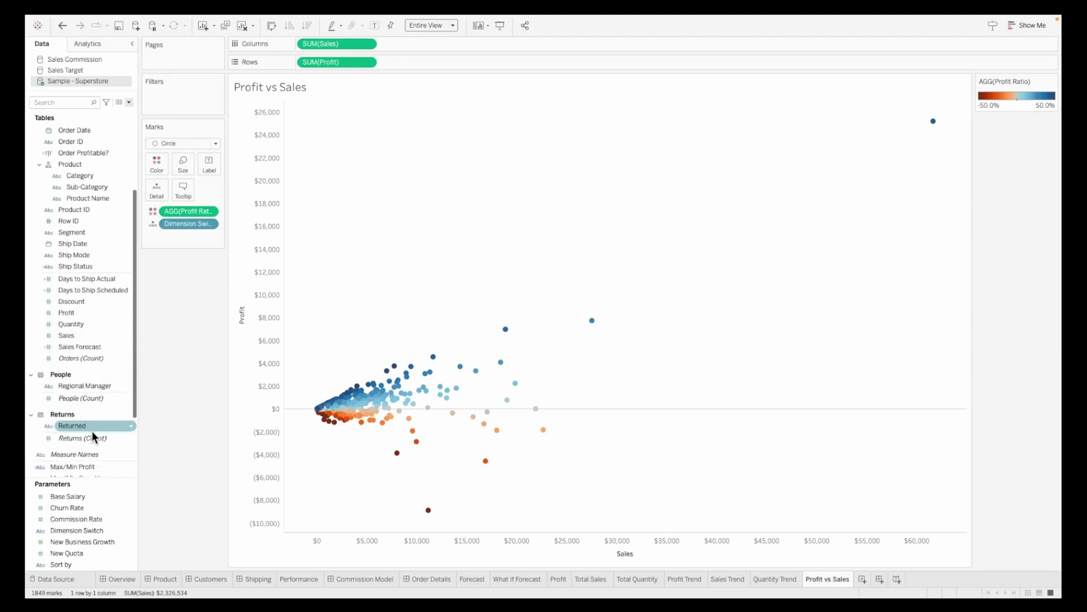
{"action": "right_click", "coordinate": [86, 531]}
{"action": "left_click", "coordinate": [132, 349]}
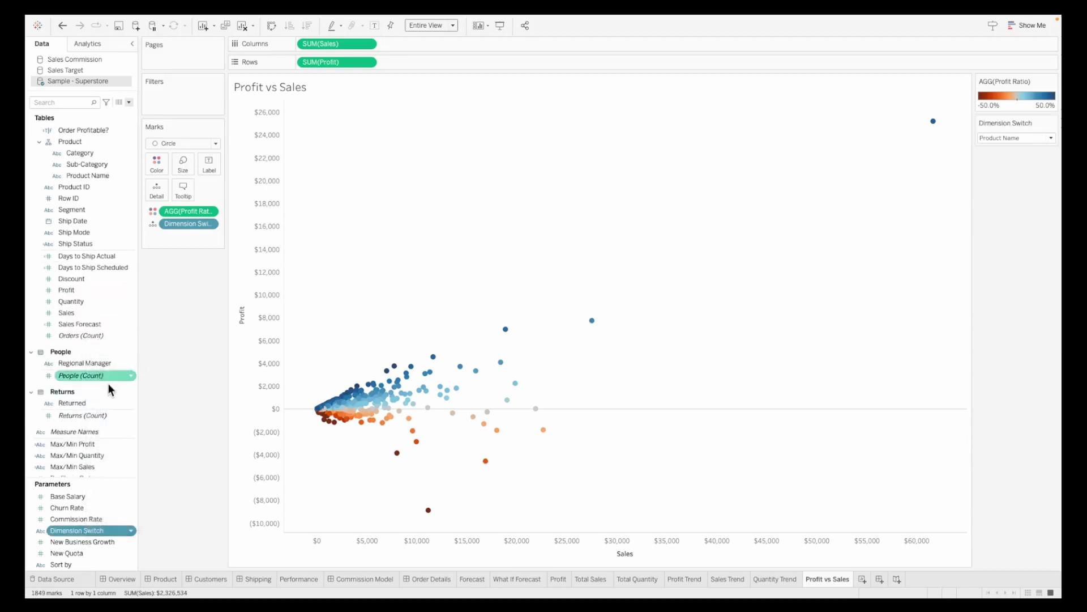
Test the parameter with Region, City and Customer Name, then return it to Product Name
{"action": "left_click", "coordinate": [1037, 138]}
{"action": "left_click", "coordinate": [1015, 158]}
{"action": "left_click", "coordinate": [1001, 139]}
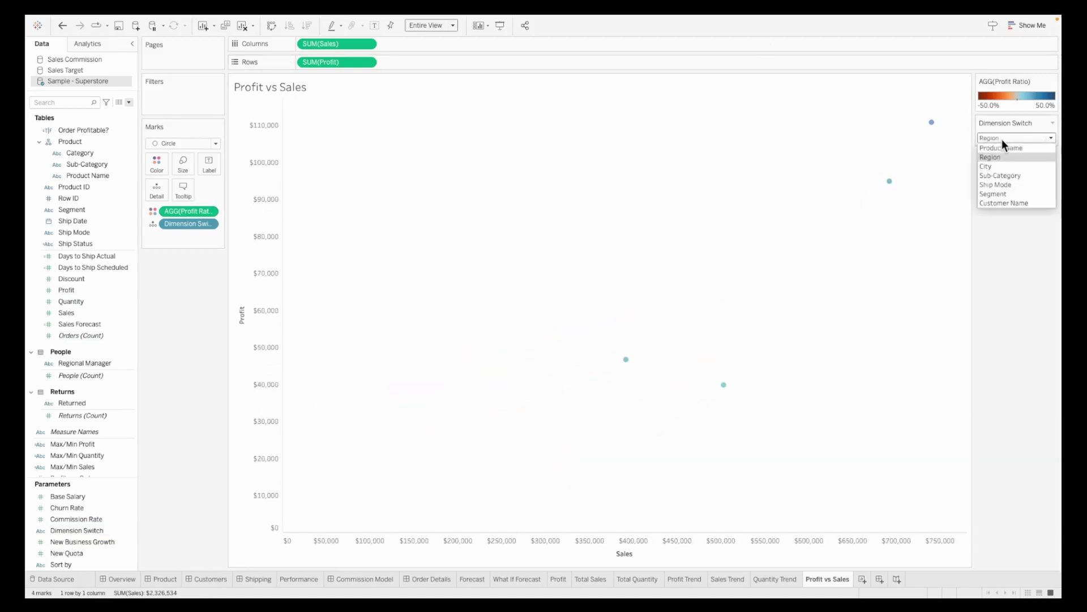
{"action": "left_click", "coordinate": [1001, 167]}
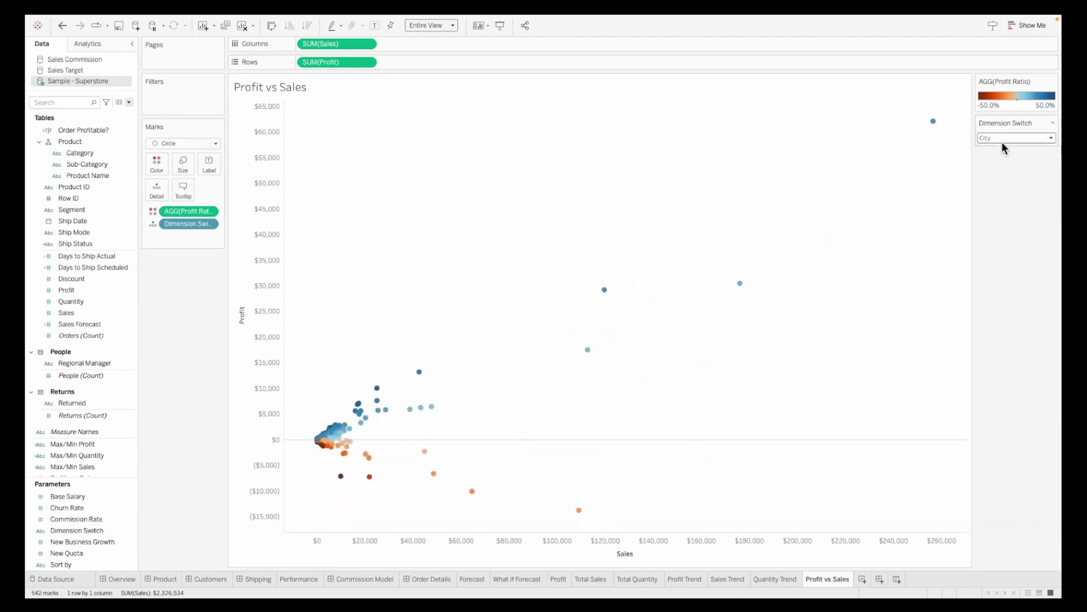
{"action": "left_click", "coordinate": [1002, 140]}
{"action": "left_click", "coordinate": [1001, 198]}
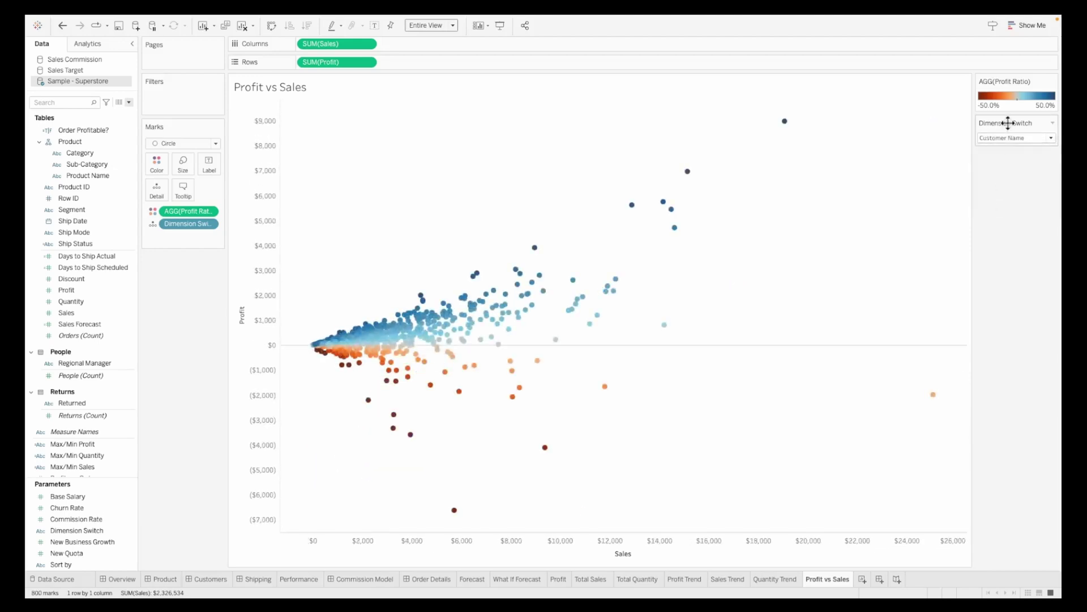
{"action": "left_click", "coordinate": [1003, 138]}
{"action": "left_click", "coordinate": [994, 185]}
Create a new dashboard sized from Generic Desktop with the height changed to 800 (1366 x 800)
{"action": "left_click", "coordinate": [879, 580]}
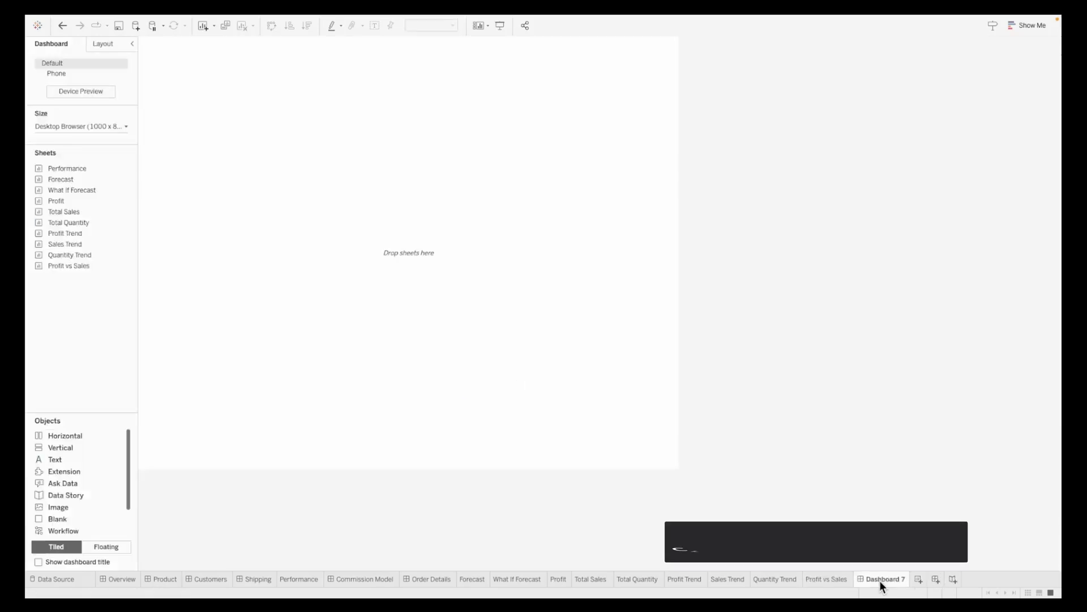
{"action": "left_click", "coordinate": [104, 126]}
{"action": "left_click", "coordinate": [94, 159]}
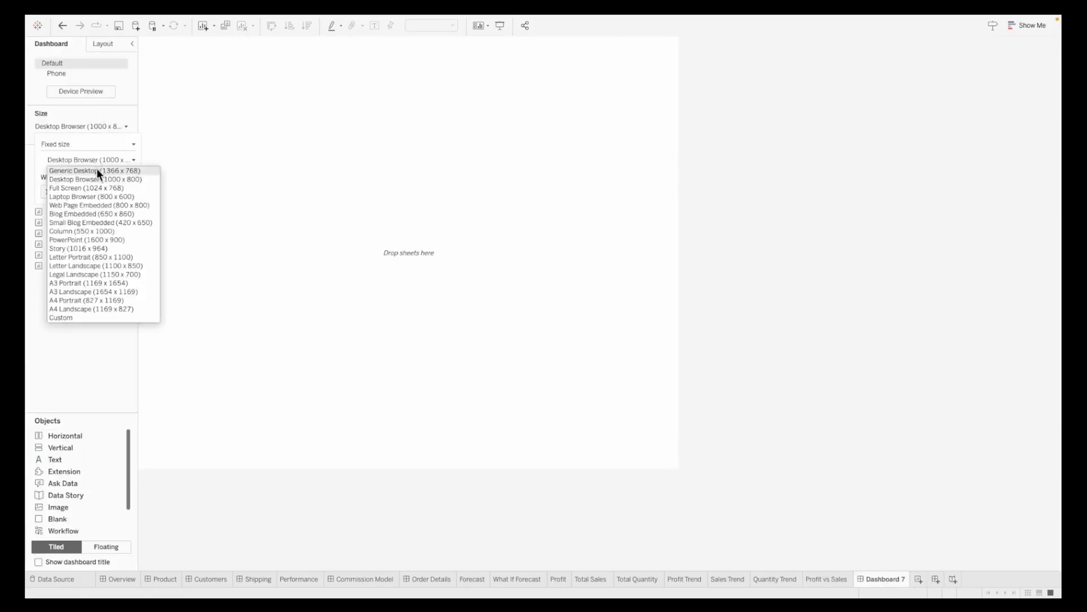
{"action": "left_click", "coordinate": [97, 171]}
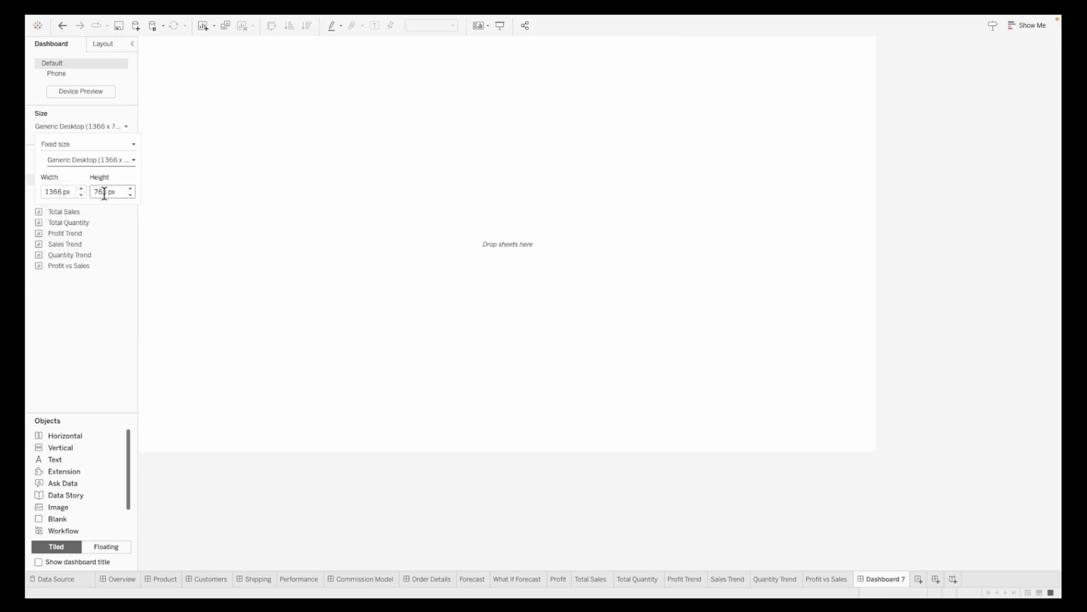
{"action": "left_click", "coordinate": [105, 192]}
{"action": "type", "text": "800"}
{"action": "key", "text": "Return"}
{"action": "left_click", "coordinate": [1018, 230]}
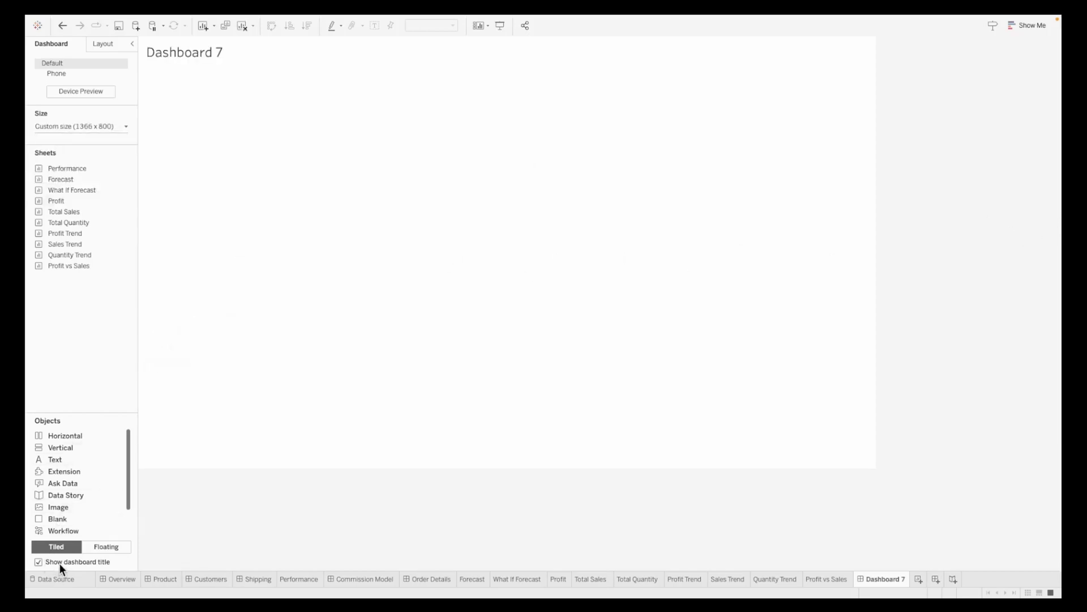
Retitle the dashboard 'BUSINESS DASHBOARD' in Tableau Bold 26, centred and white
{"action": "double_click", "coordinate": [189, 49]}
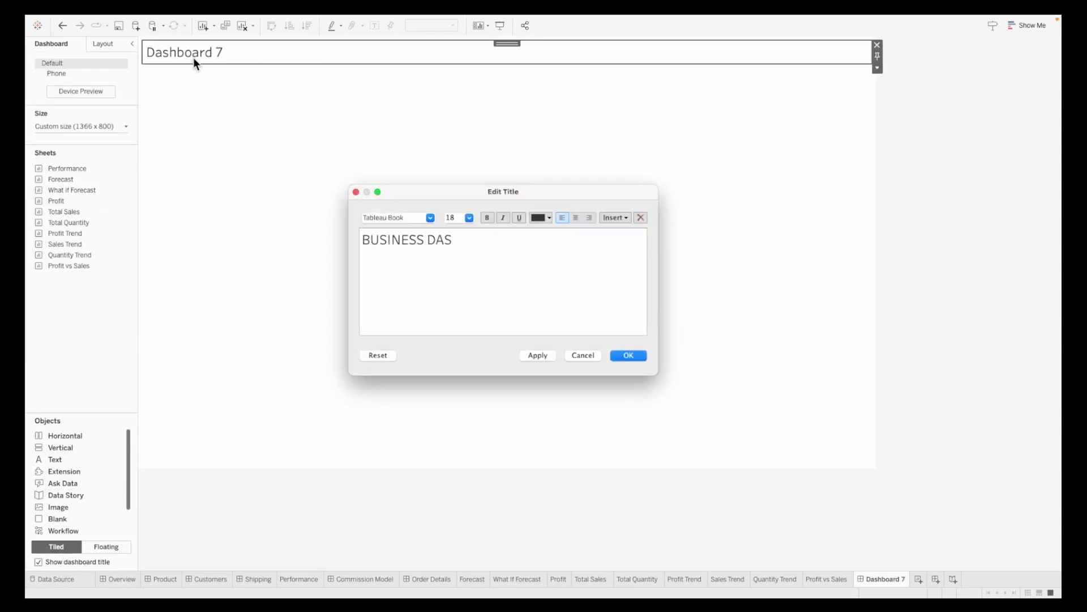
{"action": "type", "text": "BUSINESS DASHBOARD"}
{"action": "key", "text": "super+a"}
{"action": "left_click", "coordinate": [430, 217]}
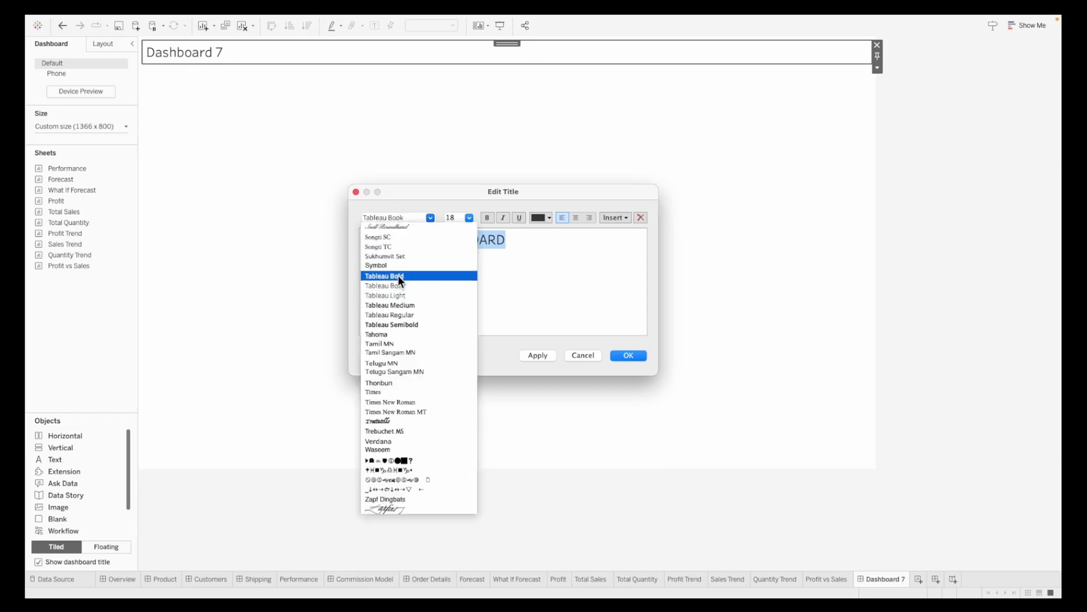
{"action": "left_click", "coordinate": [398, 277]}
{"action": "left_click", "coordinate": [469, 218]}
{"action": "left_click", "coordinate": [460, 270]}
{"action": "left_click", "coordinate": [575, 217]}
{"action": "left_click", "coordinate": [541, 217]}
{"action": "left_click", "coordinate": [545, 229]}
{"action": "left_click", "coordinate": [626, 355]}
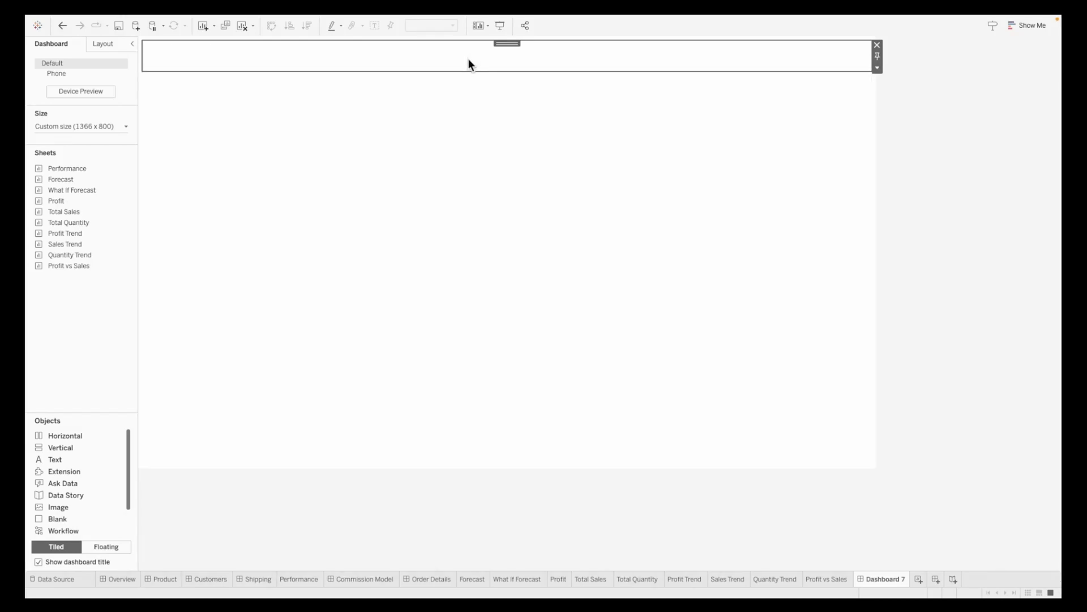
Give the title a black background, the body container light grey, the outer container a black border, and add a blank object
{"action": "left_click", "coordinate": [103, 45]}
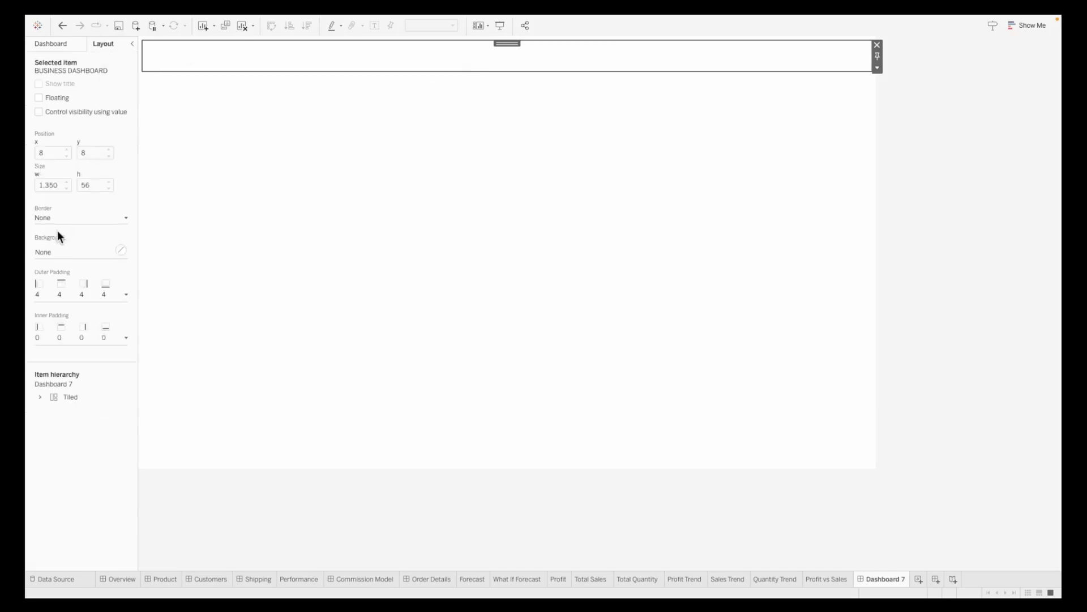
{"action": "left_click", "coordinate": [55, 251]}
{"action": "left_click", "coordinate": [46, 287]}
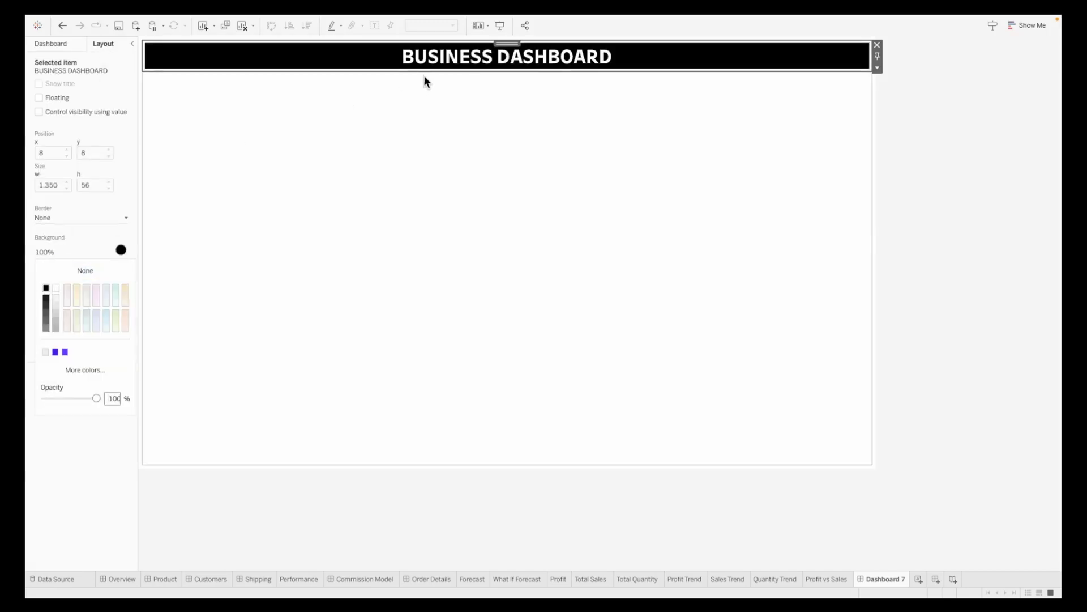
{"action": "left_click", "coordinate": [65, 250]}
{"action": "left_click", "coordinate": [64, 250]}
{"action": "left_click", "coordinate": [55, 306]}
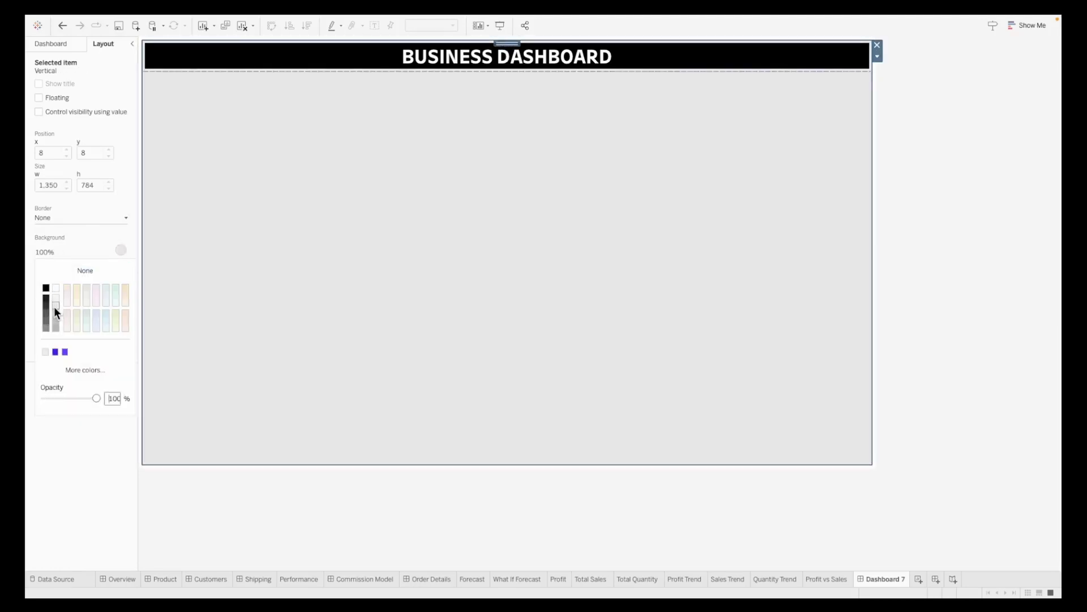
{"action": "left_click", "coordinate": [49, 243]}
{"action": "left_click", "coordinate": [64, 253]}
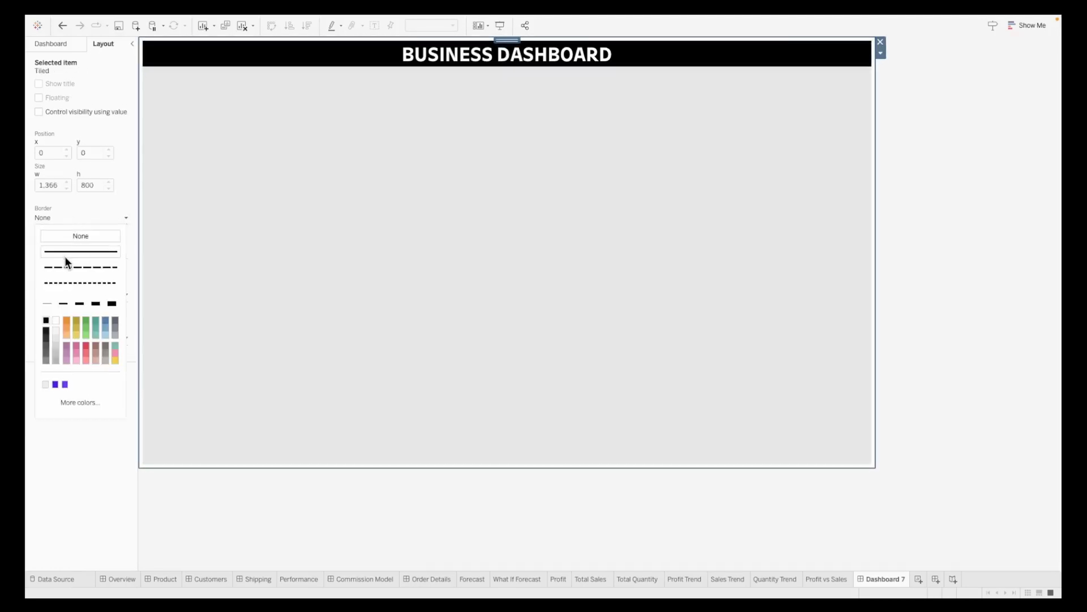
{"action": "left_click", "coordinate": [108, 303]}
{"action": "left_click_drag", "start_coordinate": [52, 519], "coordinate": [589, 300]}
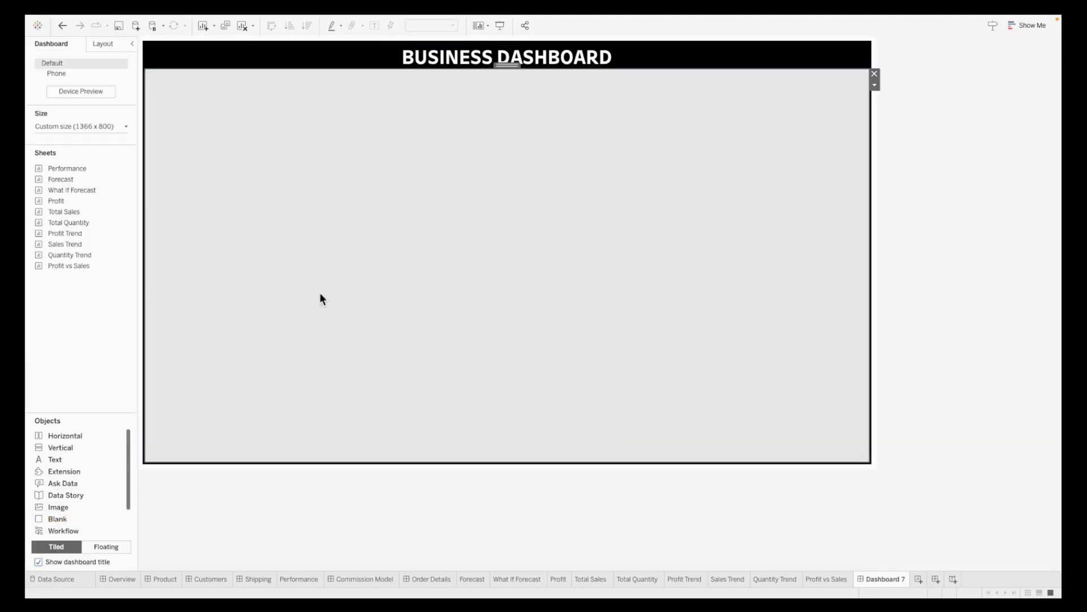
Add a vertical container and place the Profit vs Sales scatter on the dashboard's right side
{"action": "left_click_drag", "start_coordinate": [54, 445], "coordinate": [210, 310]}
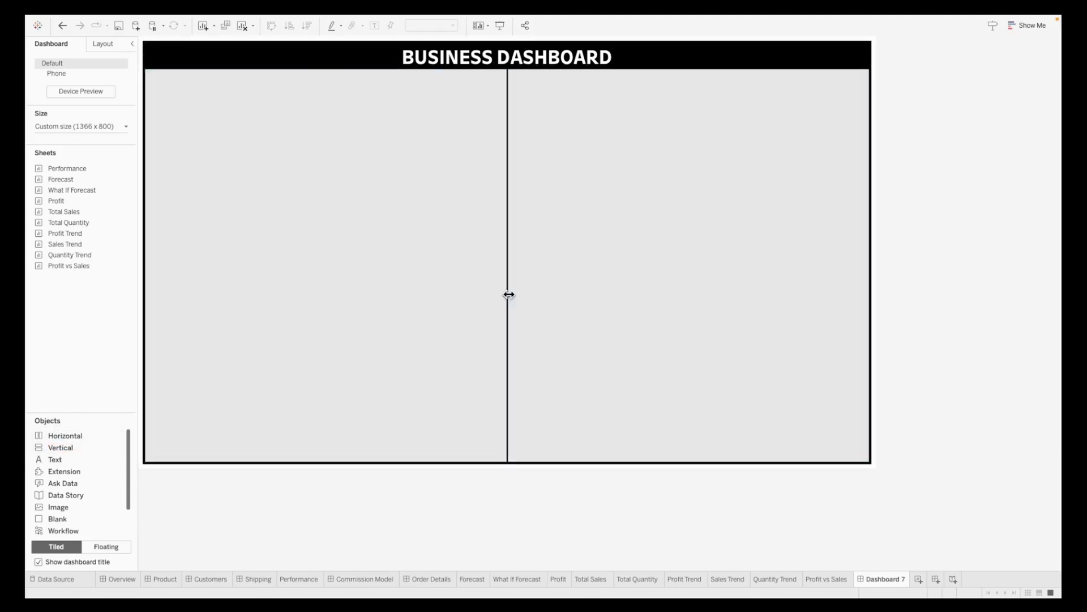
{"action": "left_click_drag", "start_coordinate": [507, 294], "coordinate": [347, 294]}
{"action": "mouse_move", "coordinate": [75, 266]}
{"action": "left_click_drag", "start_coordinate": [76, 264], "coordinate": [759, 264]}
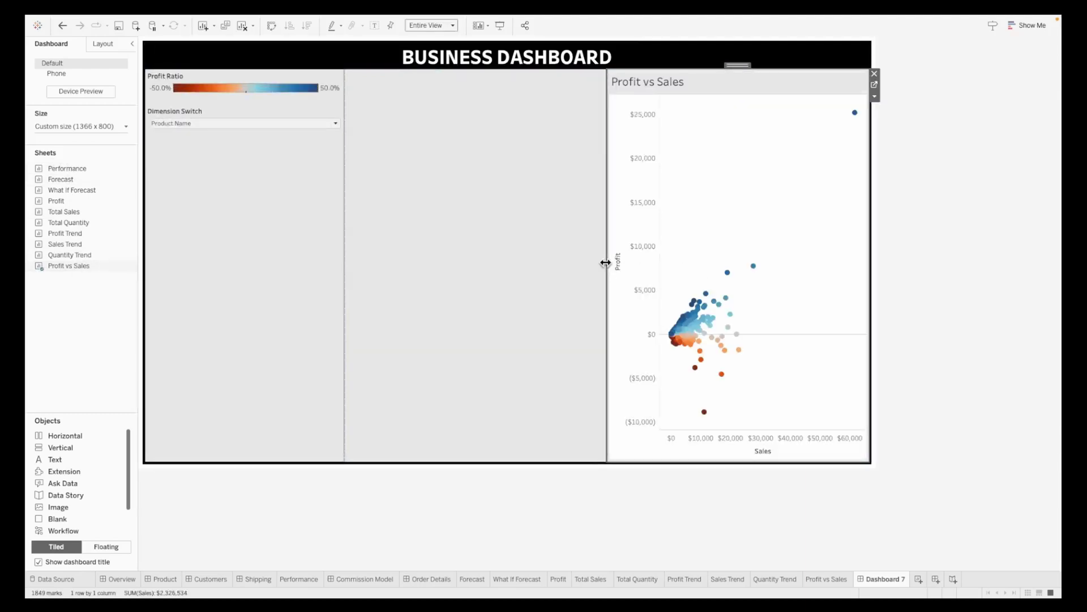
{"action": "left_click_drag", "start_coordinate": [606, 261], "coordinate": [429, 260]}
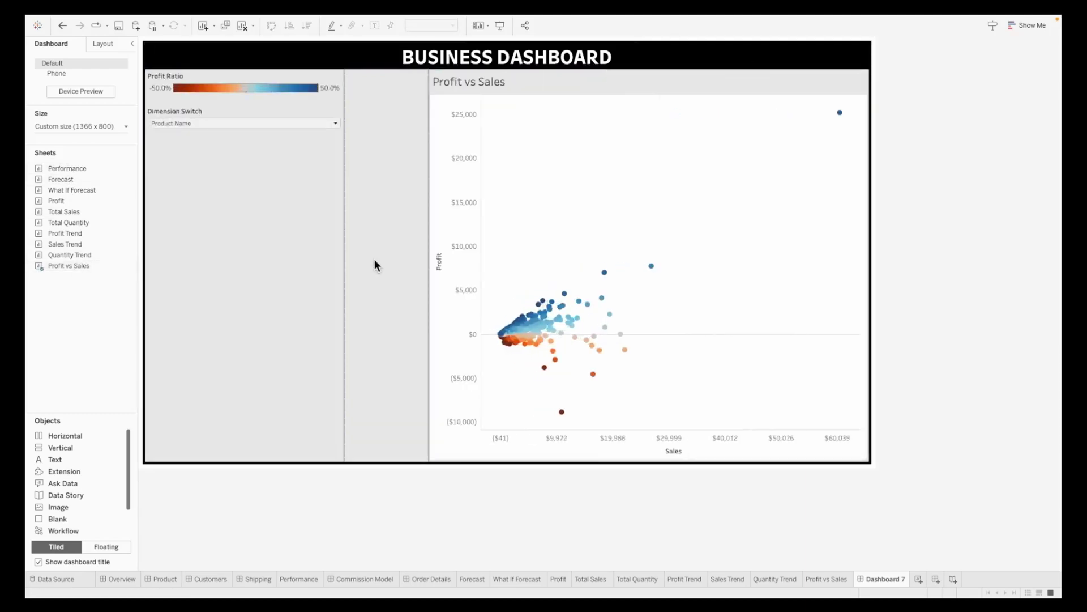
Float Dimension Switch at the chart's top right and the Profit Ratio legend at bottom right, widening the chart
{"action": "left_click_drag", "start_coordinate": [202, 111], "coordinate": [796, 121]}
{"action": "left_click", "coordinate": [211, 81]}
{"action": "left_click_drag", "start_coordinate": [243, 66], "coordinate": [825, 380]}
{"action": "left_click_drag", "start_coordinate": [429, 155], "coordinate": [367, 158]}
Add a widened empty vertical container as the left column
{"action": "left_click_drag", "start_coordinate": [61, 447], "coordinate": [186, 308]}
{"action": "left_click_drag", "start_coordinate": [258, 262], "coordinate": [361, 263]}
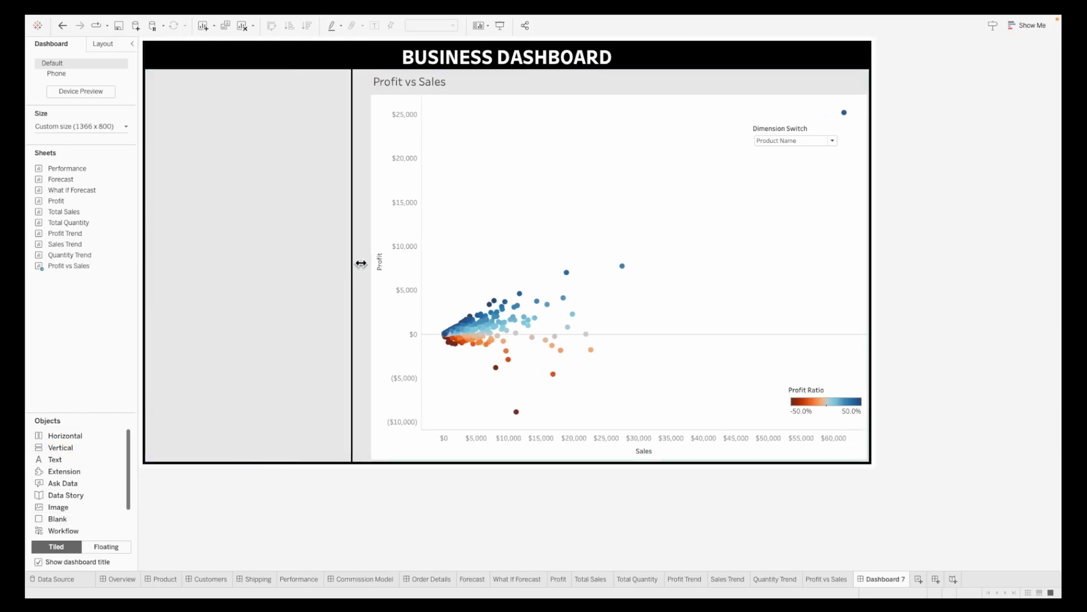
{"action": "left_click", "coordinate": [287, 261]}
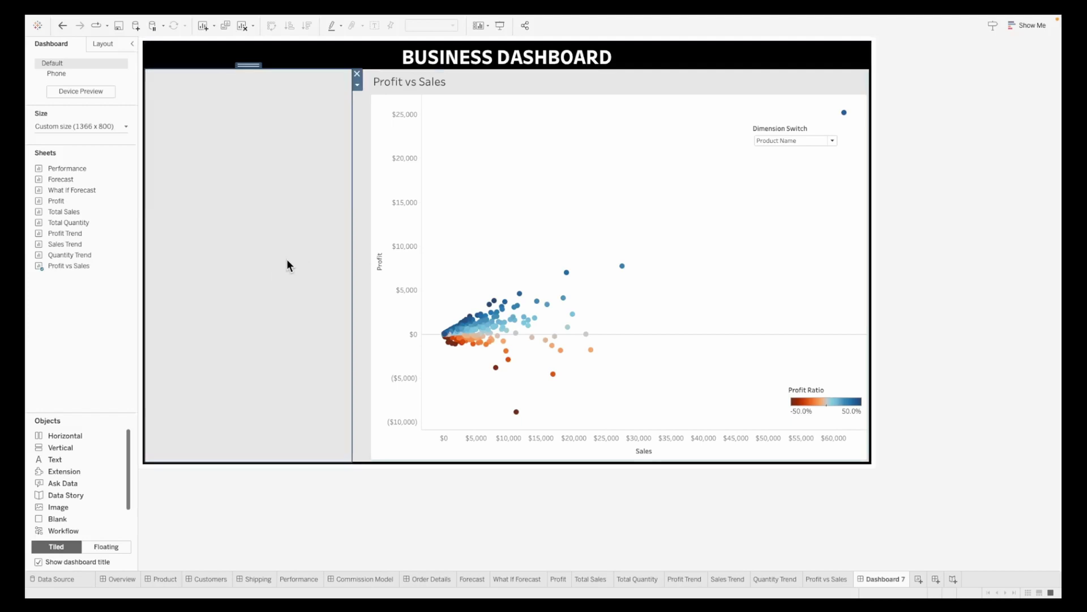
Place the Profit tile in the left column with Total Sales below it
{"action": "mouse_move", "coordinate": [59, 201]}
{"action": "left_click_drag", "start_coordinate": [59, 202], "coordinate": [237, 184]}
{"action": "mouse_move", "coordinate": [71, 191]}
{"action": "left_click_drag", "start_coordinate": [65, 212], "coordinate": [292, 428]}
Add a horizontal container and put the Profit Trend chart beside the Profit tile
{"action": "left_click_drag", "start_coordinate": [51, 435], "coordinate": [243, 192]}
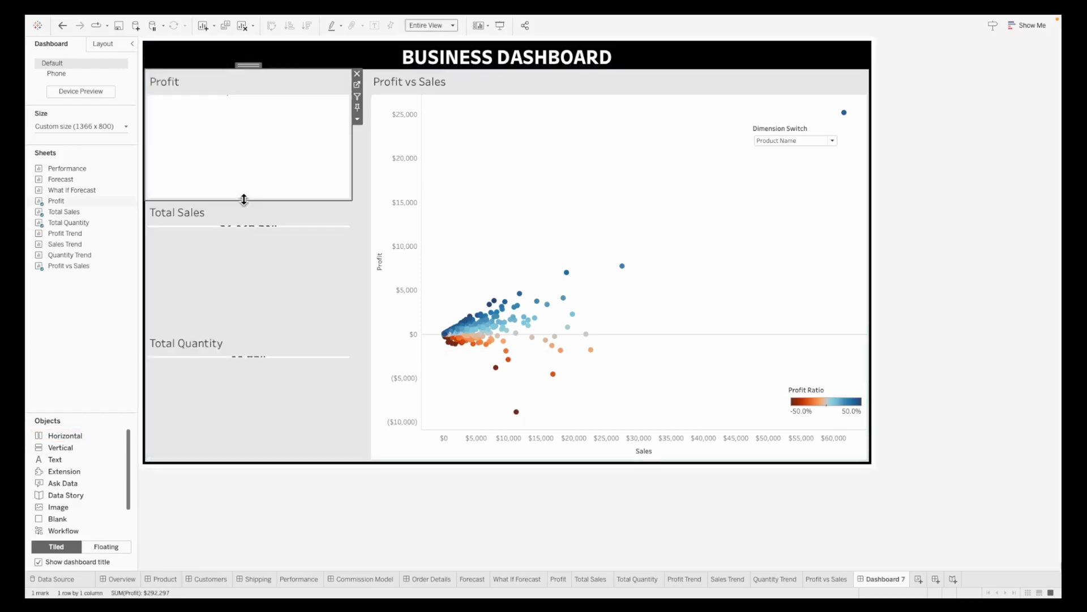
{"action": "left_click", "coordinate": [254, 66]}
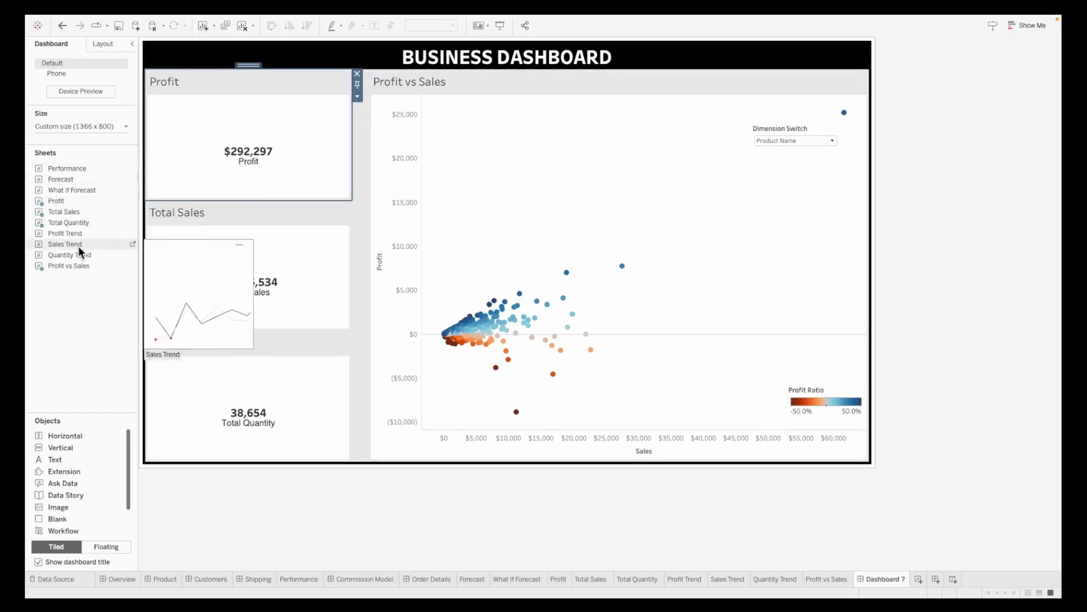
{"action": "left_click_drag", "start_coordinate": [307, 170], "coordinate": [309, 170]}
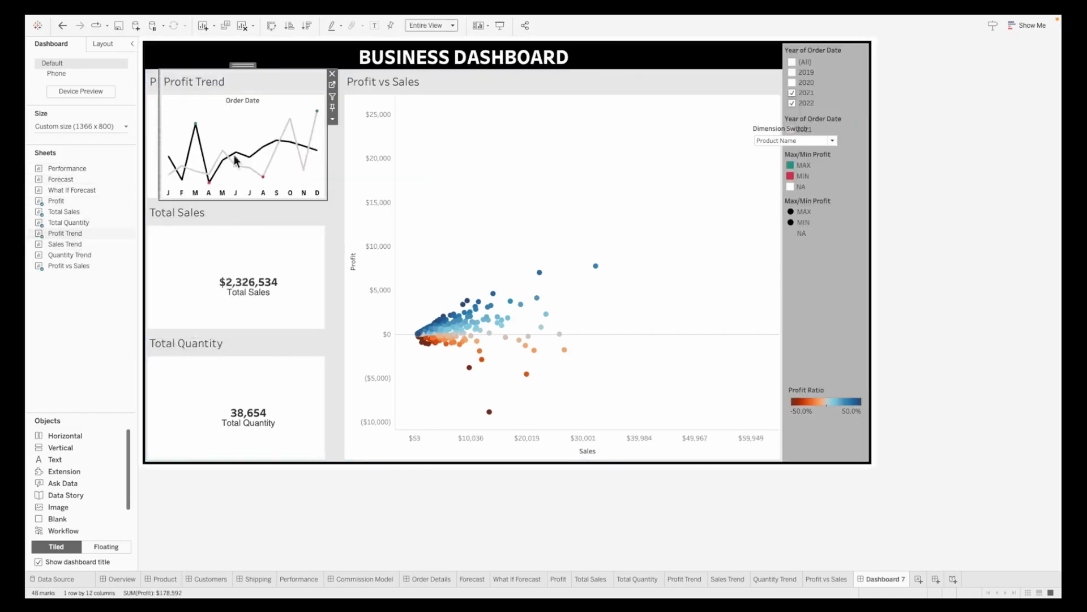
{"action": "left_click_drag", "start_coordinate": [210, 150], "coordinate": [210, 151]}
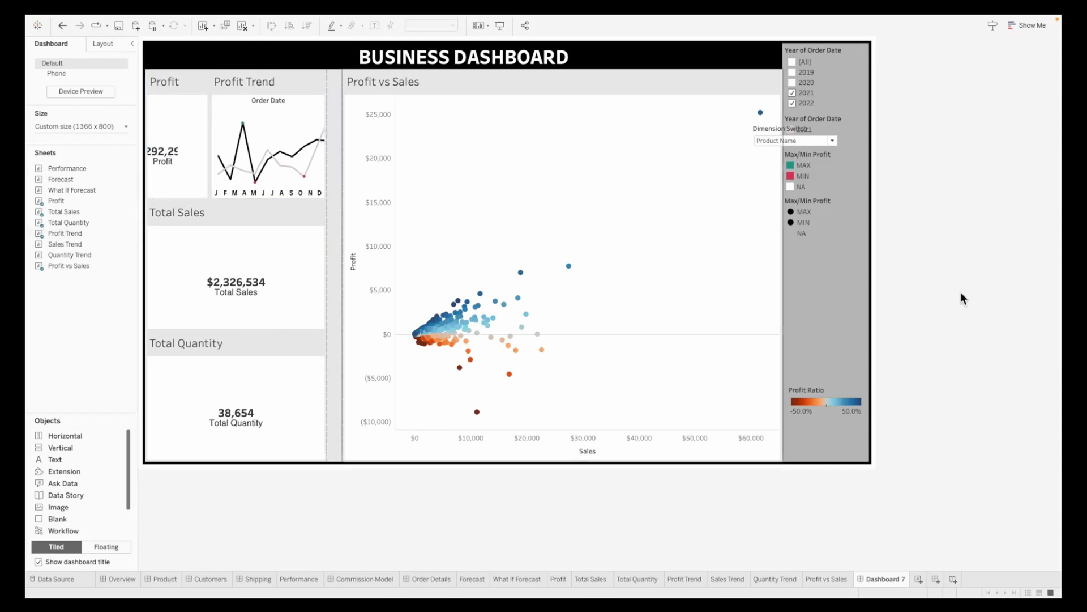
Hide the Profit Trend title and delete the legend container on the right
{"action": "right_click", "coordinate": [172, 81]}
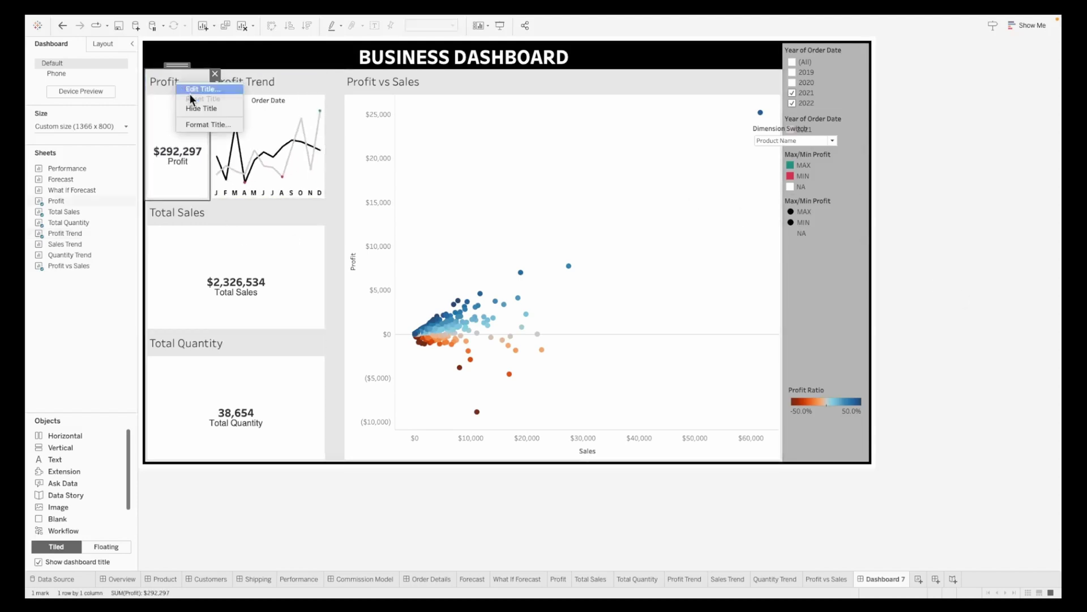
{"action": "right_click", "coordinate": [244, 80]}
{"action": "left_click", "coordinate": [269, 111]}
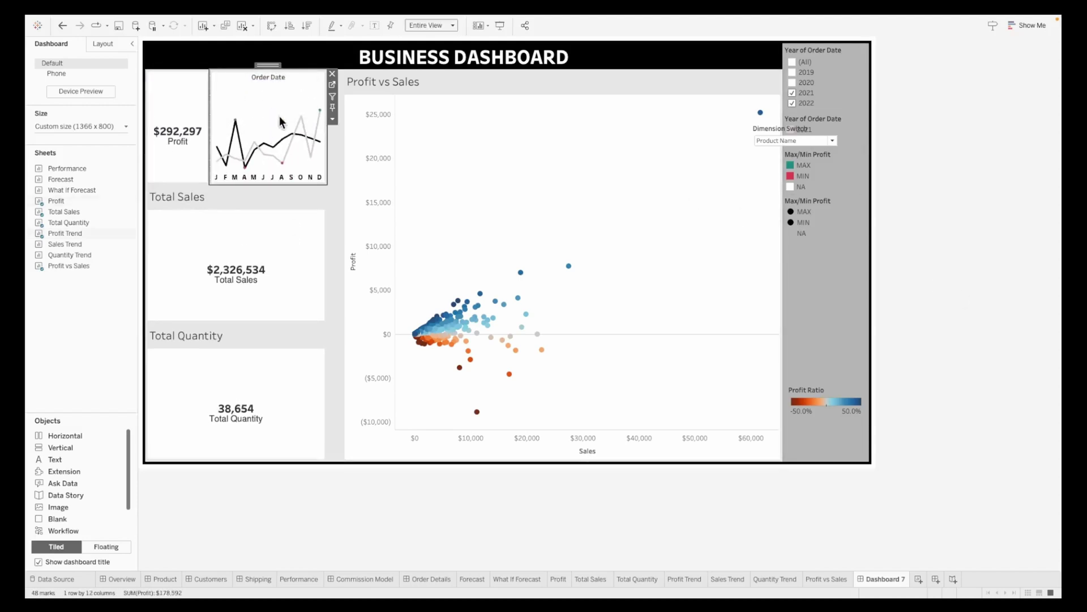
{"action": "left_click", "coordinate": [834, 297]}
{"action": "left_click", "coordinate": [875, 47]}
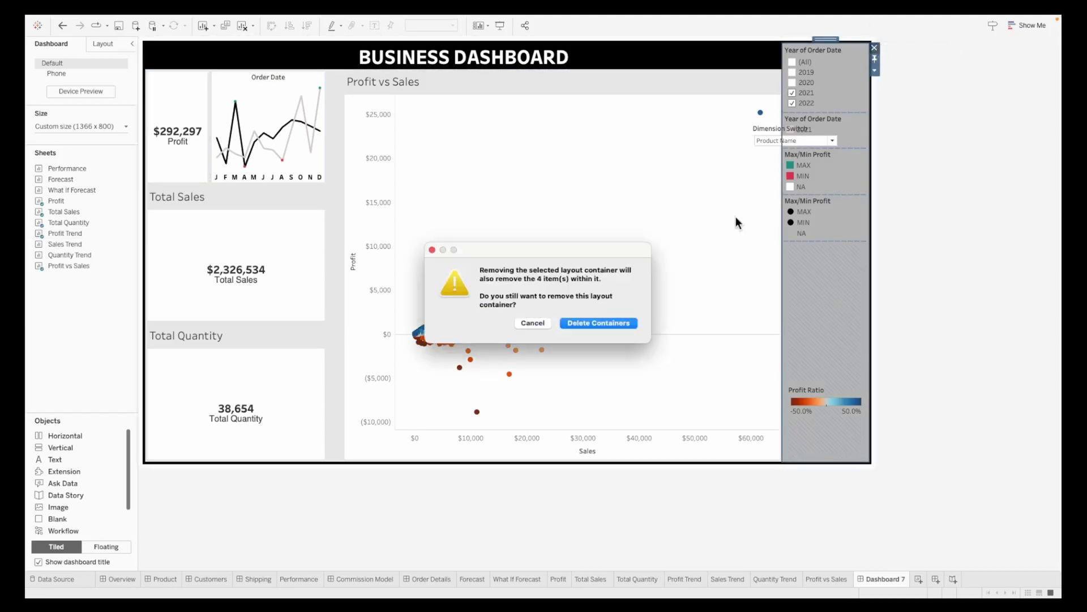
{"action": "left_click", "coordinate": [619, 323]}
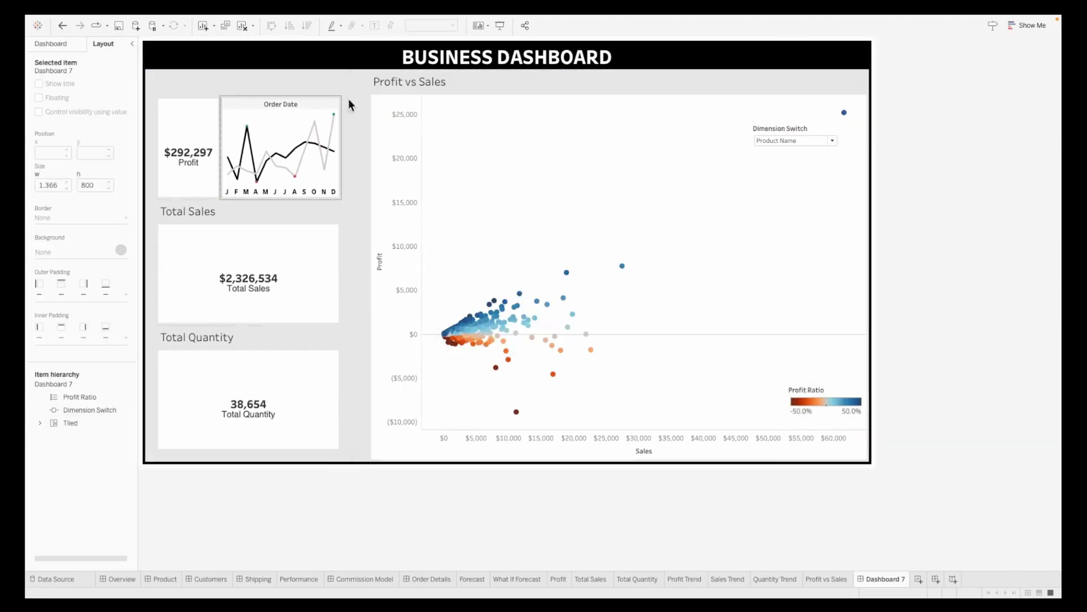
Hide Profit Trend's Order Date label and give the Profit-and-trend box 20 outer padding
{"action": "right_click", "coordinate": [270, 101]}
{"action": "left_click", "coordinate": [290, 142]}
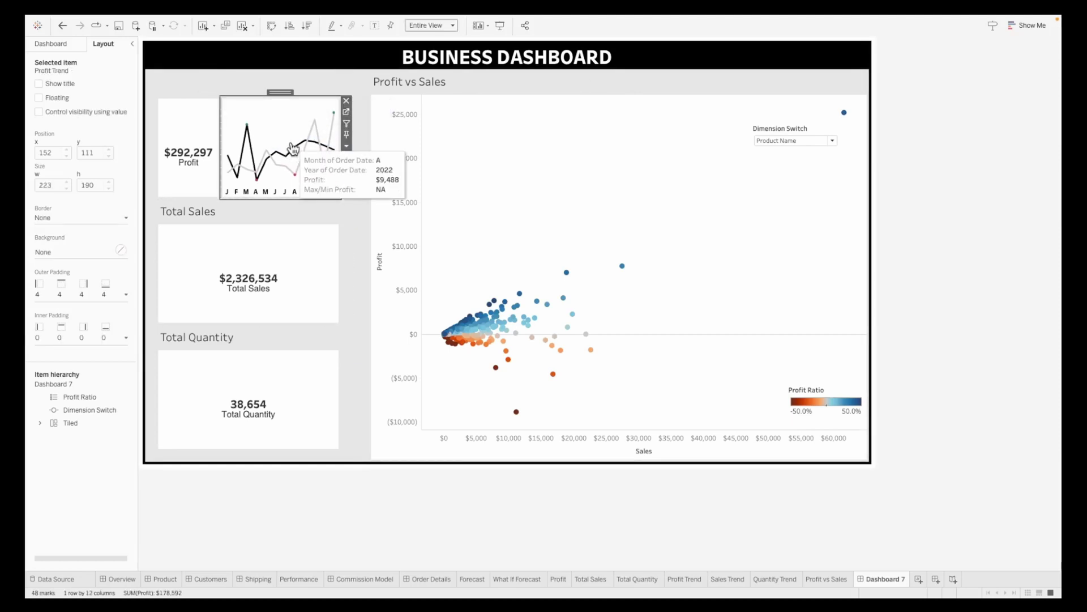
{"action": "left_click", "coordinate": [183, 102]}
{"action": "double_click", "coordinate": [183, 92]}
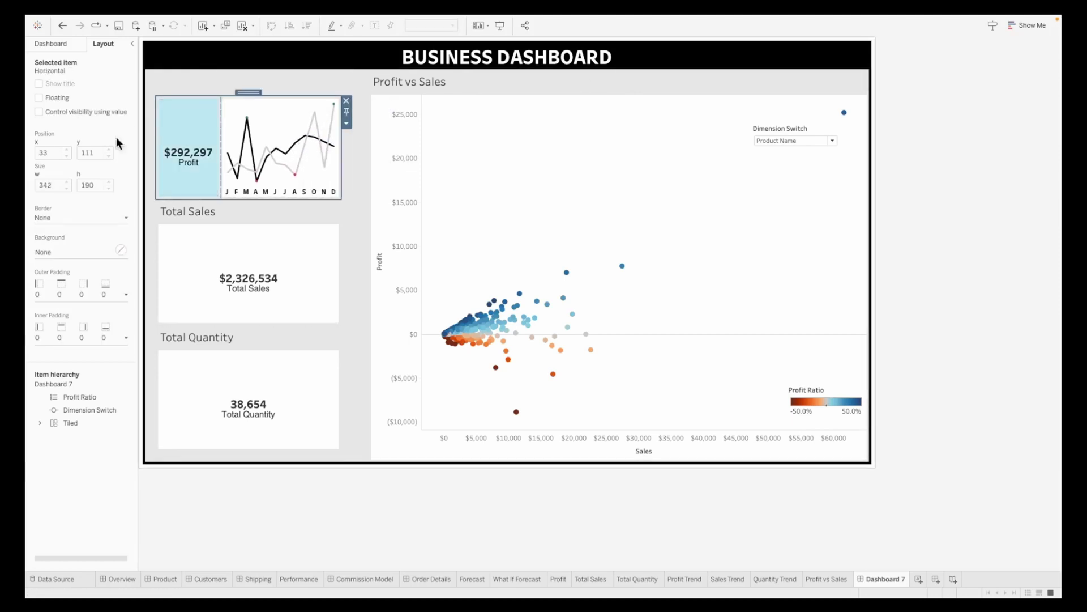
{"action": "left_click", "coordinate": [75, 293]}
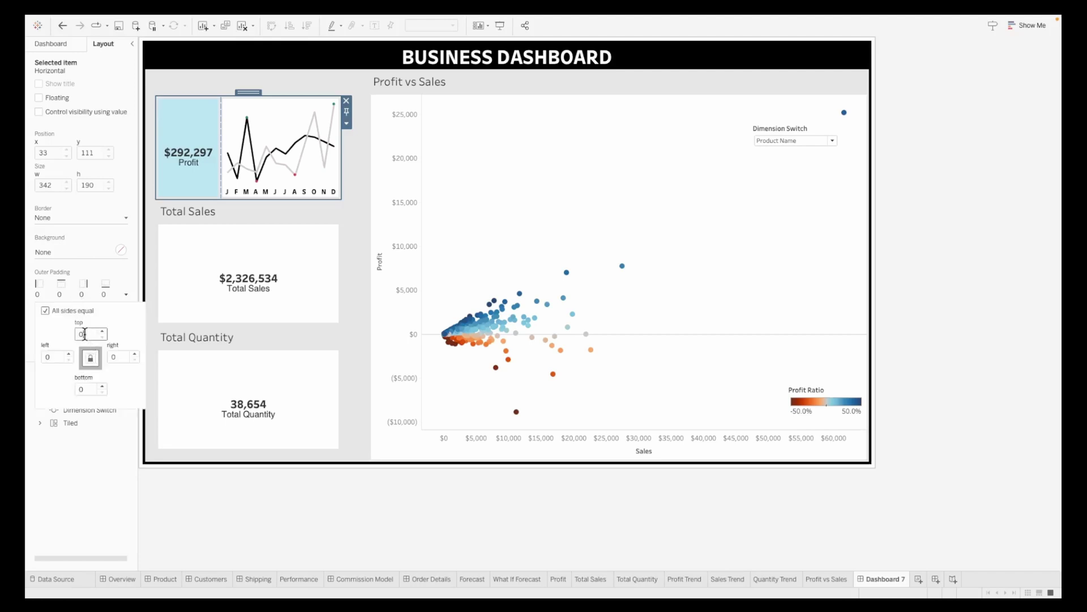
{"action": "type", "text": "20"}
{"action": "key", "text": "Return"}
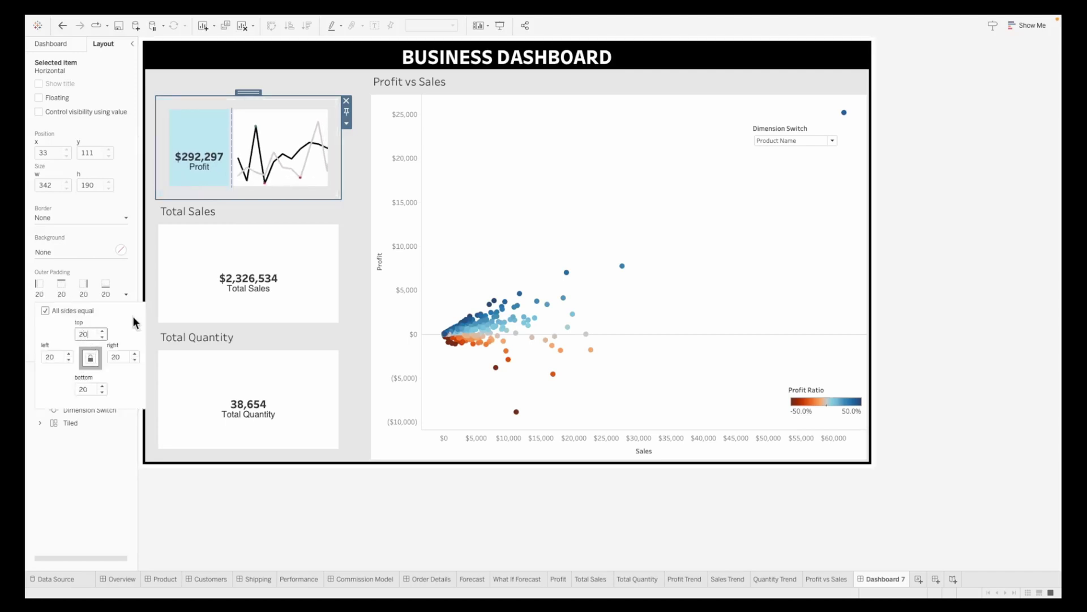
Set the Profit tile's right padding to 0 and adjust Profit Trend's left padding
{"action": "left_click", "coordinate": [190, 138]}
{"action": "left_click", "coordinate": [79, 292]}
{"action": "double_click", "coordinate": [116, 356]}
{"action": "type", "text": "0"}
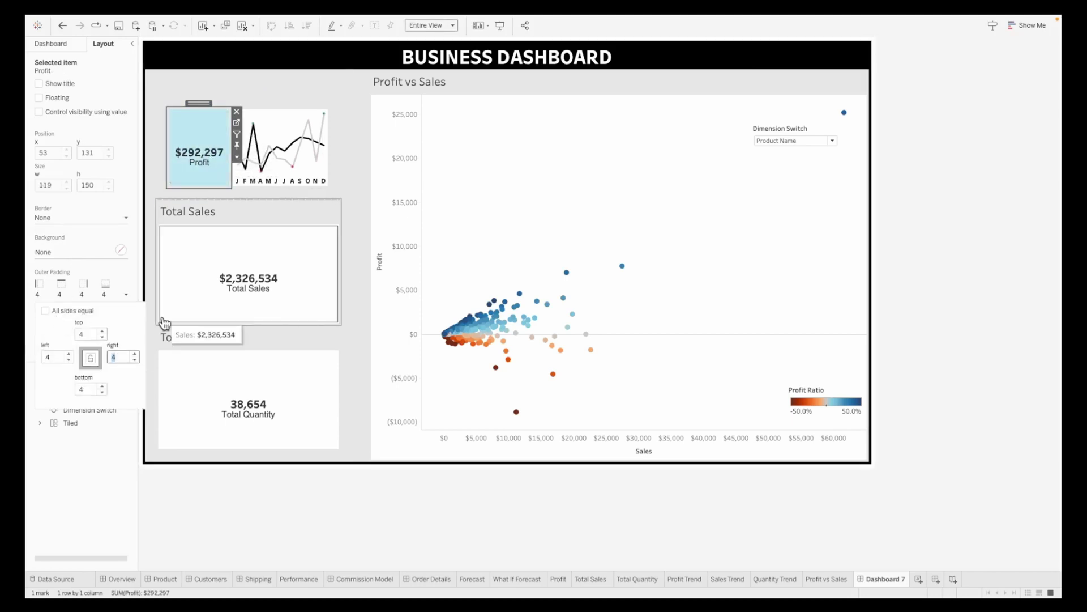
{"action": "left_click", "coordinate": [253, 106]}
{"action": "left_click", "coordinate": [126, 294]}
{"action": "double_click", "coordinate": [50, 357]}
{"action": "left_click", "coordinate": [338, 185]}
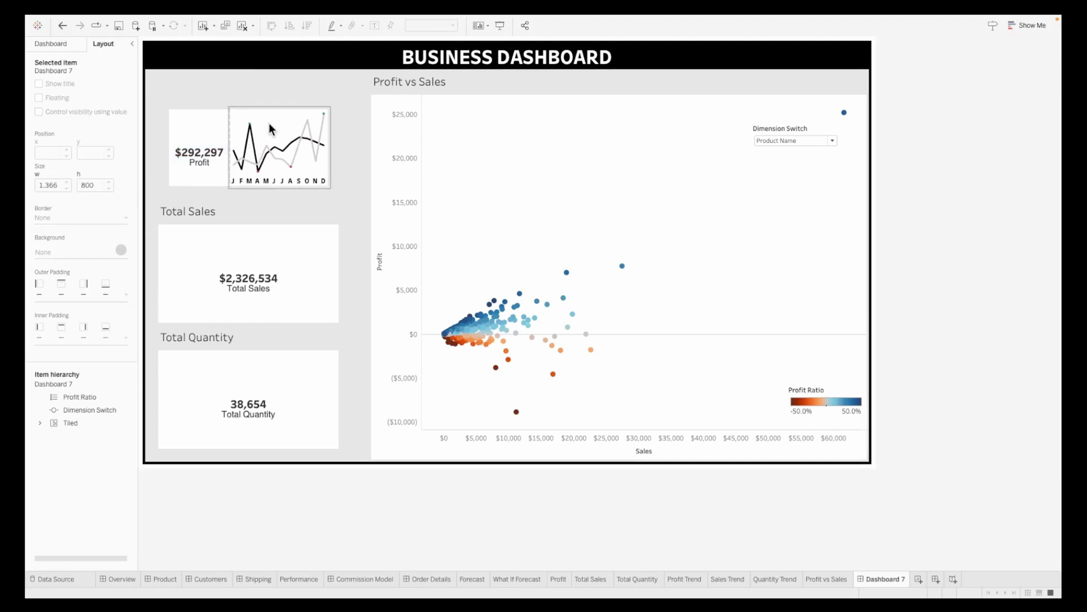
Remove the blank spacer beside the scatter and hide the Total Sales title
{"action": "left_click", "coordinate": [356, 154]}
{"action": "left_click", "coordinate": [374, 74]}
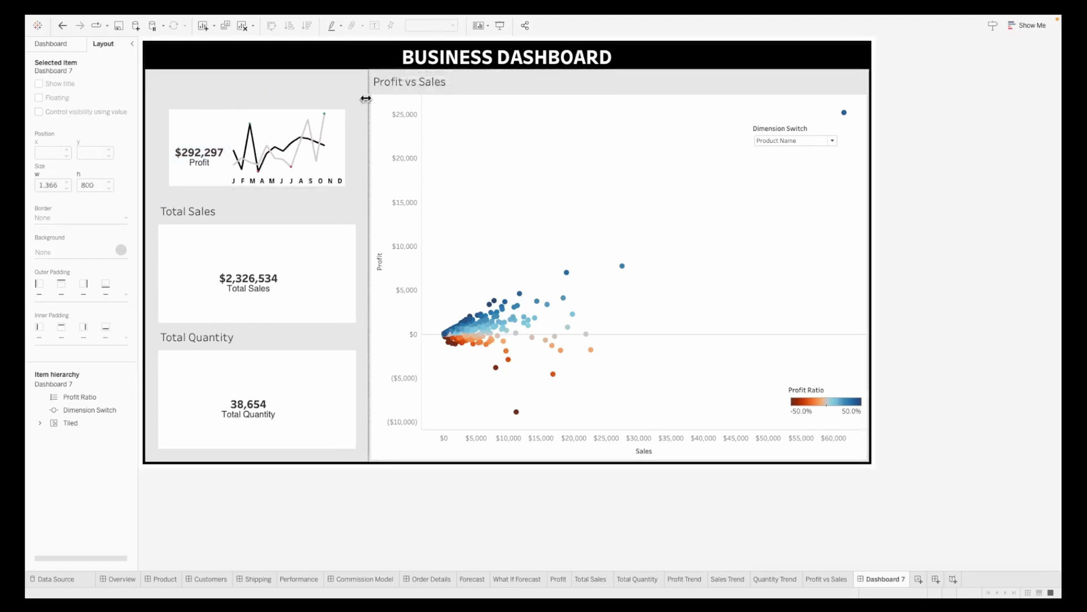
{"action": "right_click", "coordinate": [214, 211]}
{"action": "left_click", "coordinate": [236, 238]}
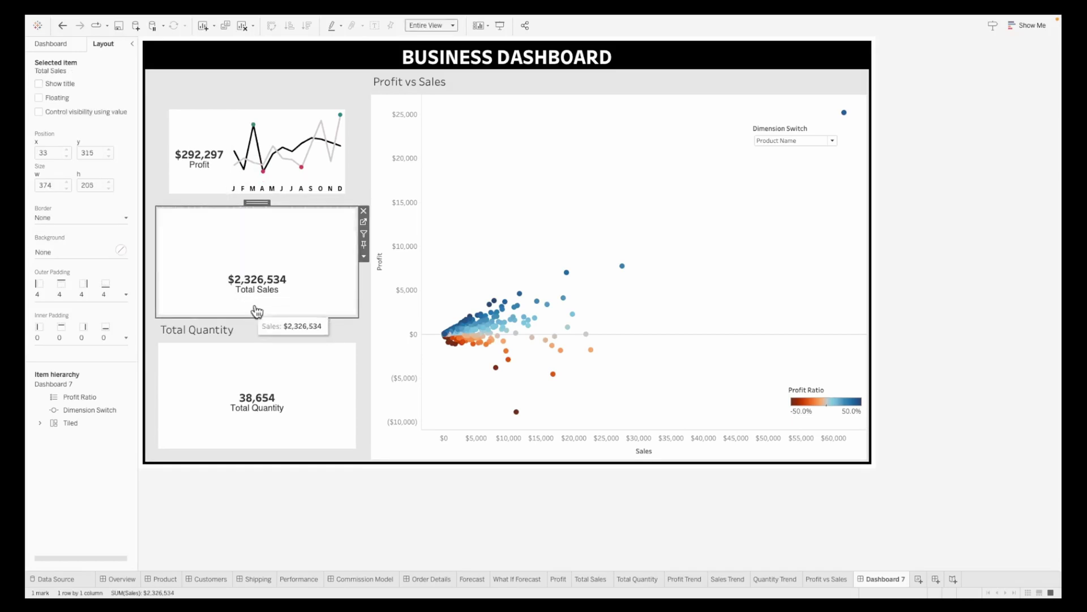
{"action": "right_click", "coordinate": [227, 329]}
Hide the Total Quantity title and place an untitled Sales Trend chart beside Total Sales
{"action": "left_click", "coordinate": [267, 353]}
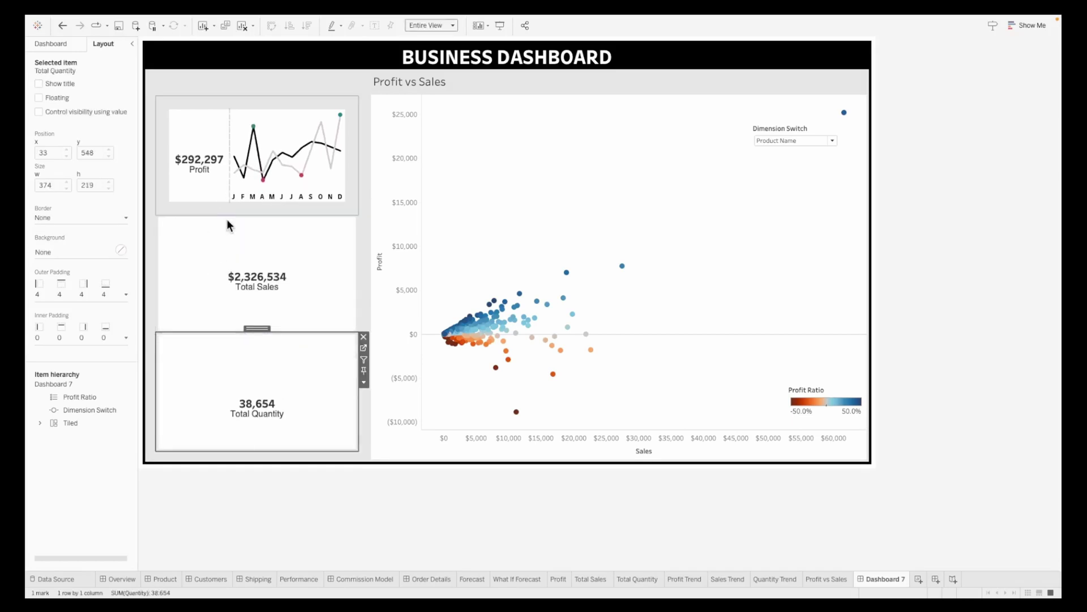
{"action": "left_click", "coordinate": [51, 43]}
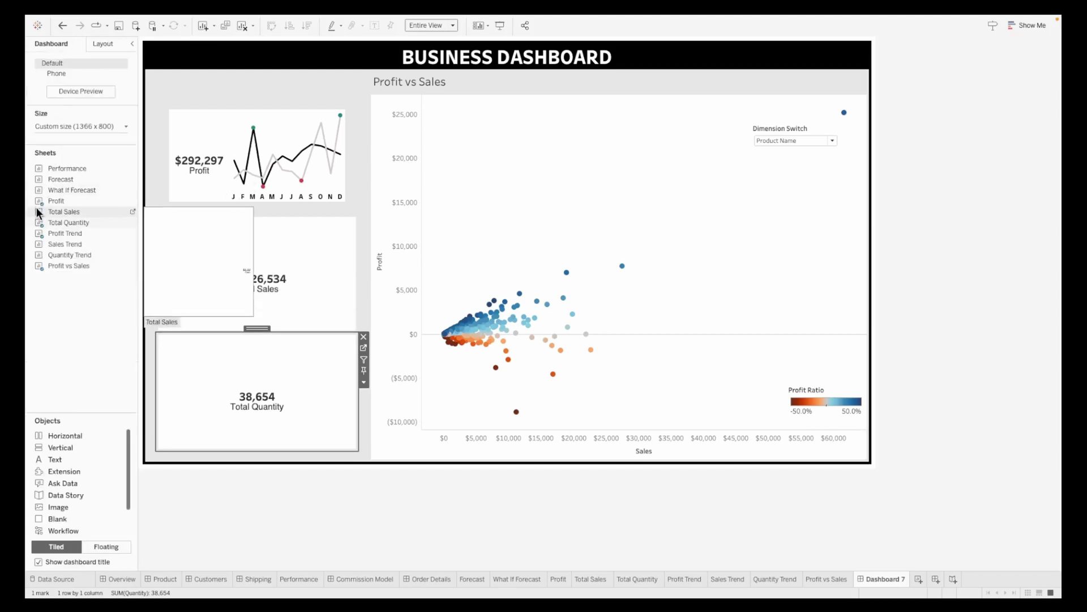
{"action": "left_click_drag", "start_coordinate": [62, 446], "coordinate": [252, 253]}
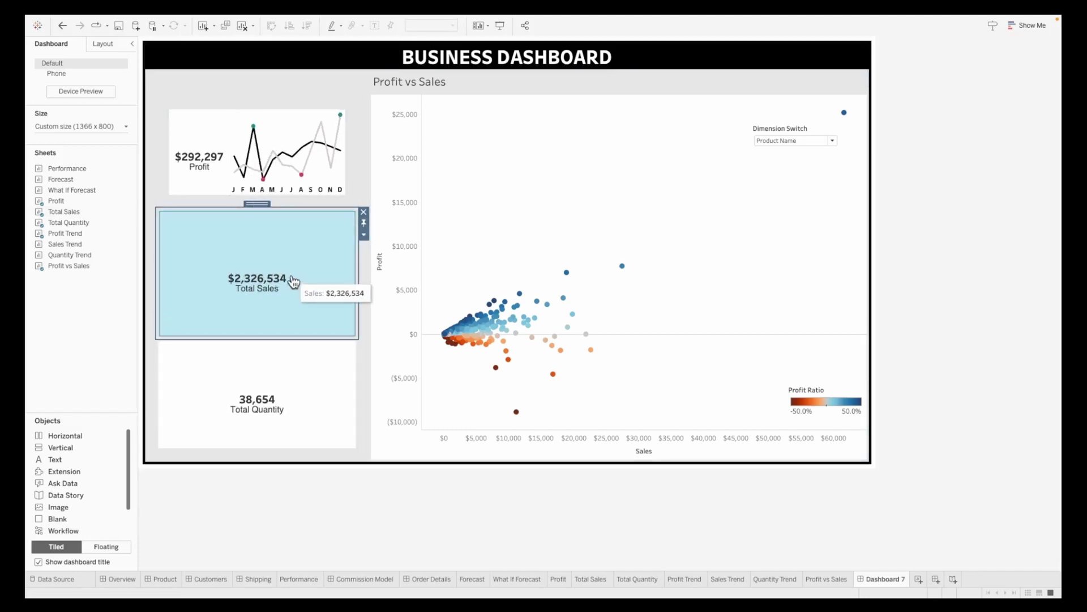
{"action": "mouse_move", "coordinate": [36, 259]}
{"action": "left_click_drag", "start_coordinate": [56, 244], "coordinate": [299, 284]}
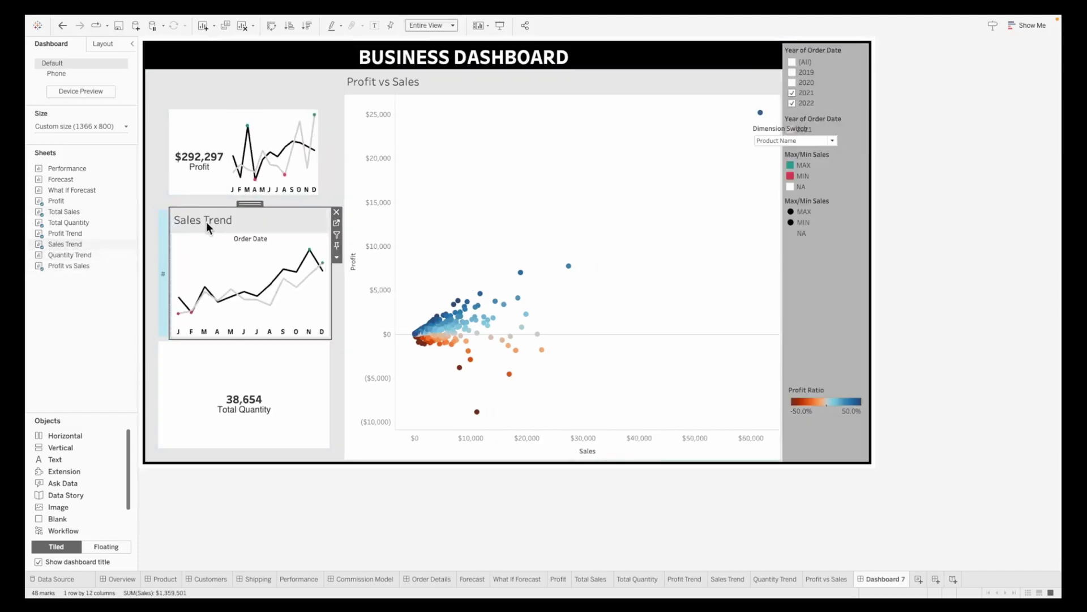
{"action": "right_click", "coordinate": [206, 222]}
{"action": "left_click", "coordinate": [243, 249]}
Delete the new legend container on the right and widen the Total Sales figure area
{"action": "right_click", "coordinate": [258, 224]}
{"action": "key", "text": "Escape"}
{"action": "left_click", "coordinate": [818, 94]}
{"action": "key", "text": "Delete"}
{"action": "key", "text": "Return"}
{"action": "left_click_drag", "start_coordinate": [169, 306], "coordinate": [223, 302]}
Match the Total Sales tile's outer padding to the Profit tile and resize it to show the full figure
{"action": "left_click", "coordinate": [374, 84]}
{"action": "key", "text": "Escape"}
{"action": "left_click", "coordinate": [200, 161]}
{"action": "left_click", "coordinate": [103, 43]}
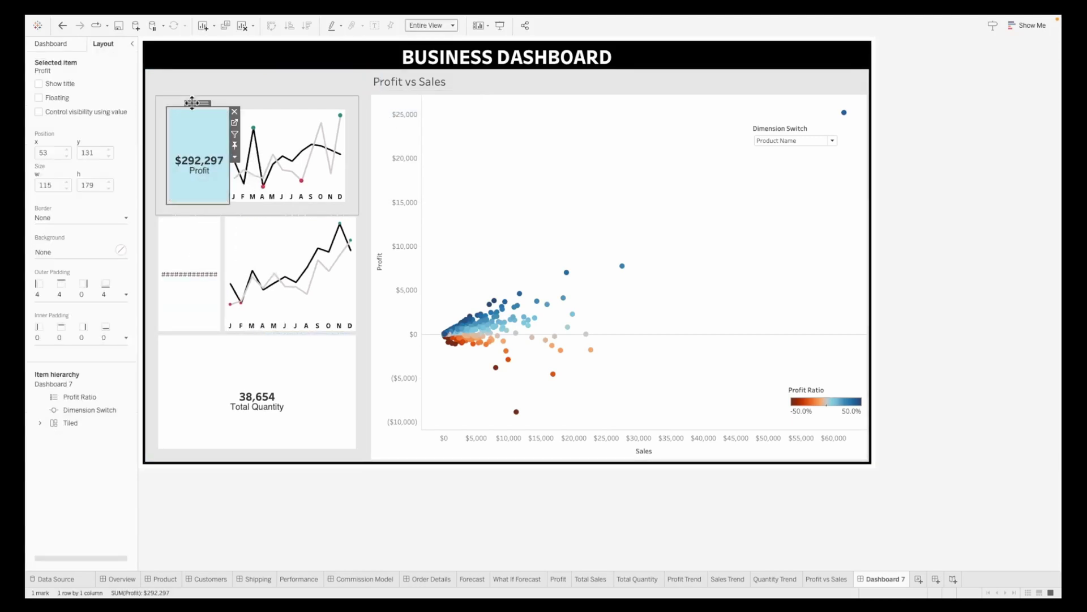
{"action": "left_click", "coordinate": [180, 238]}
{"action": "left_click", "coordinate": [125, 295]}
{"action": "left_click", "coordinate": [90, 306]}
{"action": "left_click_drag", "start_coordinate": [232, 292], "coordinate": [237, 292]}
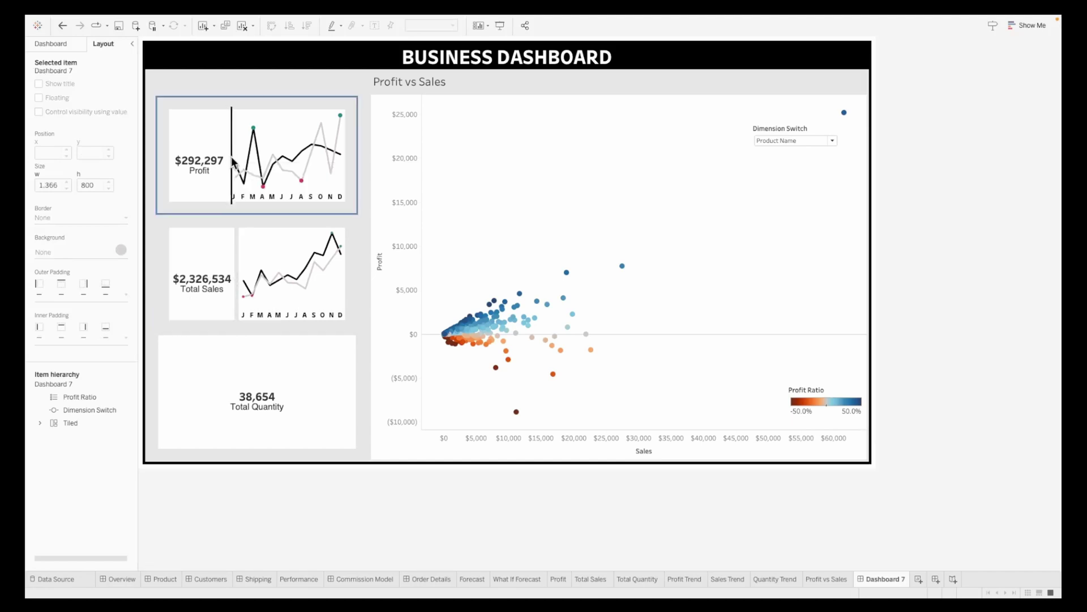
Review the outer padding of the Total Sales tile and the Sales Trend chart
{"action": "left_click", "coordinate": [218, 254]}
{"action": "left_click", "coordinate": [126, 294]}
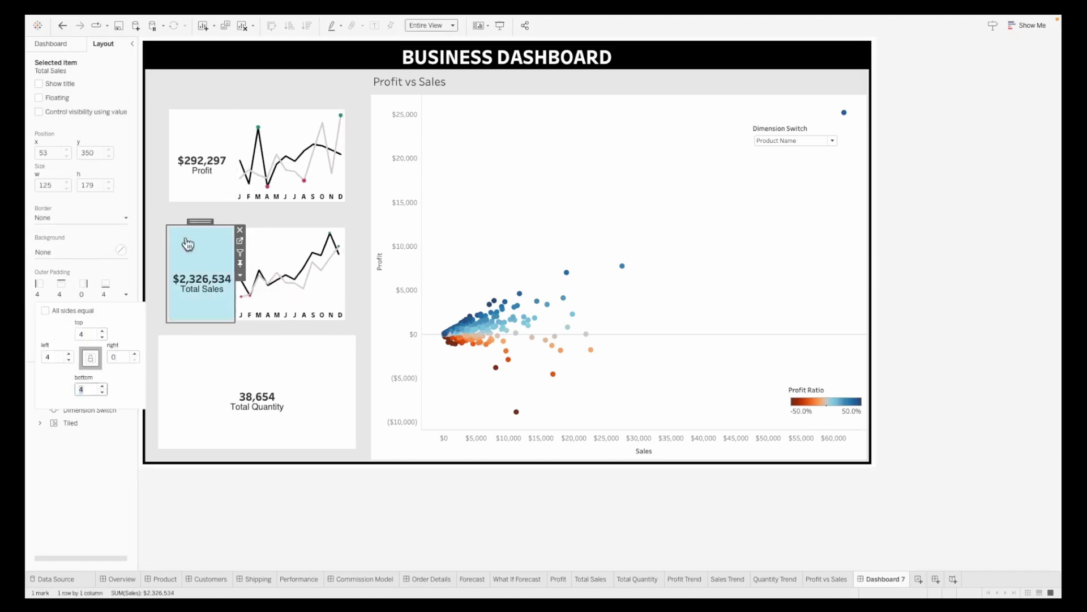
{"action": "left_click", "coordinate": [249, 244]}
{"action": "left_click", "coordinate": [125, 295]}
Place Quantity Trend beside Total Quantity with its title and Order Date label hidden
{"action": "left_click", "coordinate": [51, 44]}
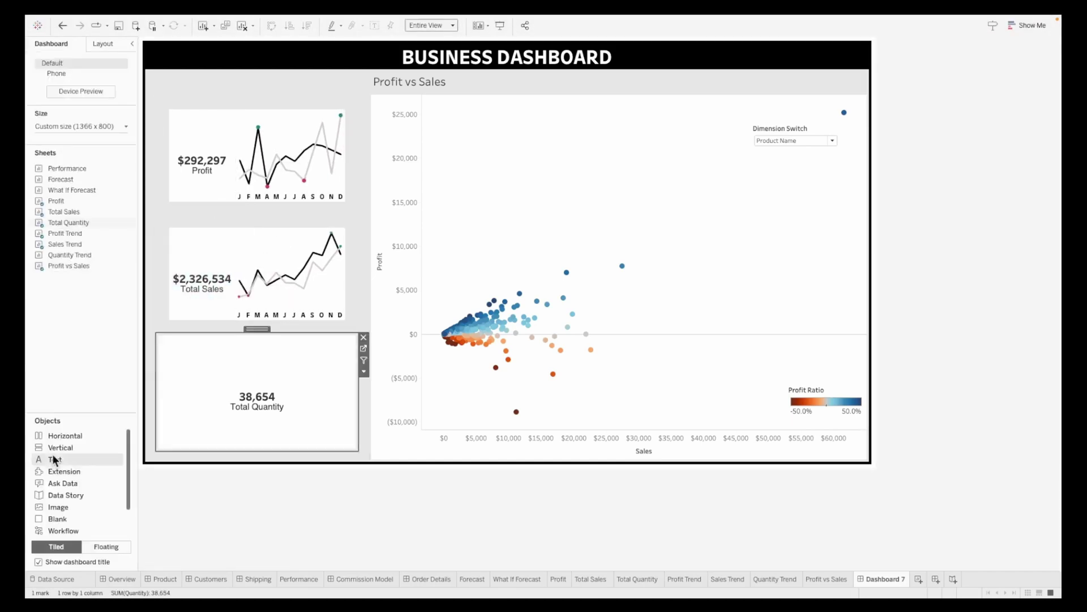
{"action": "left_click_drag", "start_coordinate": [62, 447], "coordinate": [256, 345]}
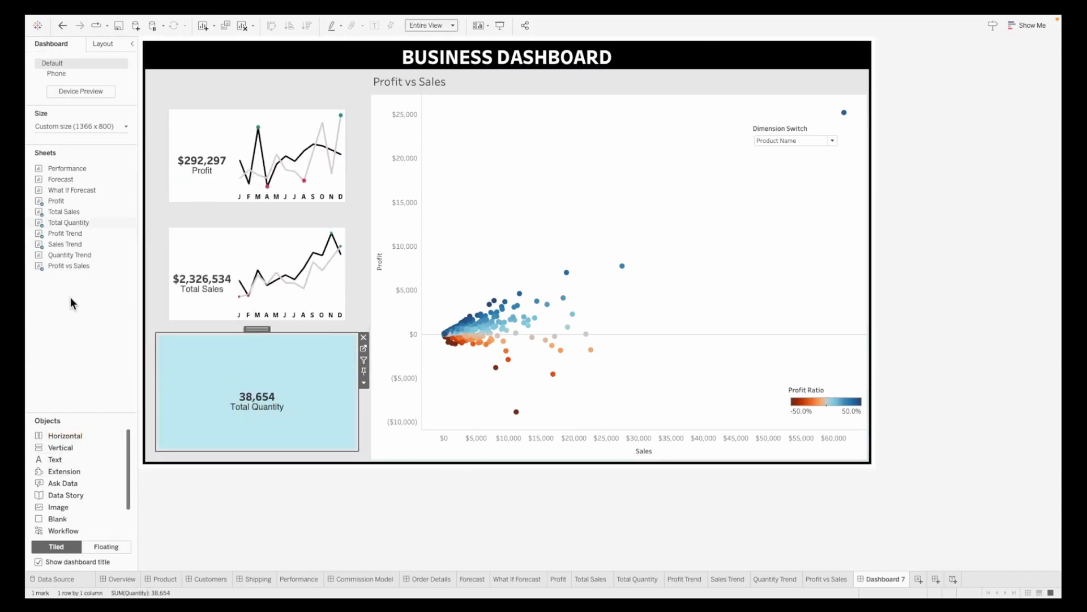
{"action": "left_click_drag", "start_coordinate": [69, 255], "coordinate": [306, 380]}
{"action": "right_click", "coordinate": [260, 348]}
{"action": "left_click", "coordinate": [286, 373]}
{"action": "right_click", "coordinate": [245, 345]}
{"action": "left_click", "coordinate": [270, 378]}
Give the Total Quantity box 20 outer padding and adjust the tile and trend padding
{"action": "left_click_drag", "start_coordinate": [230, 386], "coordinate": [231, 386]}
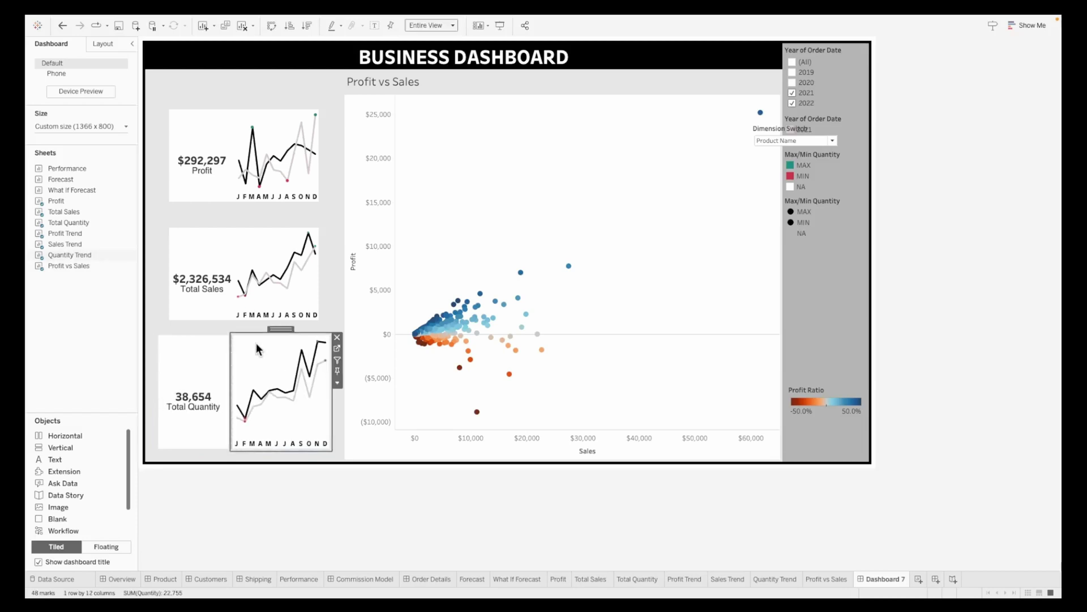
{"action": "left_click", "coordinate": [243, 329]}
{"action": "left_click", "coordinate": [103, 44]}
{"action": "left_click", "coordinate": [81, 293]}
{"action": "type", "text": "20"}
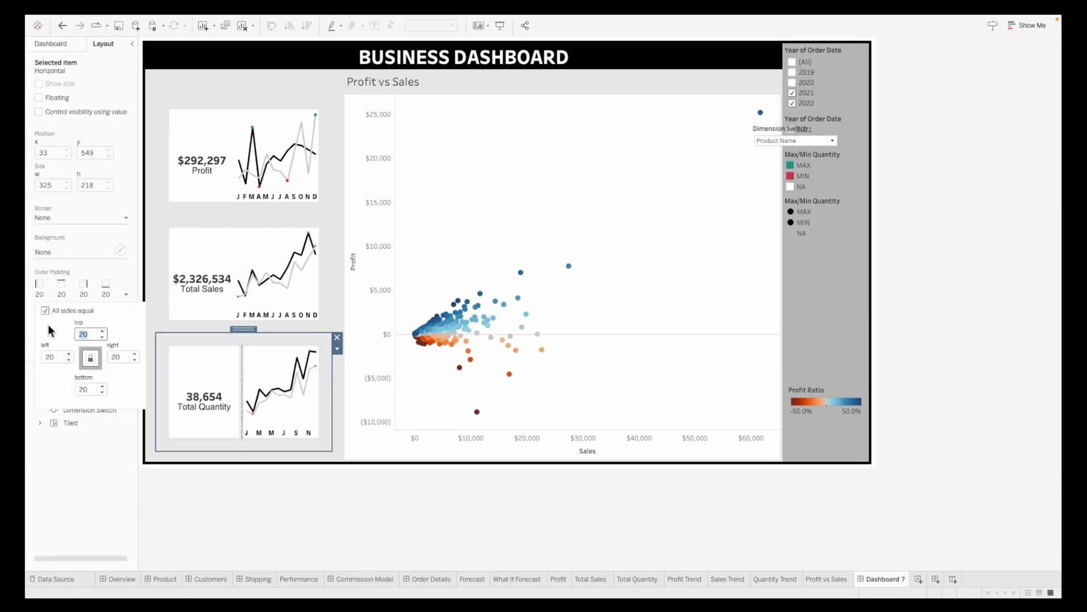
{"action": "left_click", "coordinate": [202, 368]}
{"action": "left_click", "coordinate": [82, 293]}
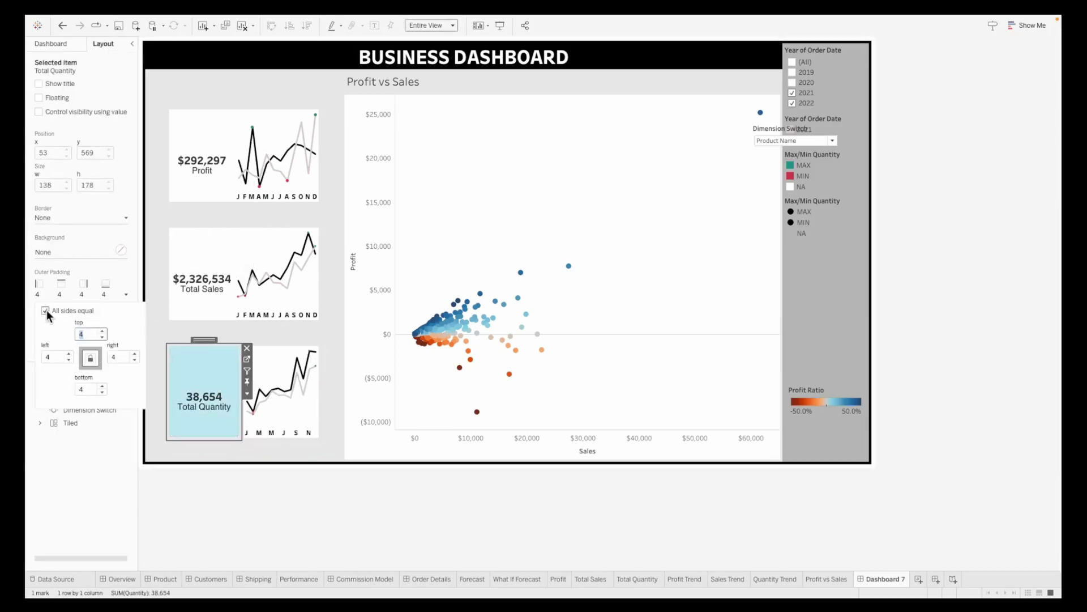
{"action": "key", "text": "Tab"}
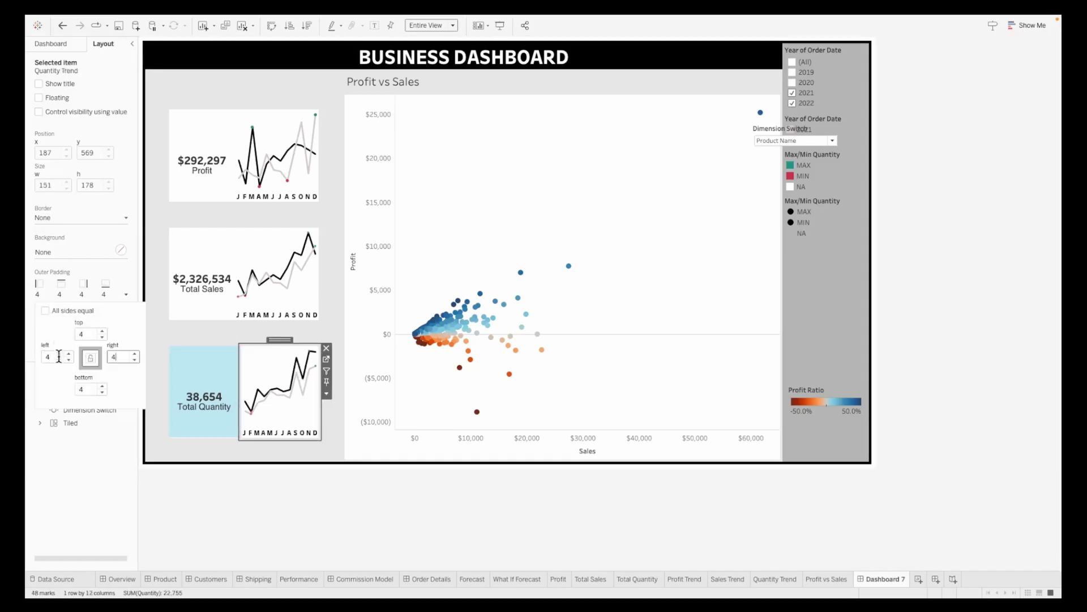
{"action": "left_click", "coordinate": [941, 387]}
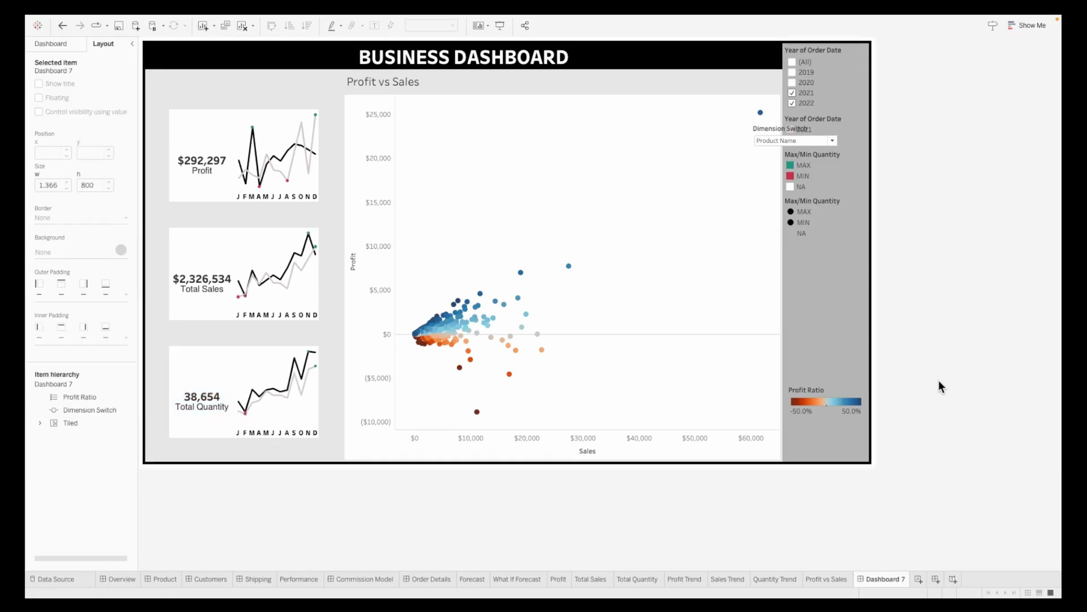
Delete the legend container from the right side of the dashboard
{"action": "left_click", "coordinate": [854, 344]}
{"action": "left_click", "coordinate": [875, 48]}
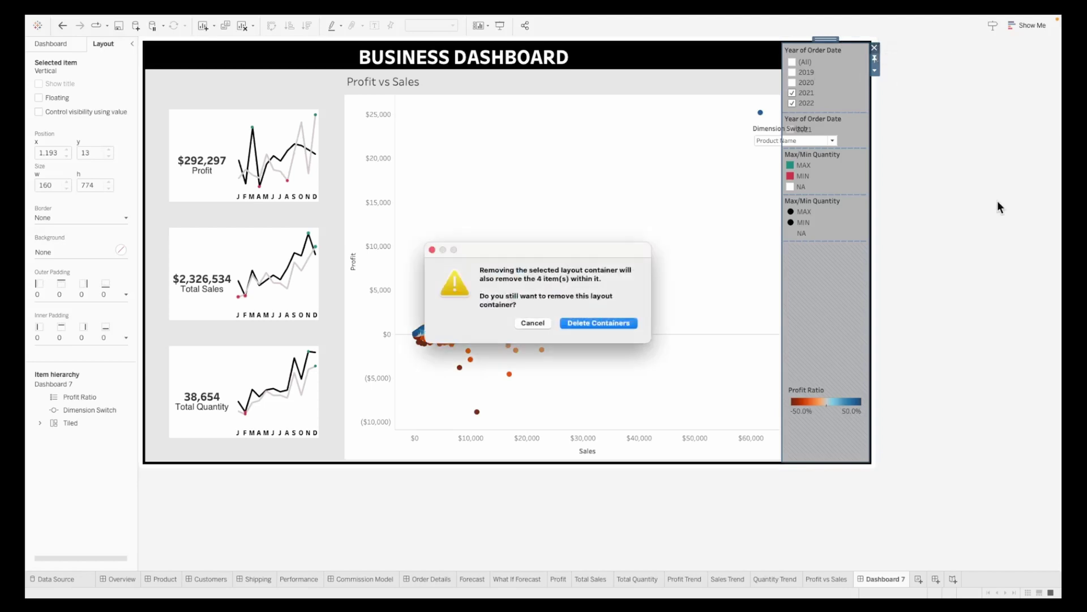
{"action": "left_click", "coordinate": [596, 322]}
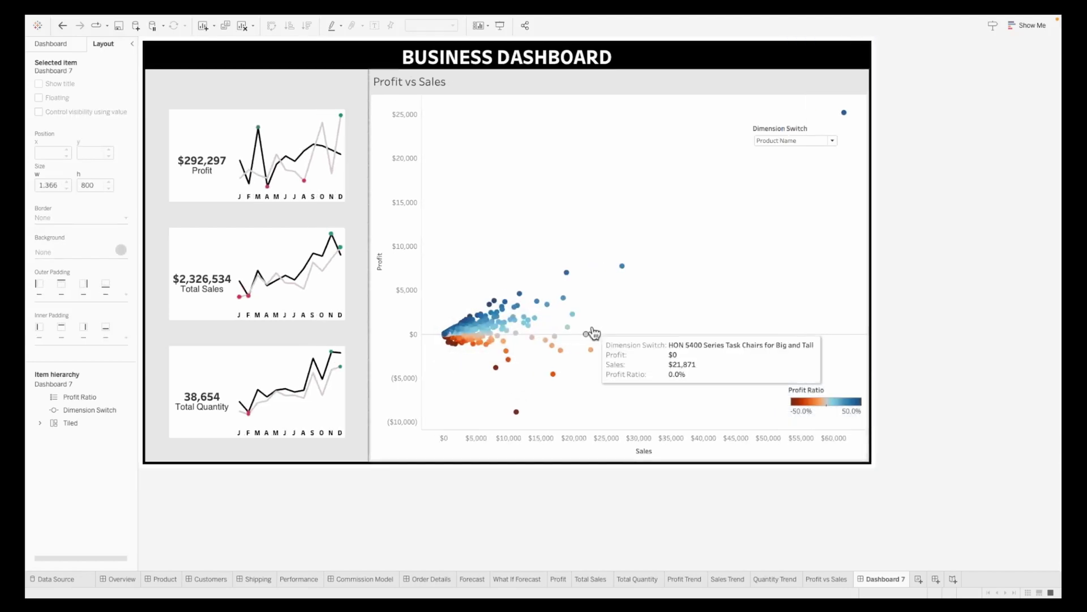
Set the scatter's top padding to 0 and make its title Tableau Bold and centred
{"action": "left_click", "coordinate": [484, 80]}
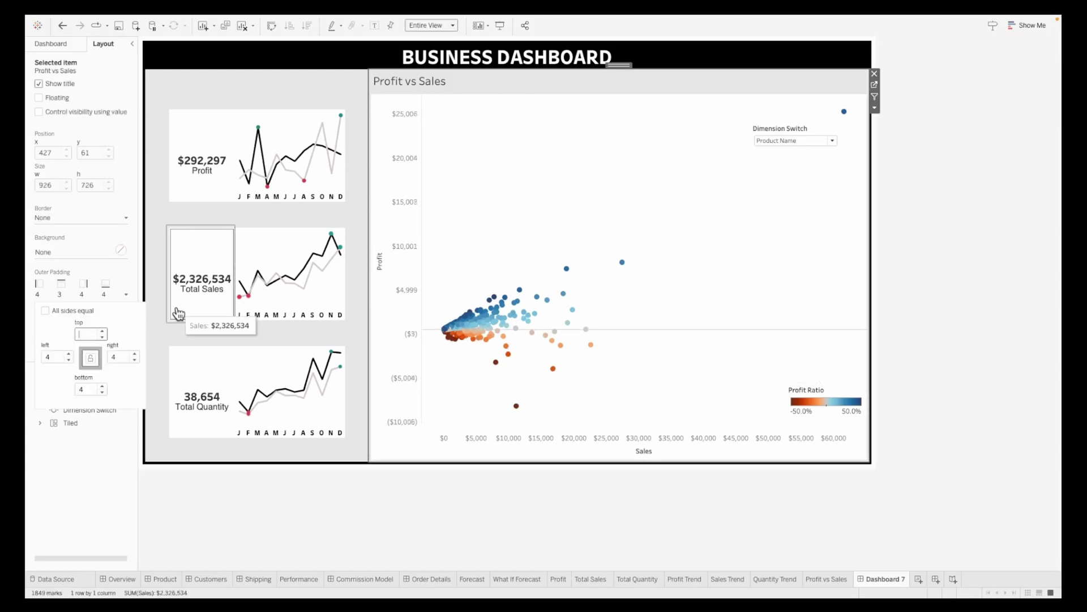
{"action": "type", "text": "0"}
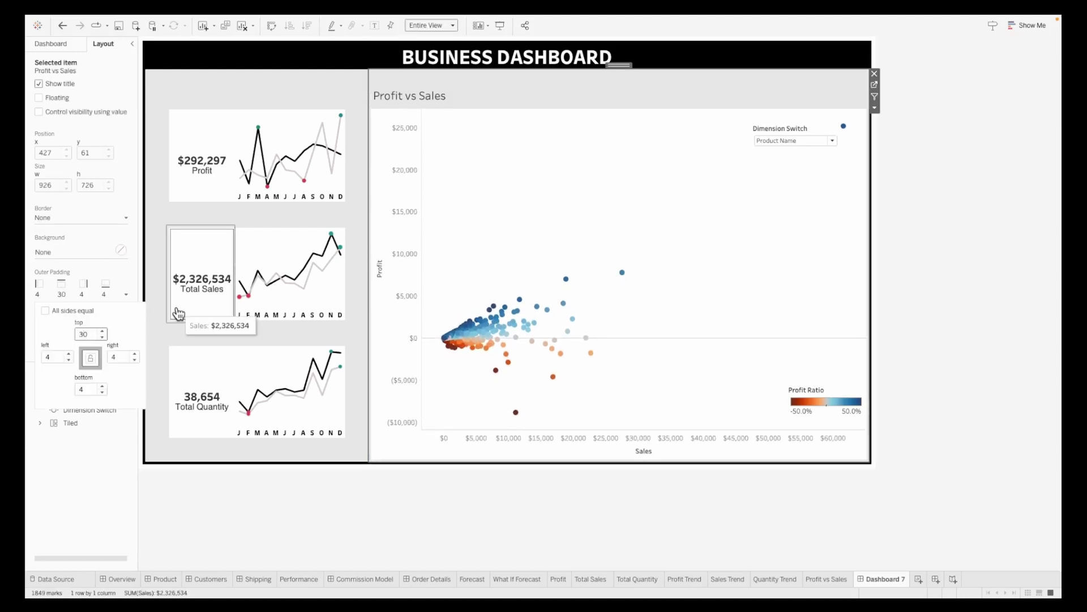
{"action": "double_click", "coordinate": [422, 97]}
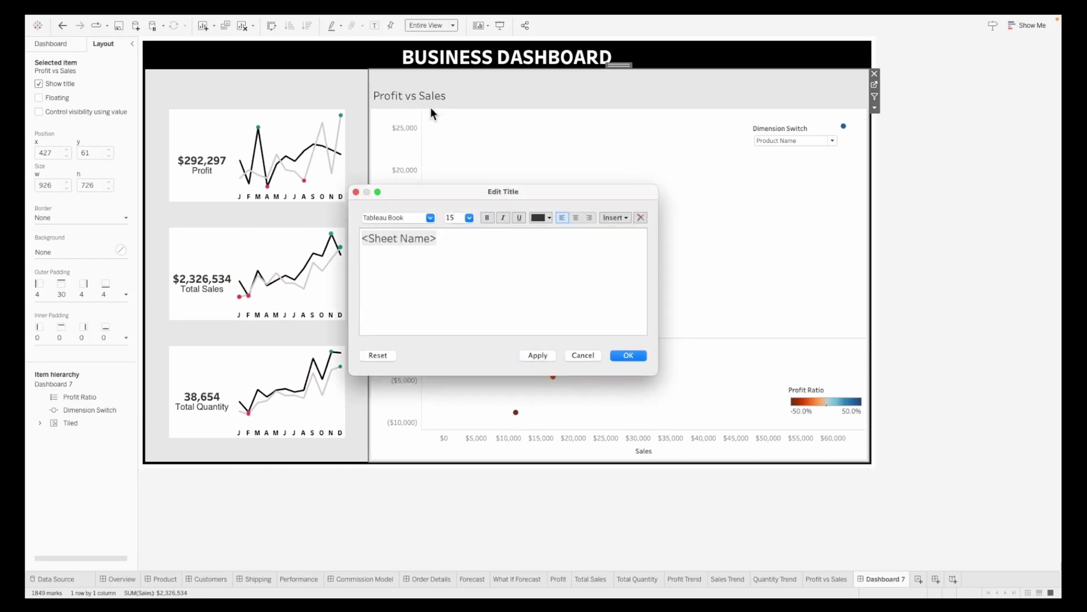
{"action": "left_click", "coordinate": [430, 218]}
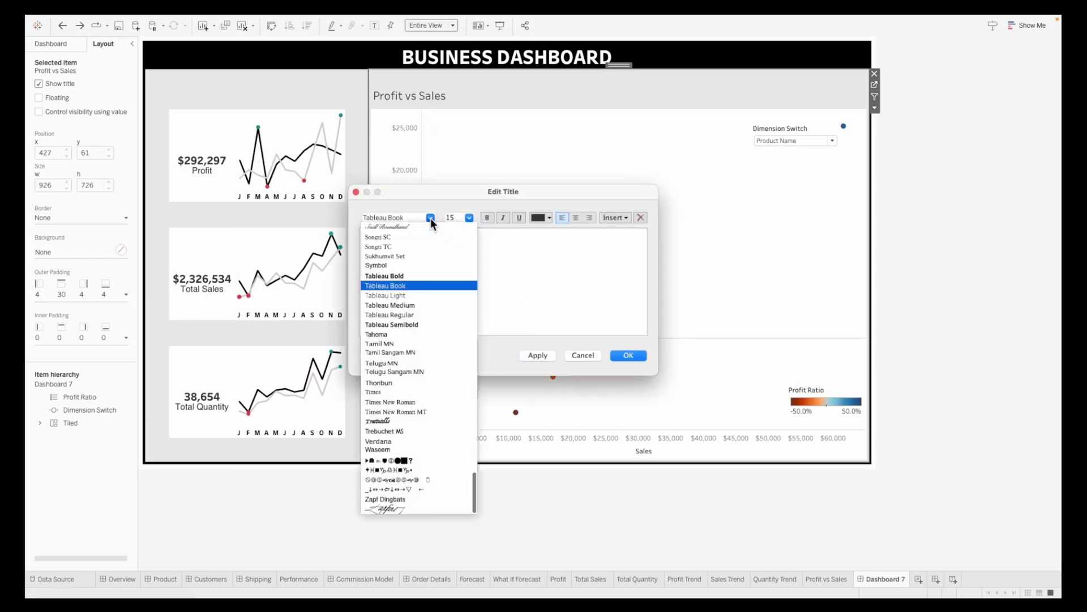
{"action": "left_click", "coordinate": [385, 275]}
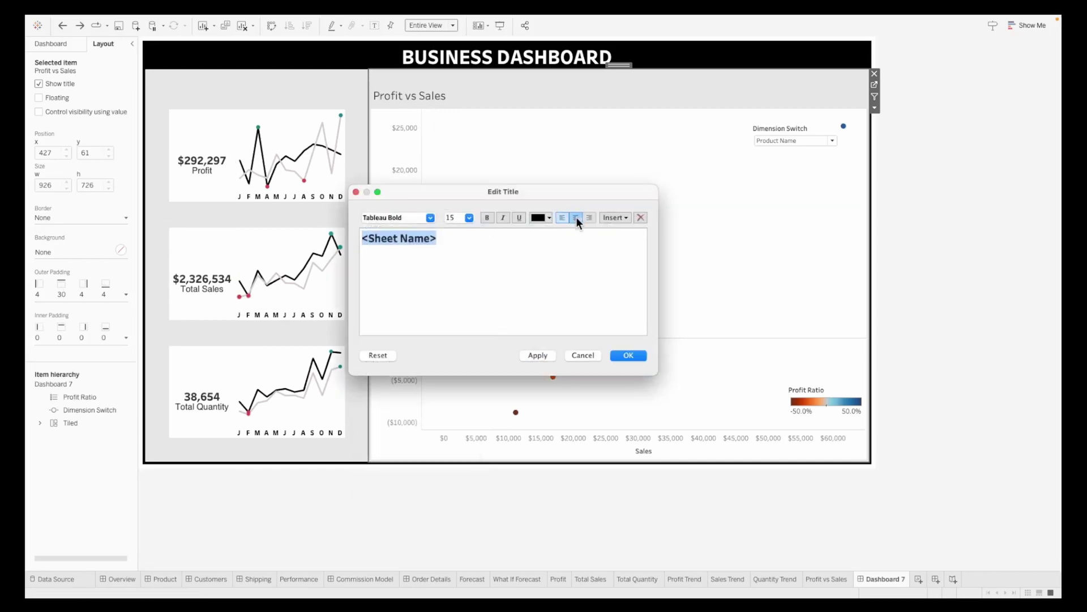
{"action": "left_click", "coordinate": [576, 218]}
{"action": "left_click", "coordinate": [628, 355]}
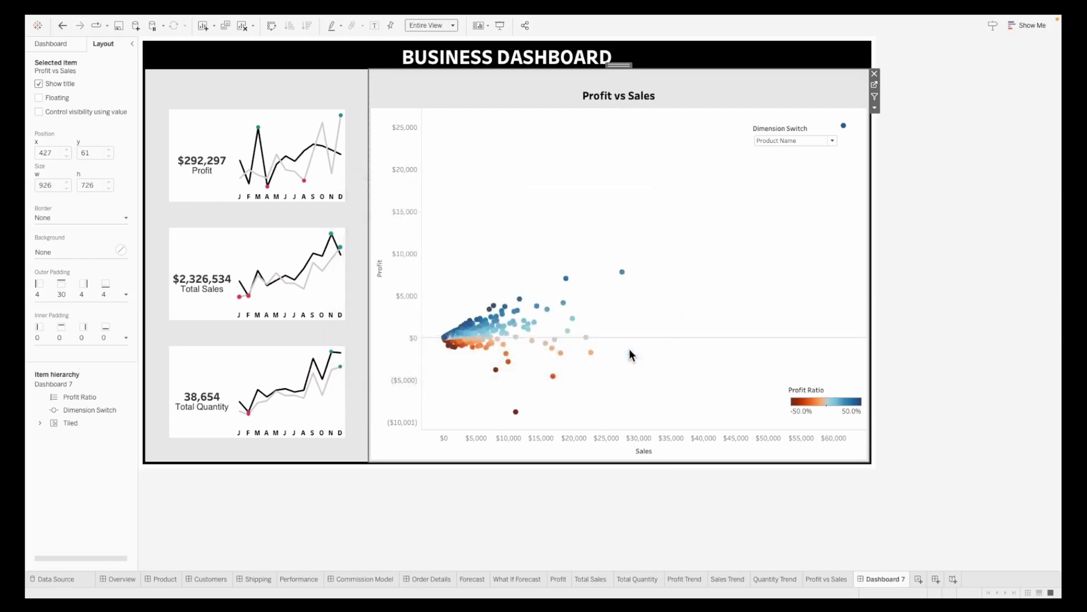
Float the Dimension Switch up beside the scatter title and hide its title
{"action": "left_click", "coordinate": [787, 128]}
{"action": "left_click_drag", "start_coordinate": [795, 118], "coordinate": [819, 79]}
{"action": "right_click", "coordinate": [814, 87]}
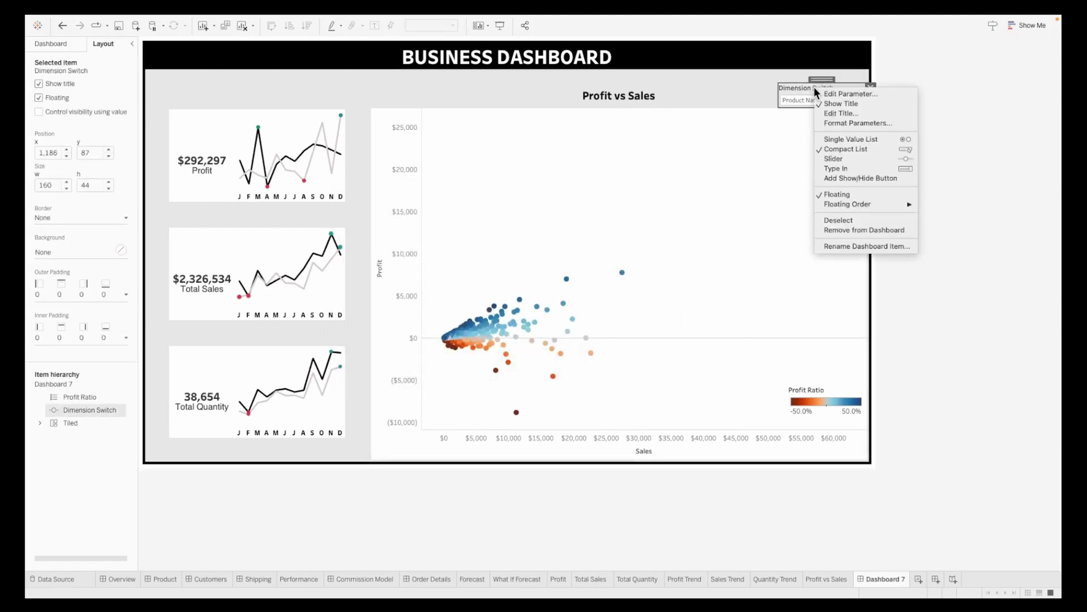
{"action": "left_click", "coordinate": [834, 104]}
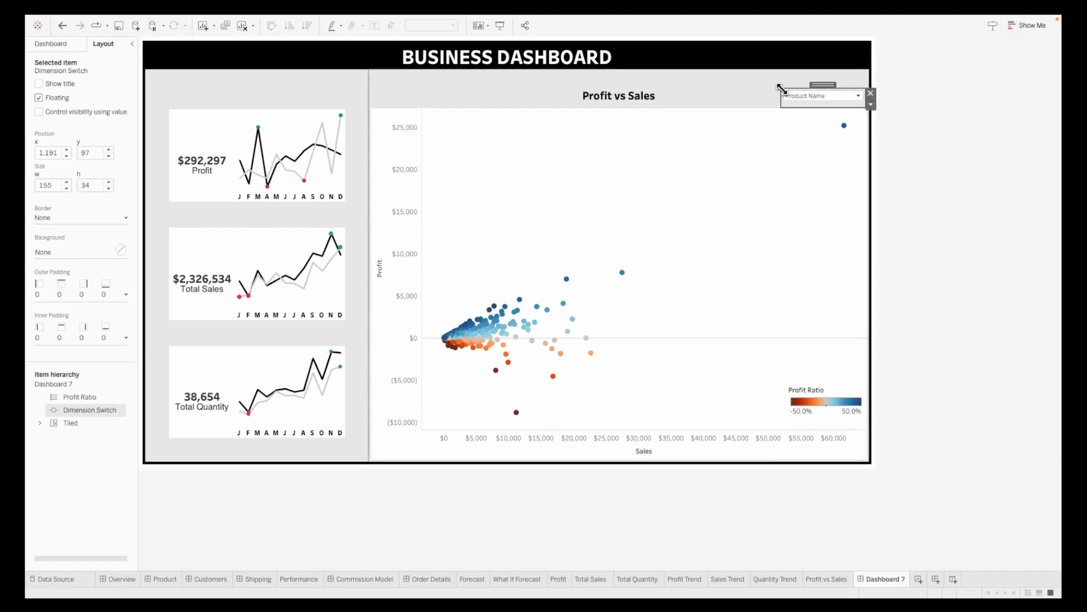
Insert the Dimension Switch parameter into the scatter chart title
{"action": "double_click", "coordinate": [624, 96]}
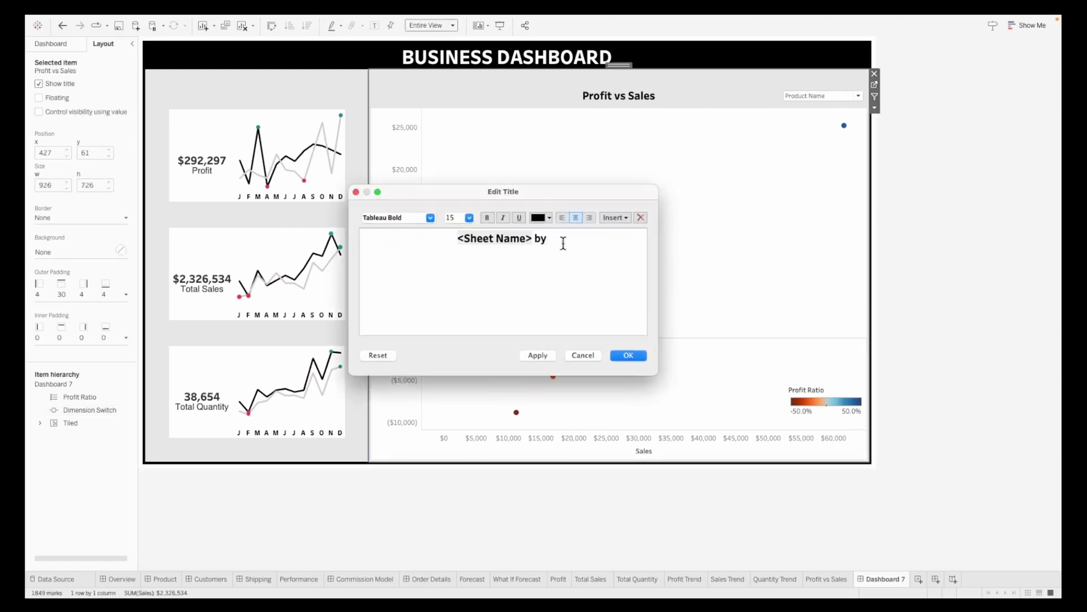
{"action": "left_click", "coordinate": [625, 216]}
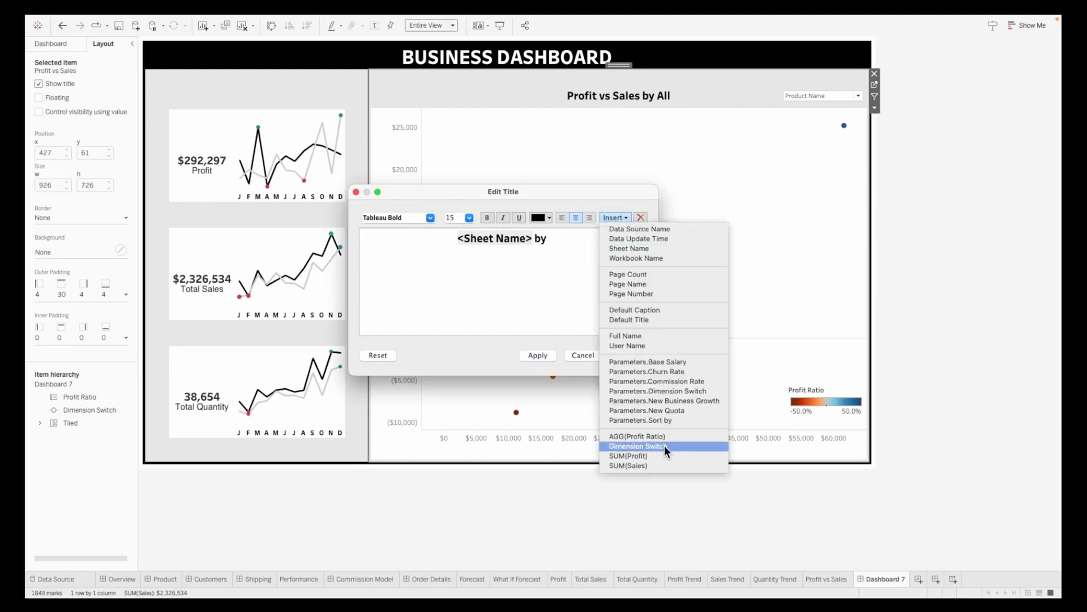
{"action": "left_click", "coordinate": [657, 391]}
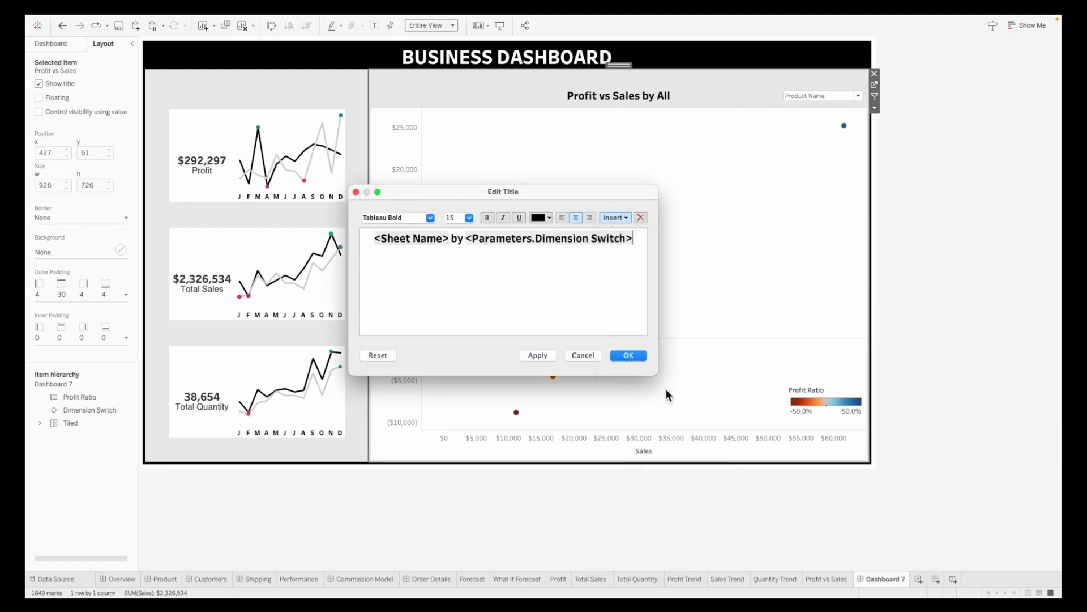
{"action": "left_click", "coordinate": [629, 355]}
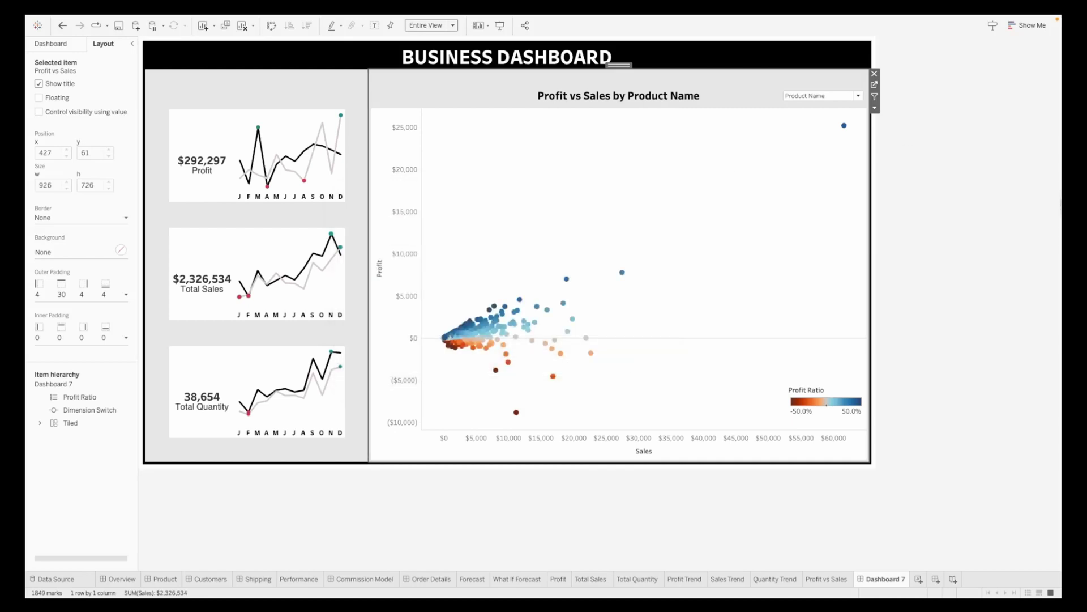
Test the switch by showing Region, then return the scatter to Product Name
{"action": "left_click", "coordinate": [825, 98]}
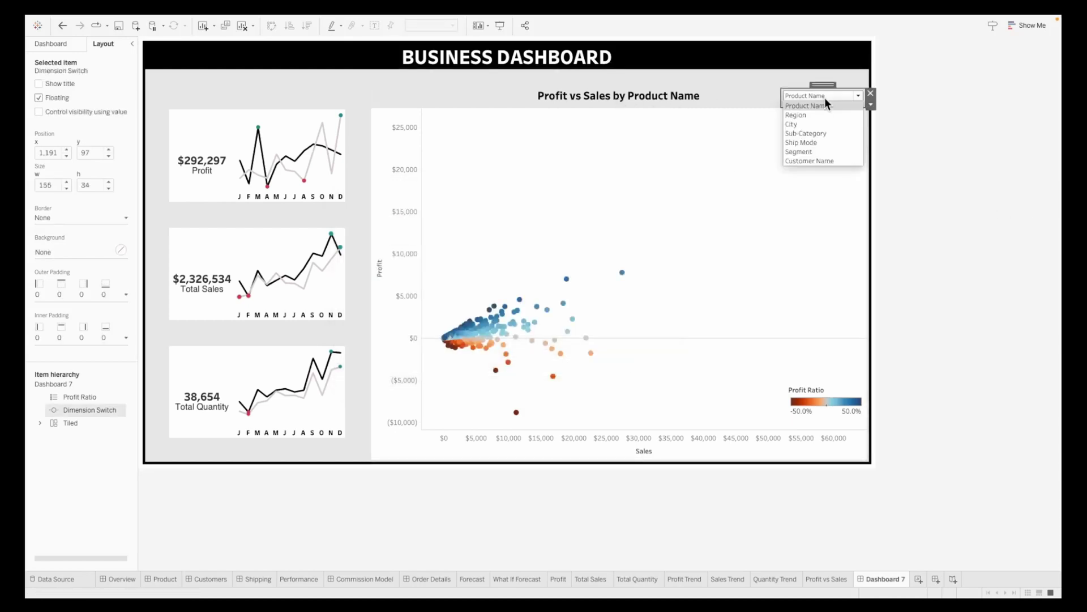
{"action": "left_click", "coordinate": [811, 115]}
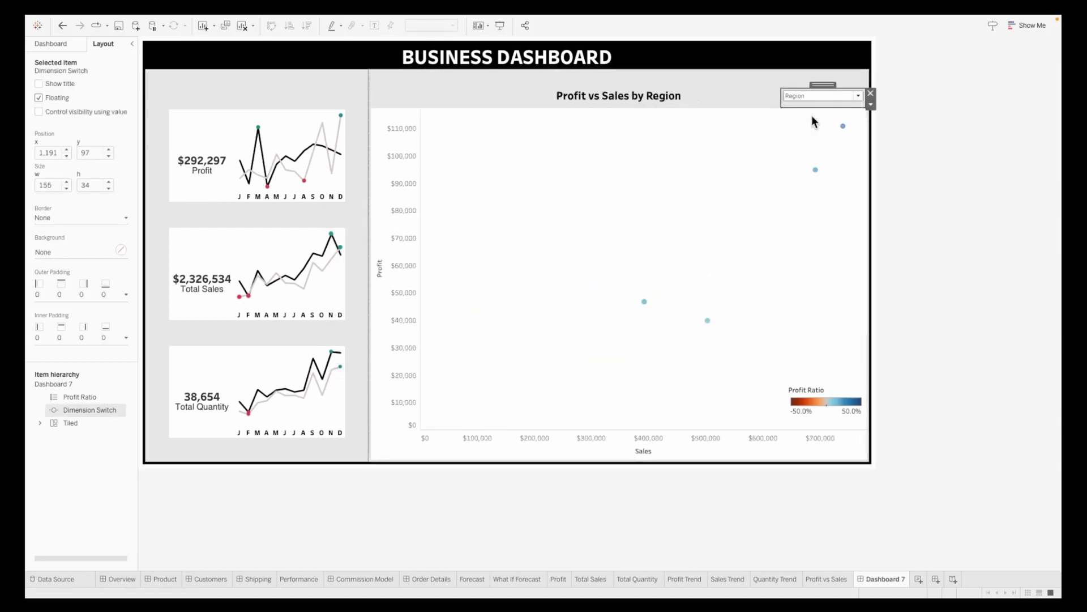
{"action": "left_click", "coordinate": [811, 97]}
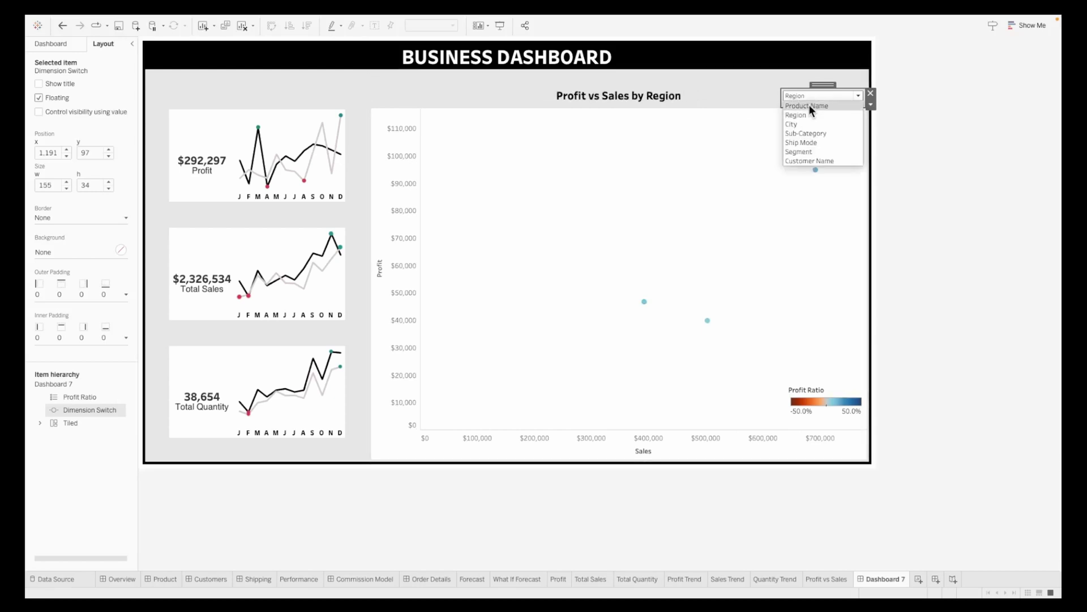
{"action": "left_click", "coordinate": [809, 106]}
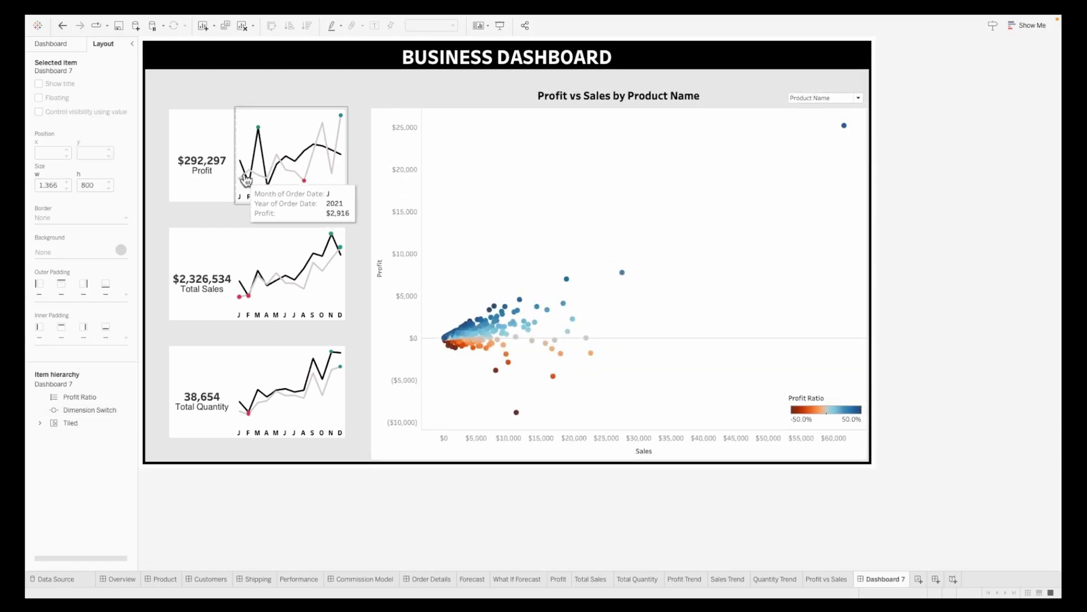
{"action": "left_click", "coordinate": [339, 149]}
Add the Profit trend's Year of Order Date colour legend and make it floating
{"action": "left_click", "coordinate": [352, 157]}
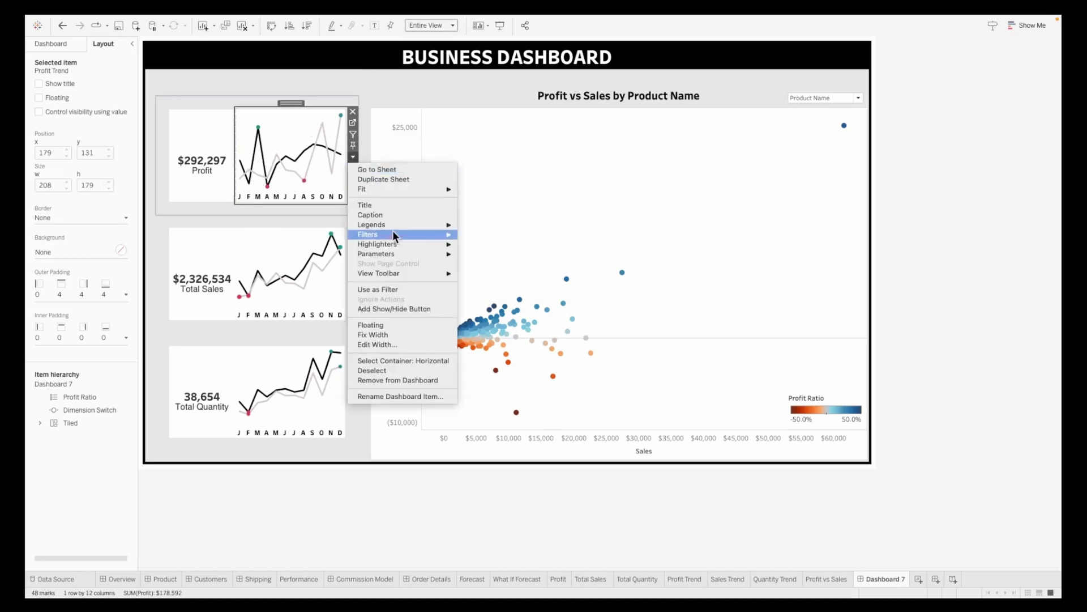
{"action": "mouse_move", "coordinate": [391, 225]}
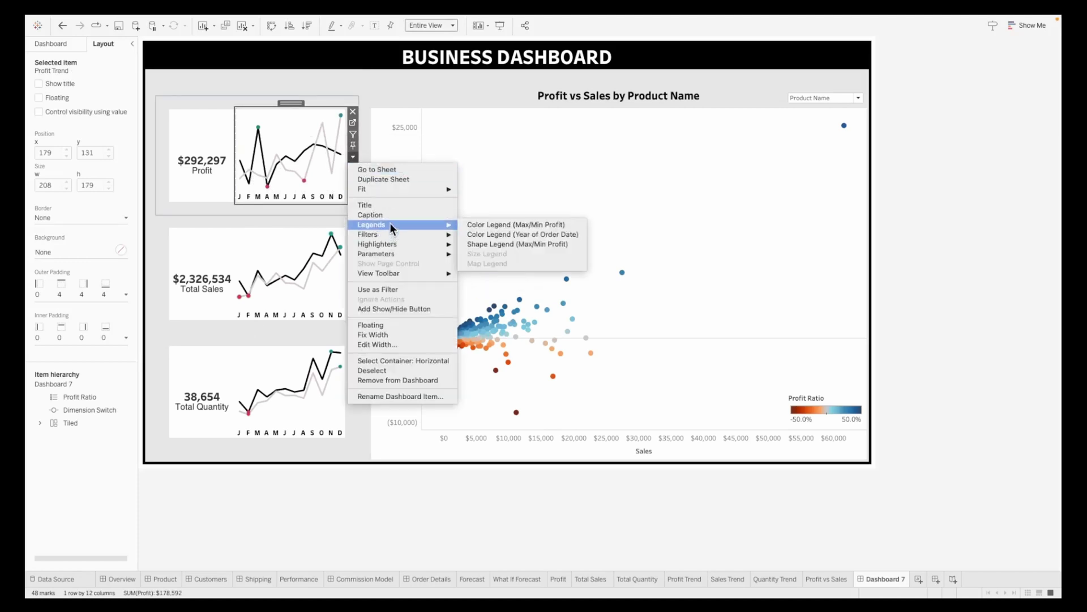
{"action": "left_click", "coordinate": [519, 234]}
{"action": "left_click", "coordinate": [837, 63]}
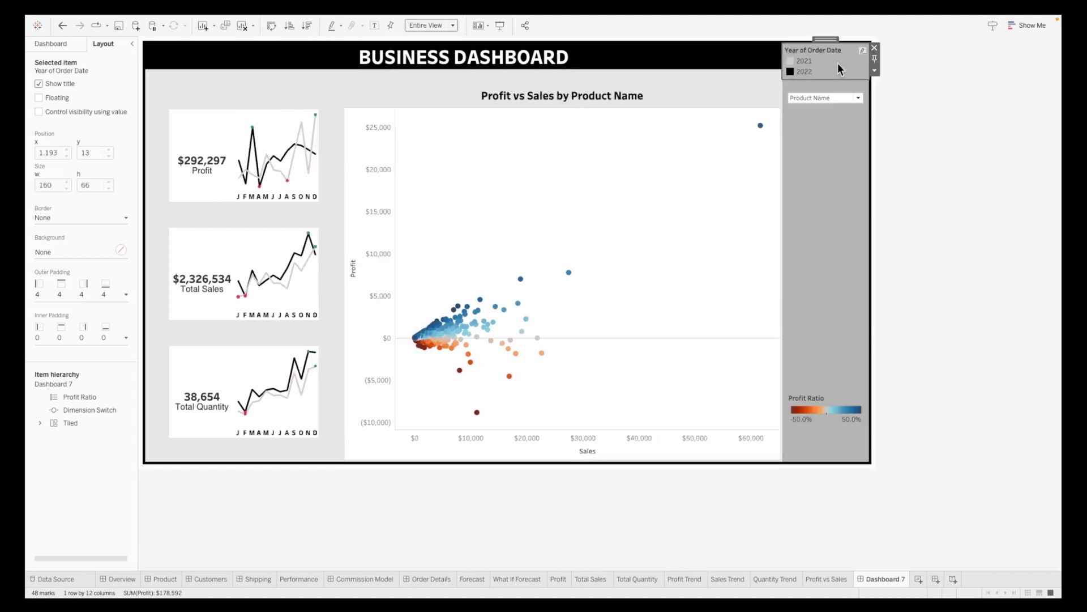
{"action": "left_click_drag", "start_coordinate": [823, 38], "coordinate": [352, 86]}
Hide the year legend's title, place it above Profit, arrange it in one row and widen it
{"action": "right_click", "coordinate": [362, 434]}
{"action": "left_click", "coordinate": [386, 306]}
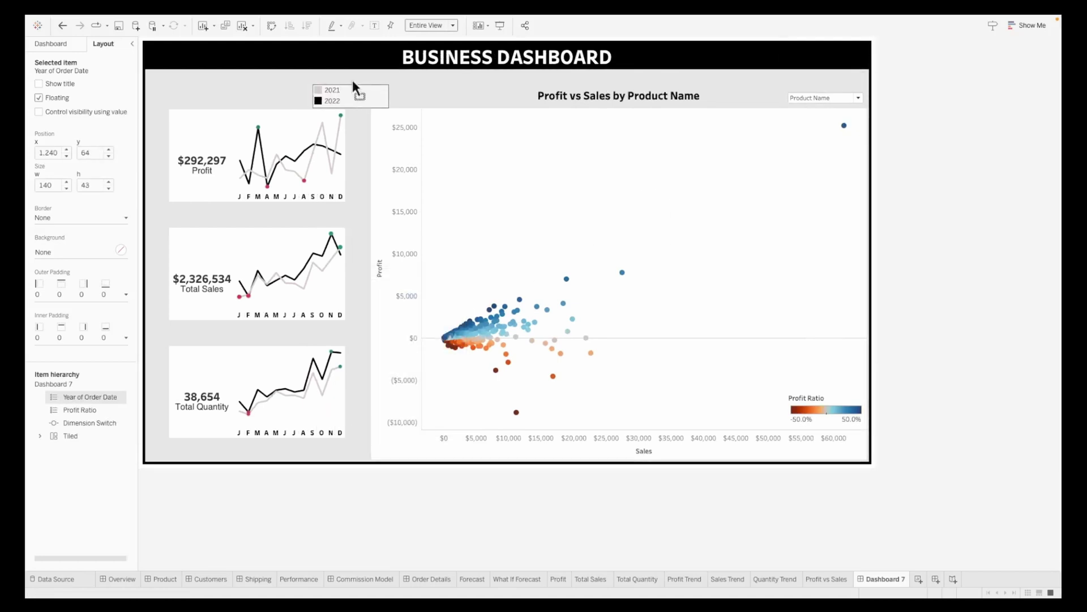
{"action": "left_click_drag", "start_coordinate": [352, 80], "coordinate": [352, 80]}
{"action": "left_click", "coordinate": [356, 99]}
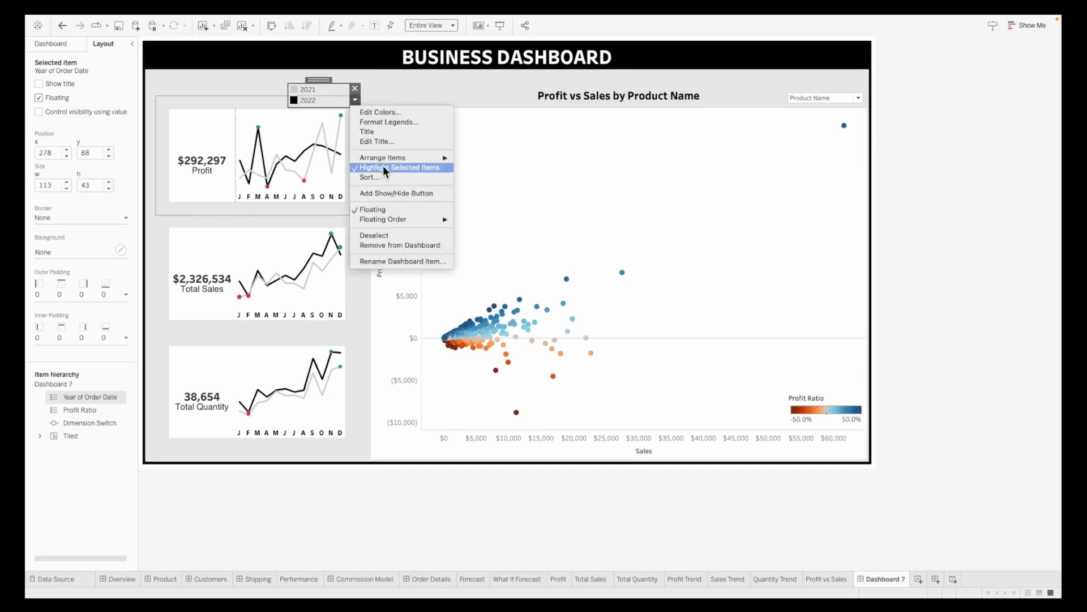
{"action": "mouse_move", "coordinate": [397, 155]}
{"action": "left_click", "coordinate": [497, 164]}
{"action": "left_click_drag", "start_coordinate": [288, 107], "coordinate": [329, 87]}
Give the Profit number tile a bottom inner padding of 5
{"action": "left_click", "coordinate": [202, 114]}
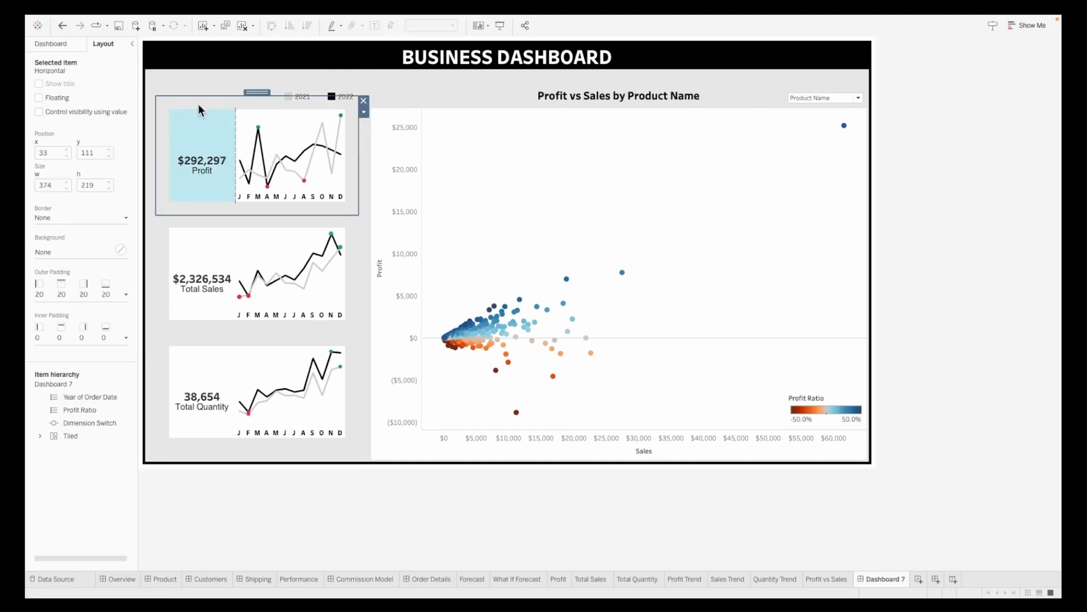
{"action": "left_click", "coordinate": [86, 336]}
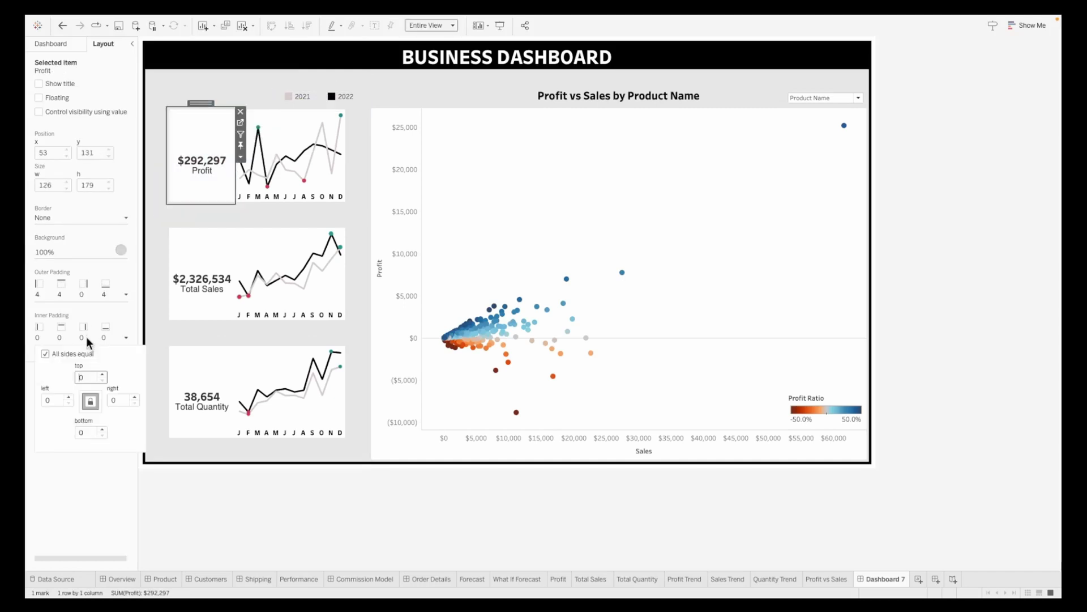
{"action": "key", "text": "Tab"}
{"action": "left_click", "coordinate": [45, 353]}
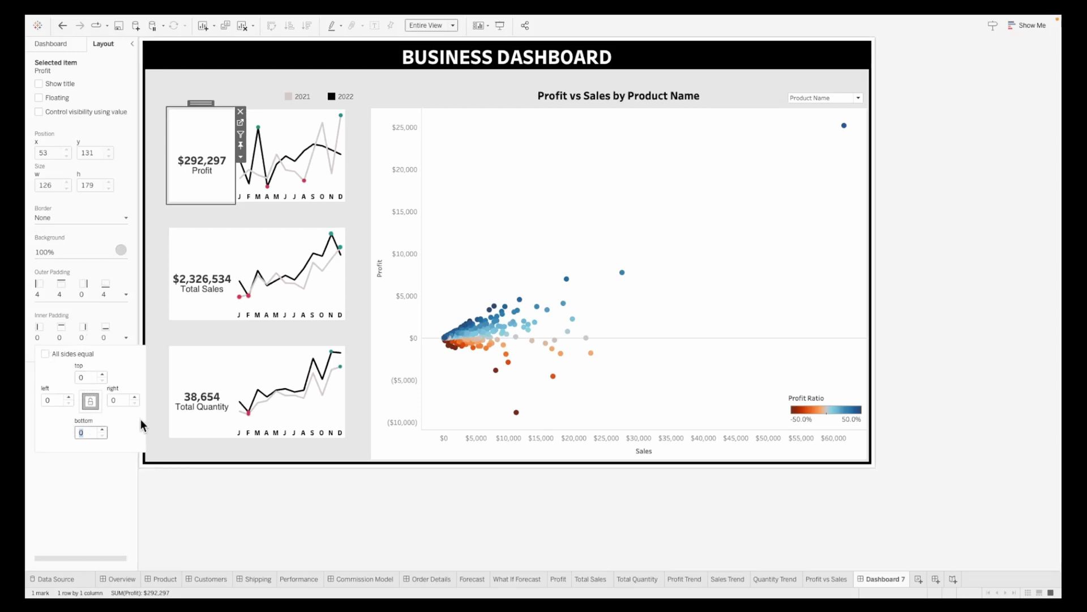
{"action": "type", "text": "10"}
{"action": "key", "text": "Return"}
{"action": "key", "text": "BackSpace"}
{"action": "key", "text": "BackSpace"}
{"action": "type", "text": "5"}
{"action": "key", "text": "Return"}
{"action": "key", "text": "Tab"}
{"action": "key", "text": "Tab"}
Give the Profit trend chart a bottom inner padding of 5
{"action": "left_click", "coordinate": [289, 120]}
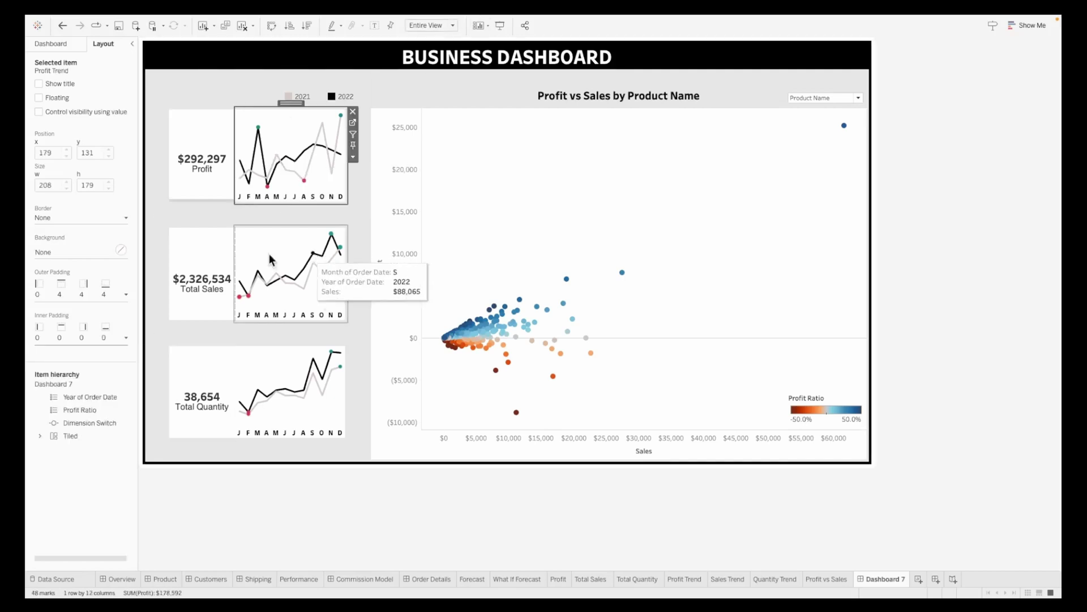
{"action": "left_click", "coordinate": [80, 334]}
{"action": "double_click", "coordinate": [86, 432]}
{"action": "type", "text": "5"}
{"action": "key", "text": "Tab"}
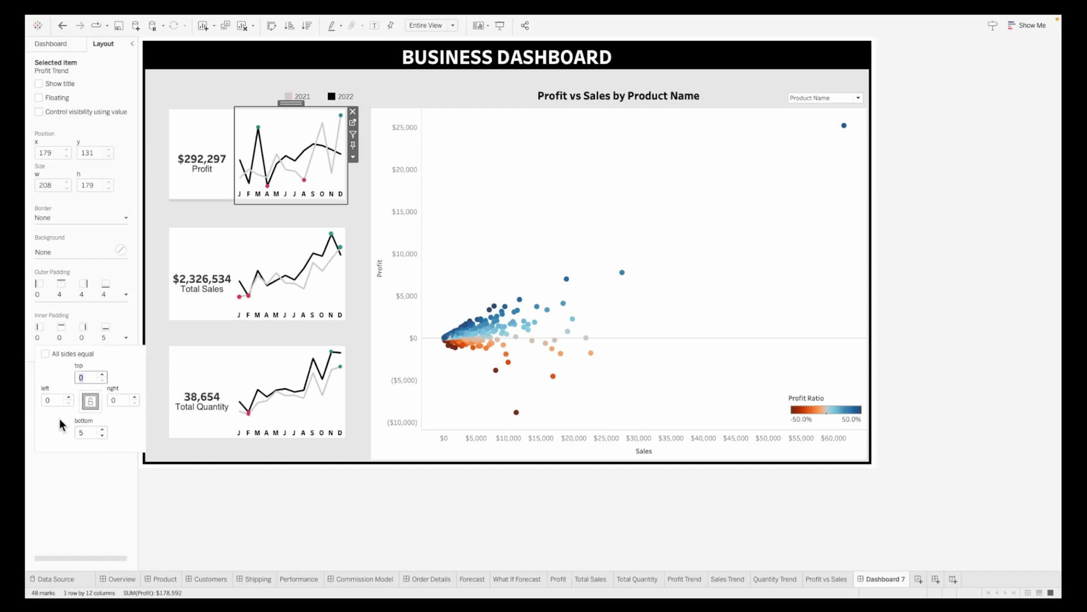
{"action": "left_click", "coordinate": [79, 252]}
{"action": "left_click", "coordinate": [912, 239]}
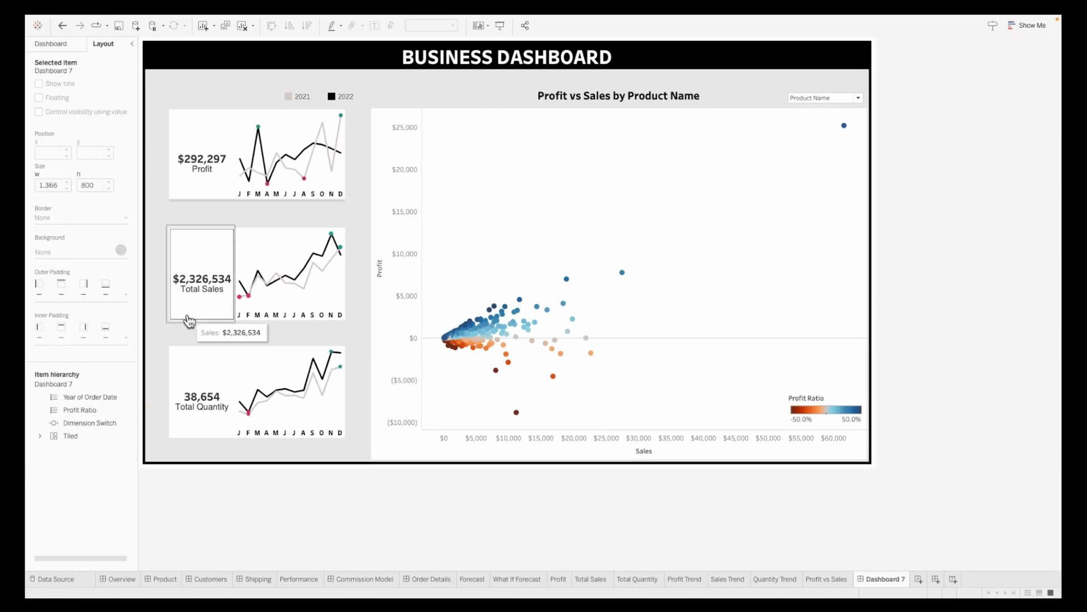
Review padding and background colour of the Total Sales tile and Sales trend chart
{"action": "left_click", "coordinate": [212, 318]}
{"action": "left_click", "coordinate": [67, 336]}
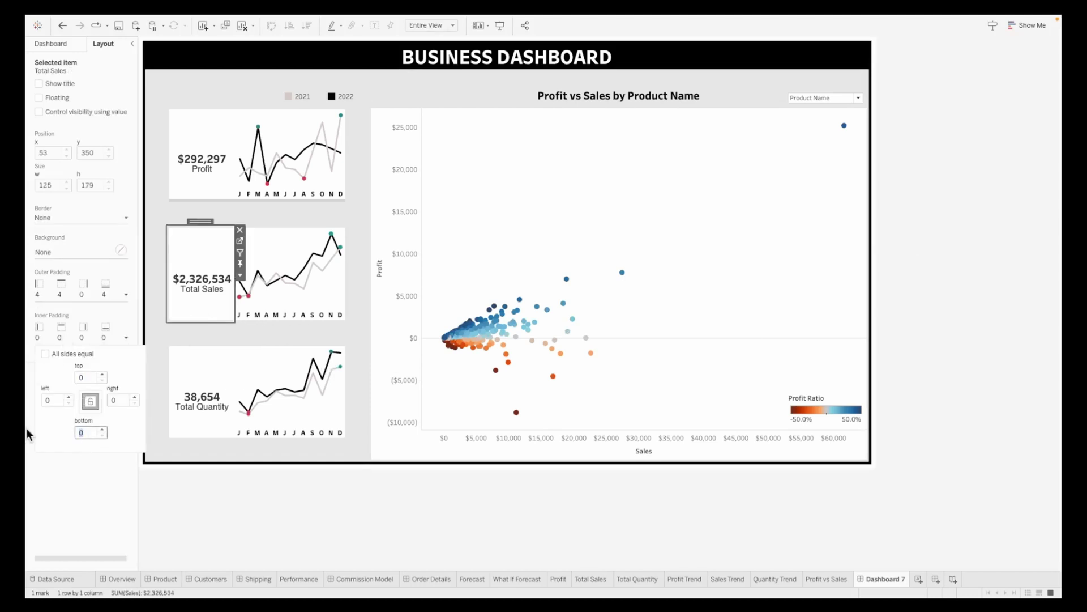
{"action": "left_click", "coordinate": [79, 252]}
{"action": "left_click", "coordinate": [299, 301]}
{"action": "left_click", "coordinate": [73, 294]}
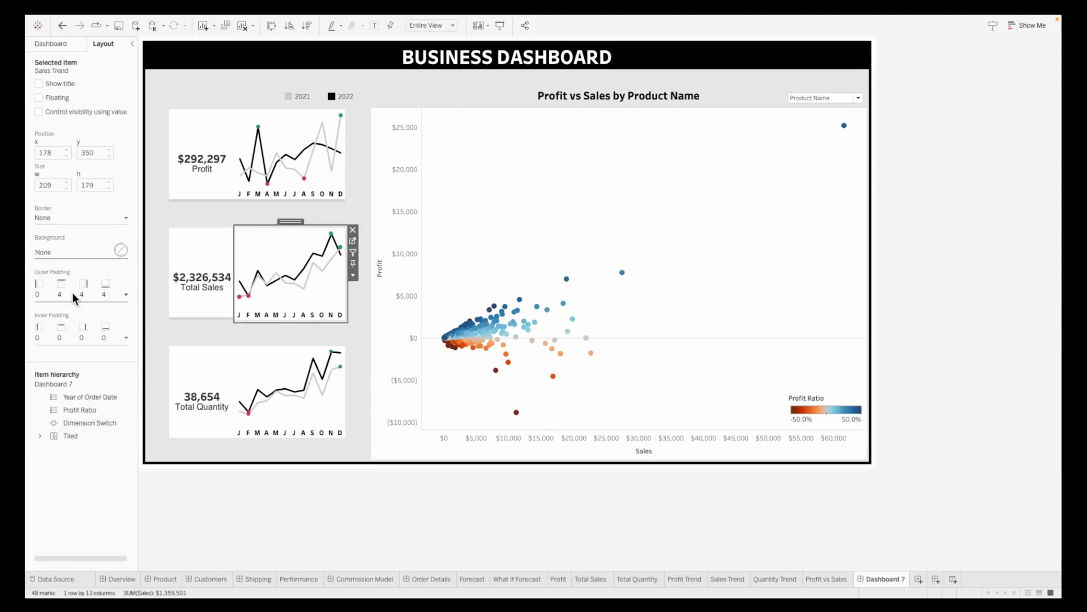
{"action": "left_click", "coordinate": [68, 336]}
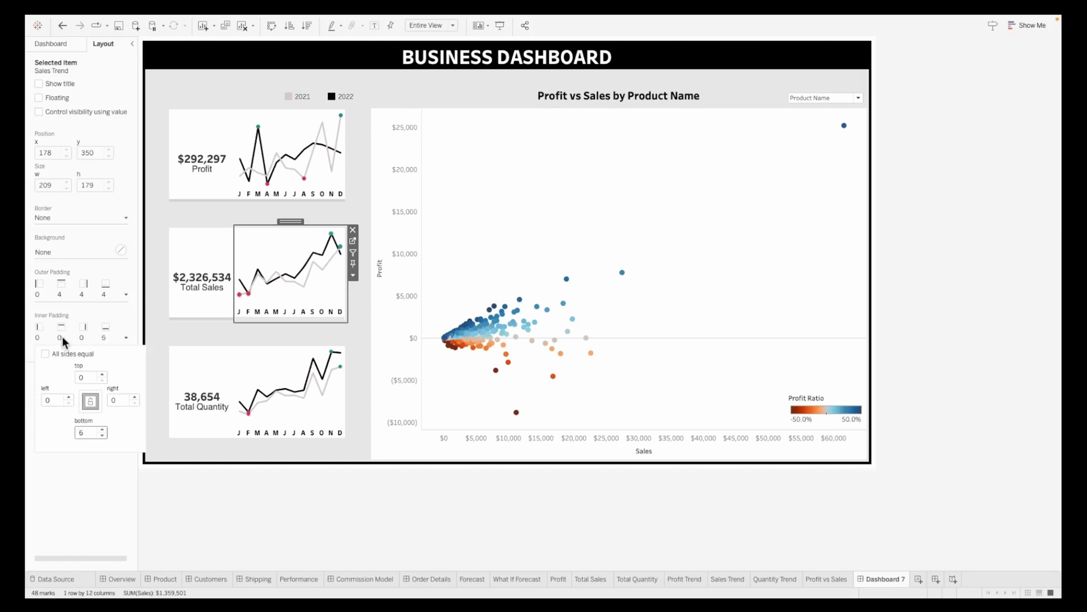
{"action": "left_click", "coordinate": [71, 252]}
Review padding and background colour of the Total Quantity tile and Quantity trend chart
{"action": "left_click", "coordinate": [201, 396]}
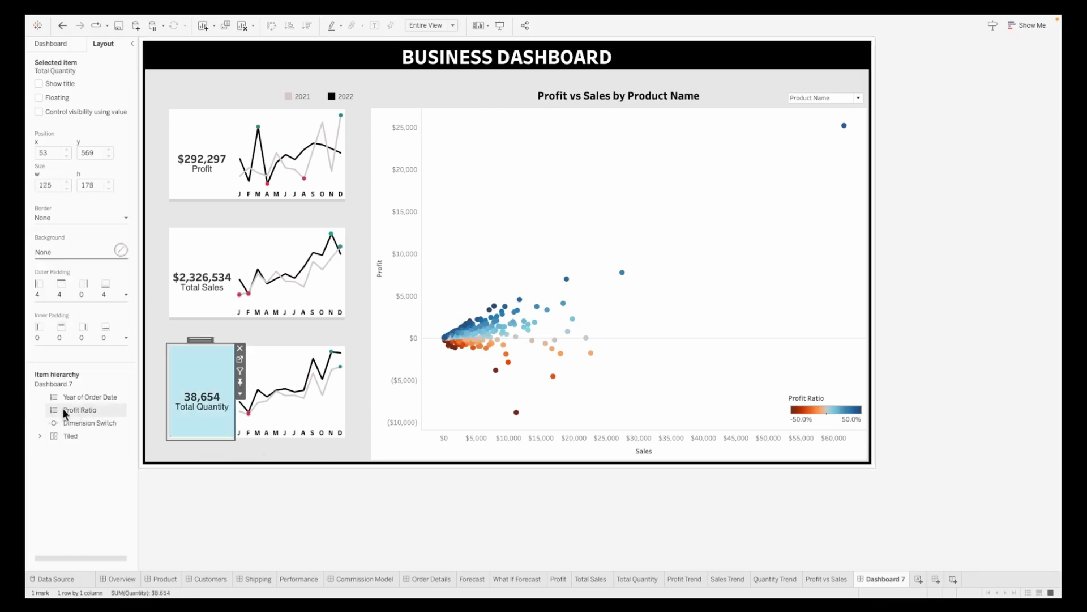
{"action": "left_click", "coordinate": [68, 335]}
{"action": "left_click", "coordinate": [71, 252]}
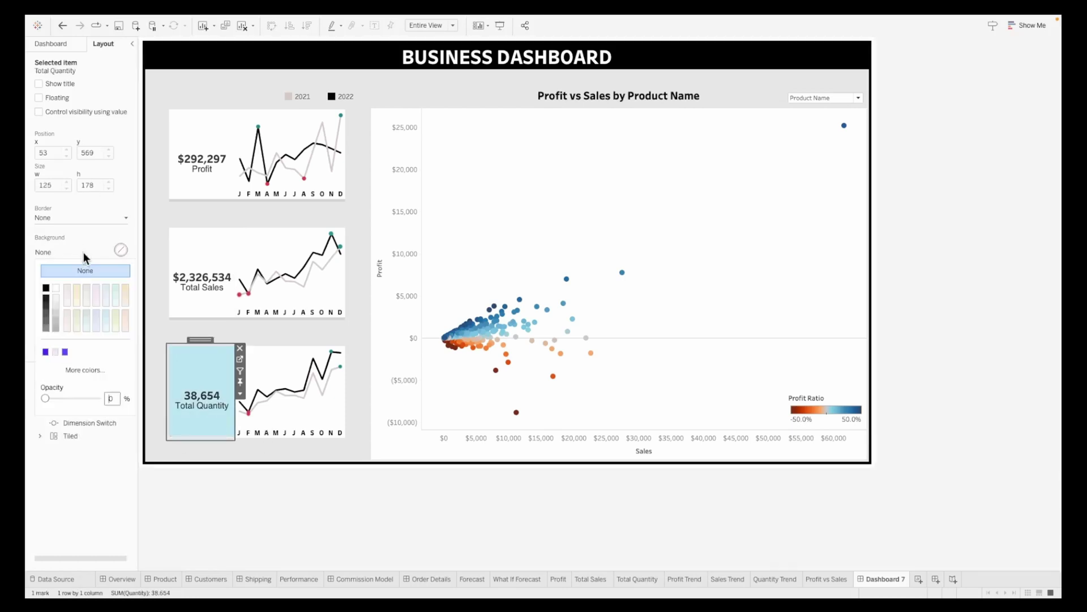
{"action": "left_click", "coordinate": [320, 436]}
{"action": "left_click", "coordinate": [79, 337]}
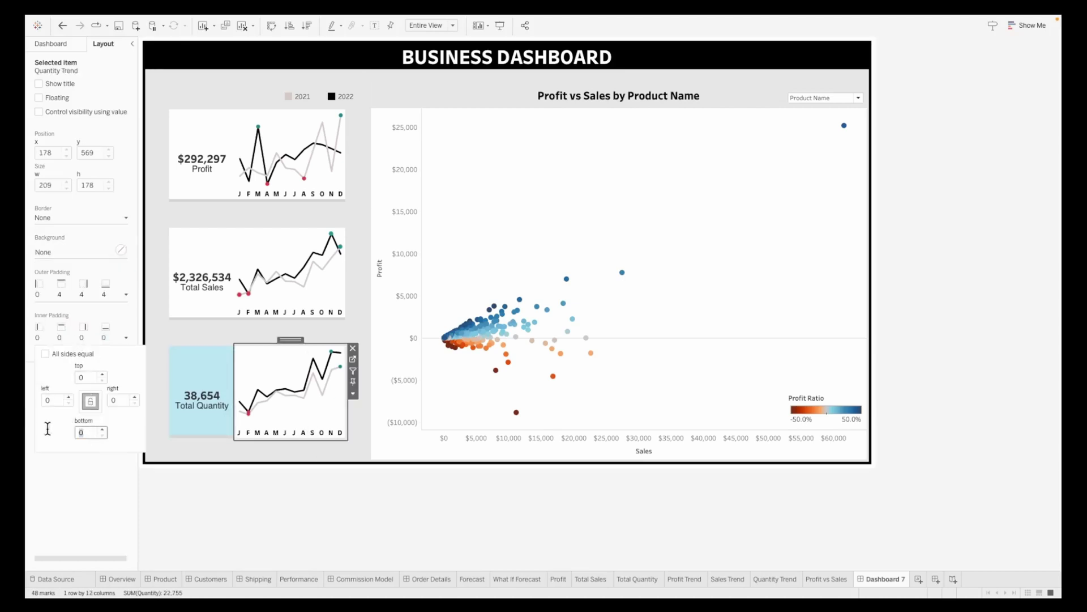
{"action": "left_click", "coordinate": [76, 253]}
{"action": "left_click", "coordinate": [301, 449]}
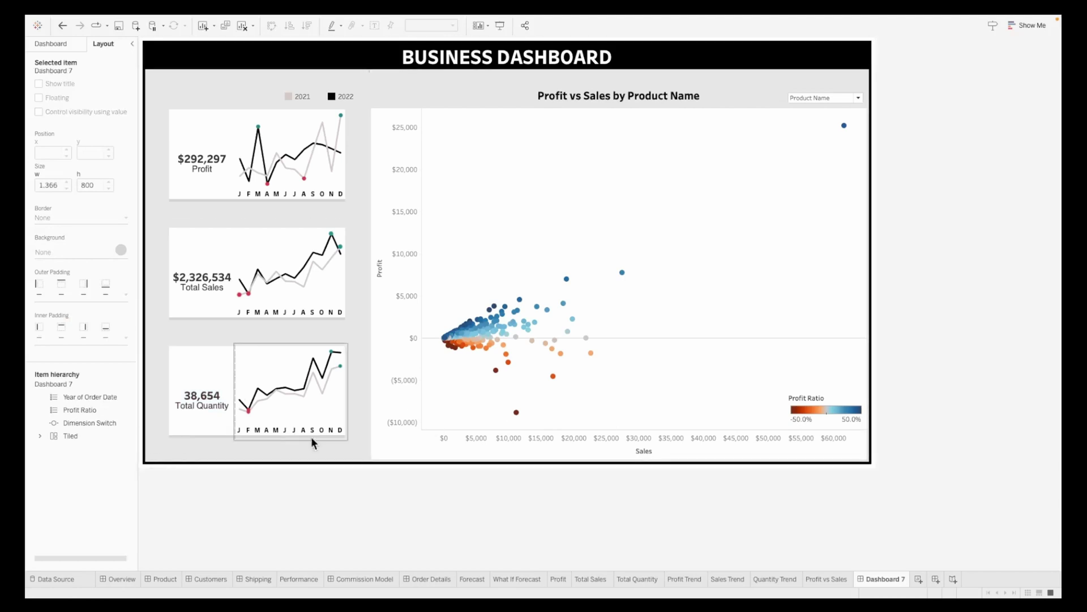
Set the scatter chart's outer padding to 50 and move the Profit Ratio legend slightly up
{"action": "left_click", "coordinate": [467, 450]}
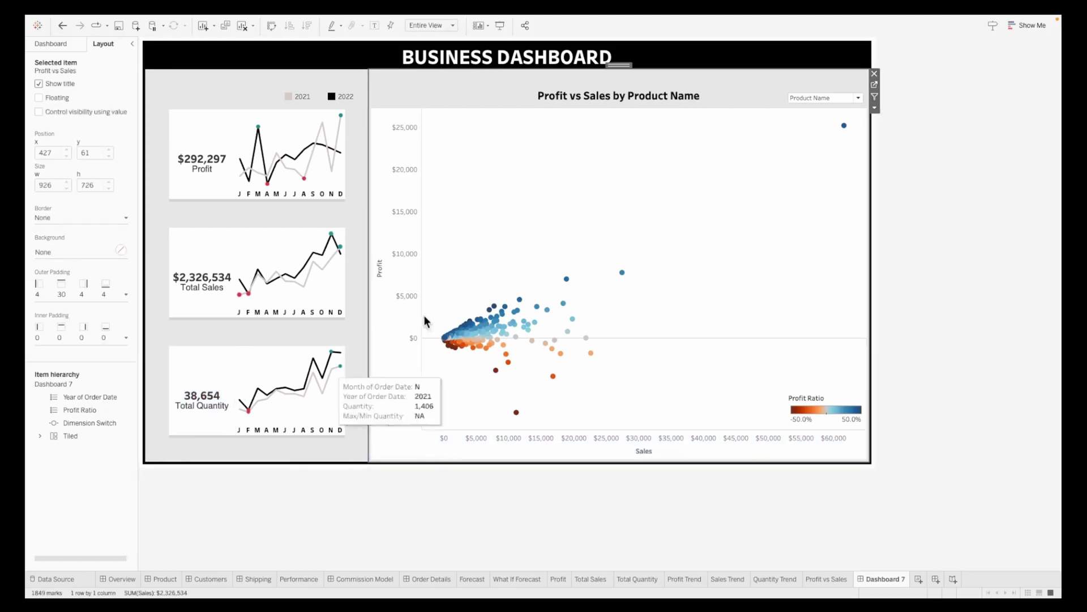
{"action": "left_click", "coordinate": [87, 294]}
{"action": "type", "text": "50"}
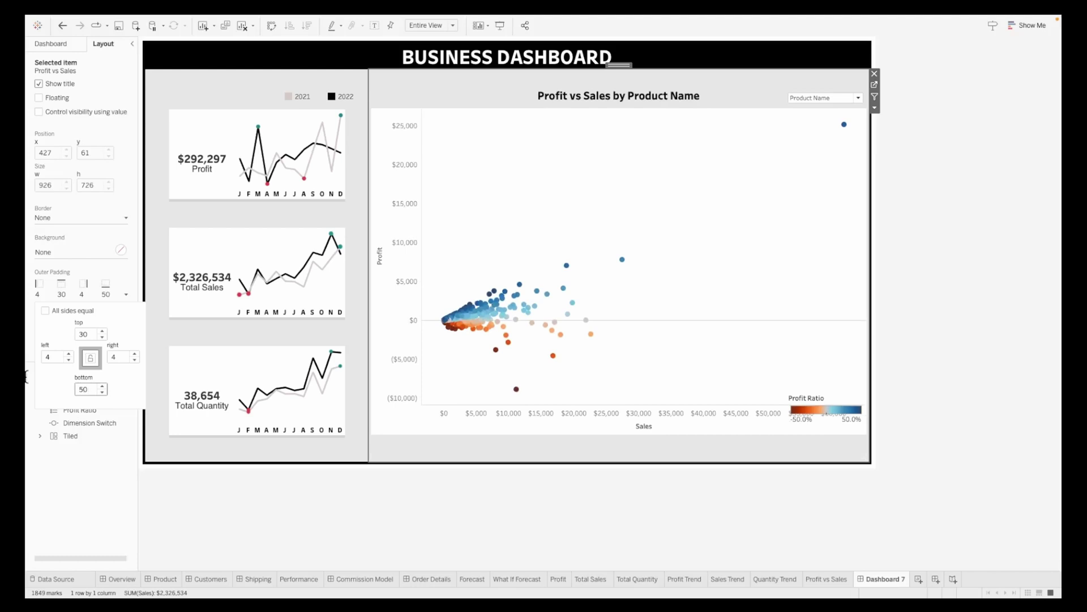
{"action": "left_click", "coordinate": [833, 399]}
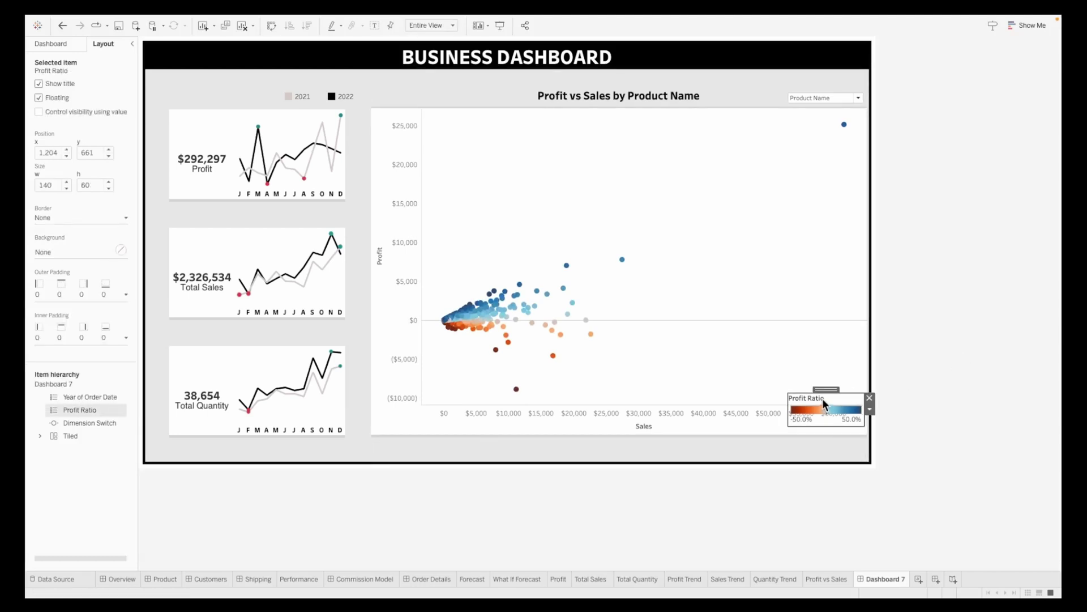
{"action": "left_click_drag", "start_coordinate": [826, 389], "coordinate": [821, 359]}
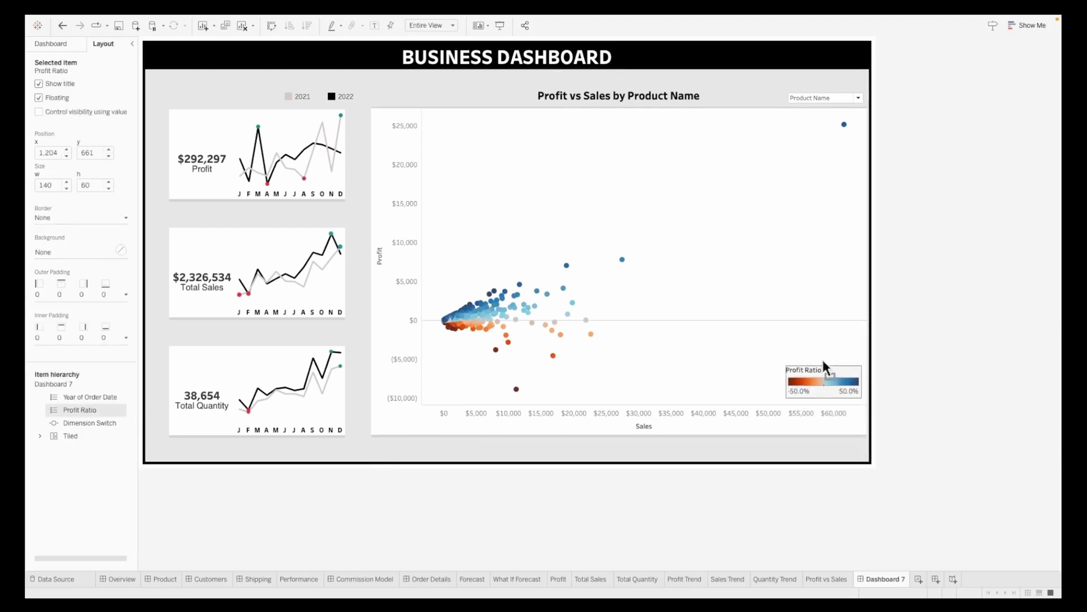
Insert the coins, gold bars and barcode stock icons from a 'money' icon search
{"action": "left_click", "coordinate": [956, 371]}
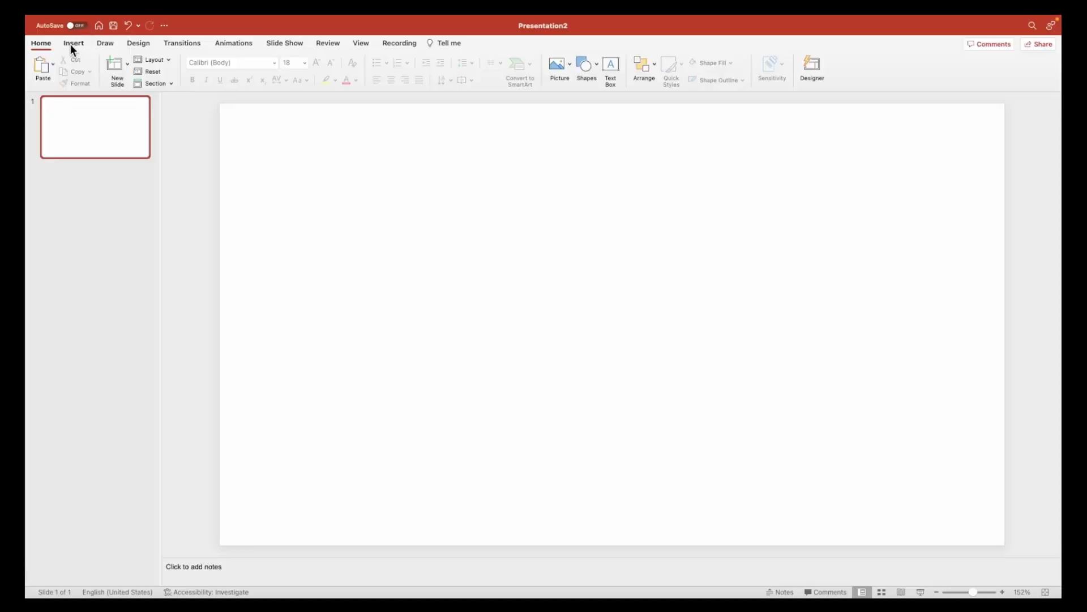
{"action": "left_click", "coordinate": [72, 43]}
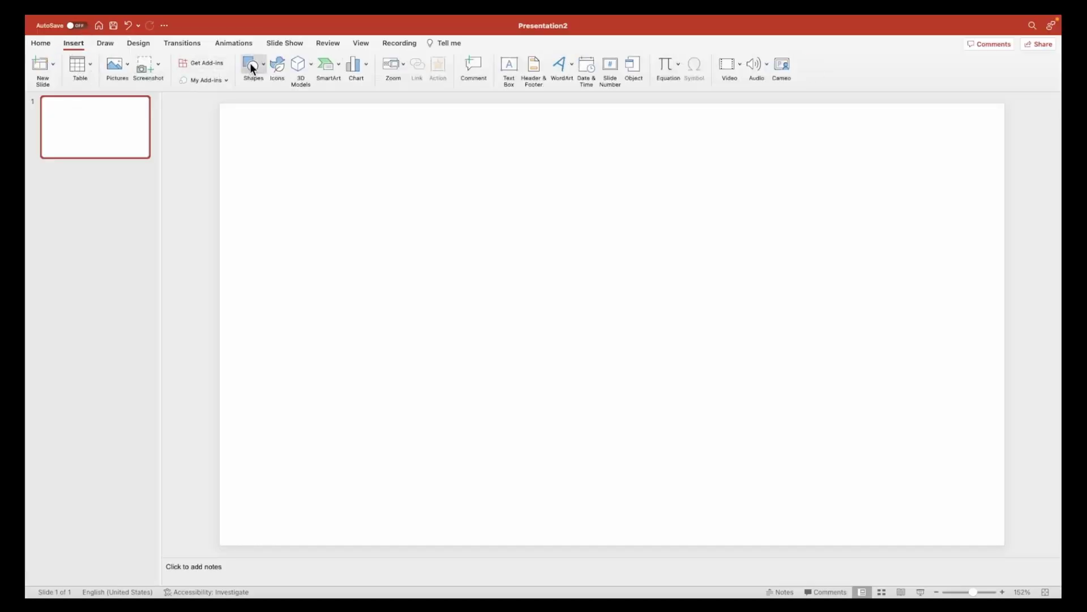
{"action": "left_click", "coordinate": [280, 67]}
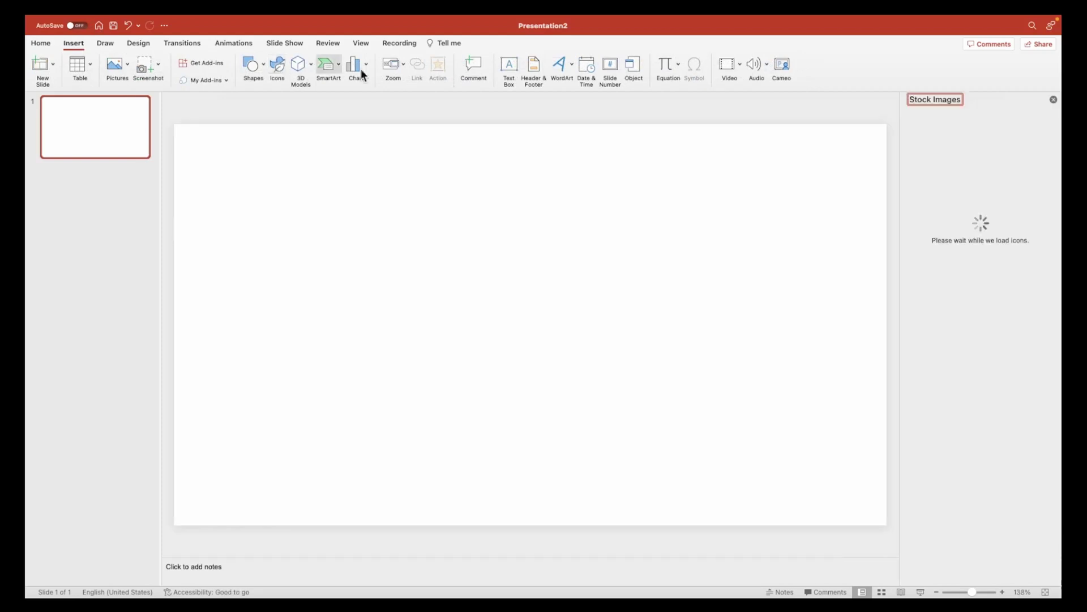
{"action": "type", "text": "money"}
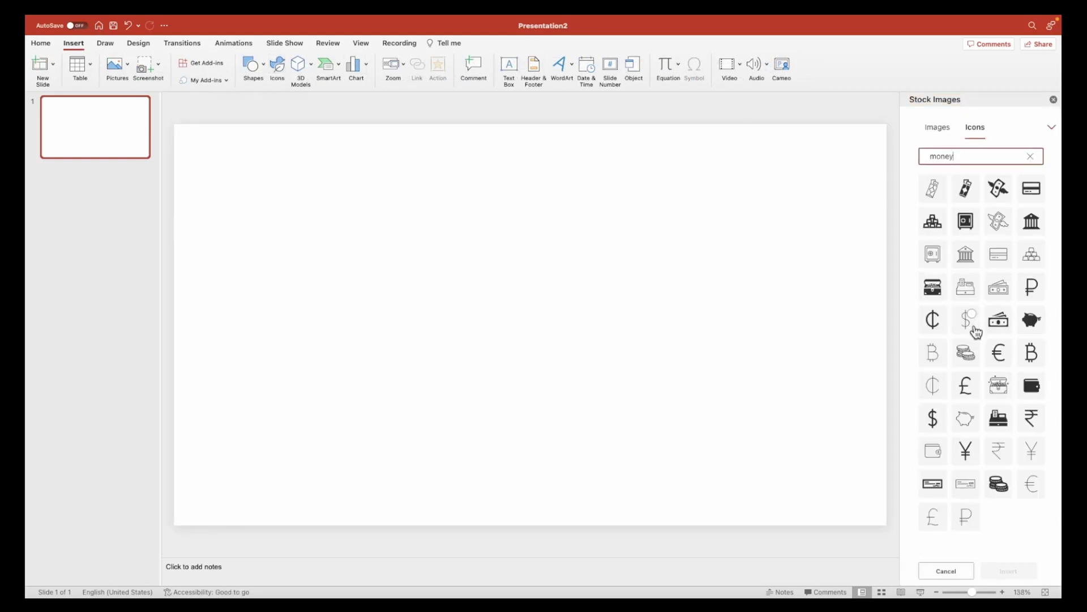
{"action": "left_click", "coordinate": [1000, 489]}
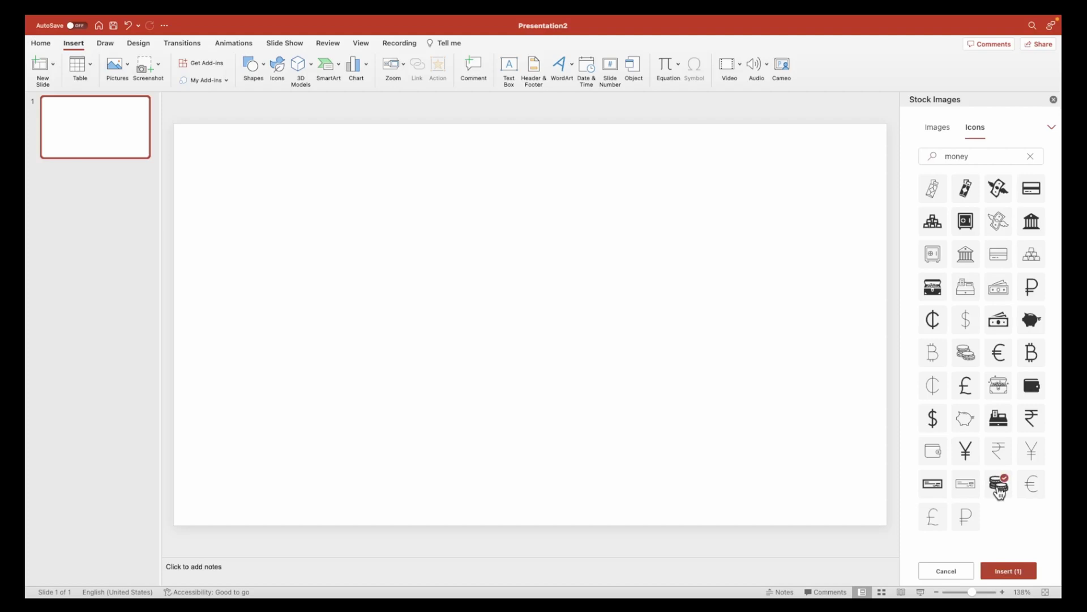
{"action": "left_click", "coordinate": [932, 226]}
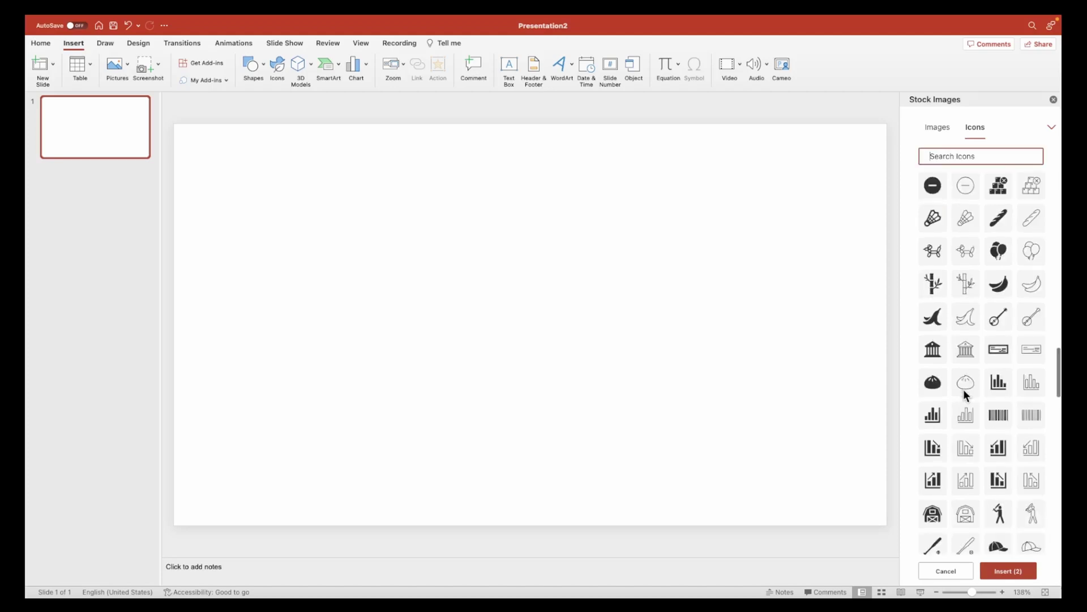
{"action": "scroll", "coordinate": [1000, 374], "scroll_direction": "down", "scroll_amount": 1}
{"action": "left_click", "coordinate": [998, 386]}
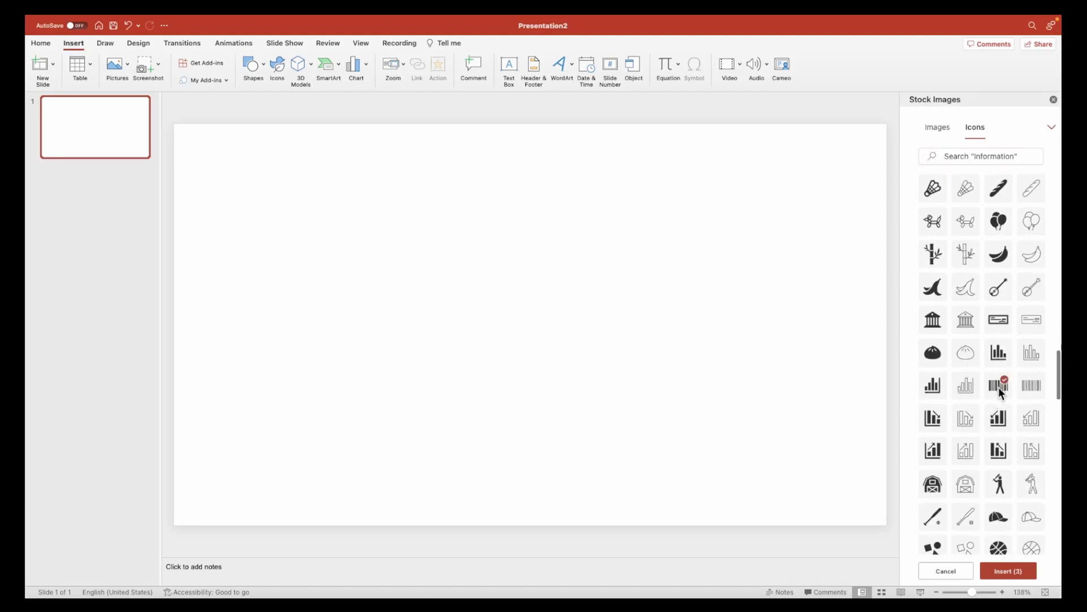
{"action": "left_click", "coordinate": [1009, 571]}
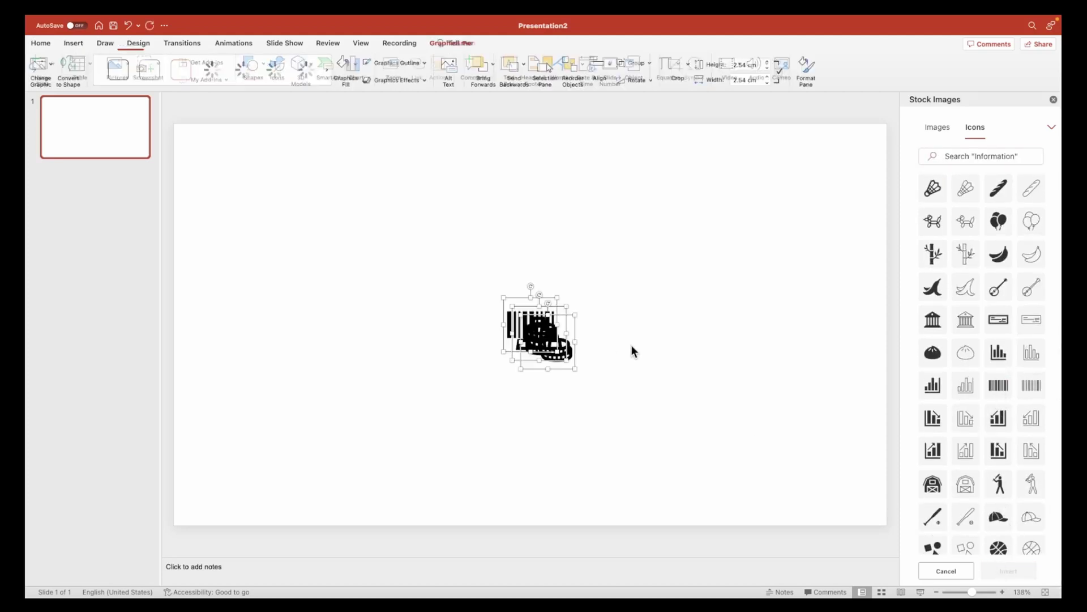
Save the barcode icon as the picture sales.png
{"action": "left_click_drag", "start_coordinate": [546, 335], "coordinate": [538, 343]}
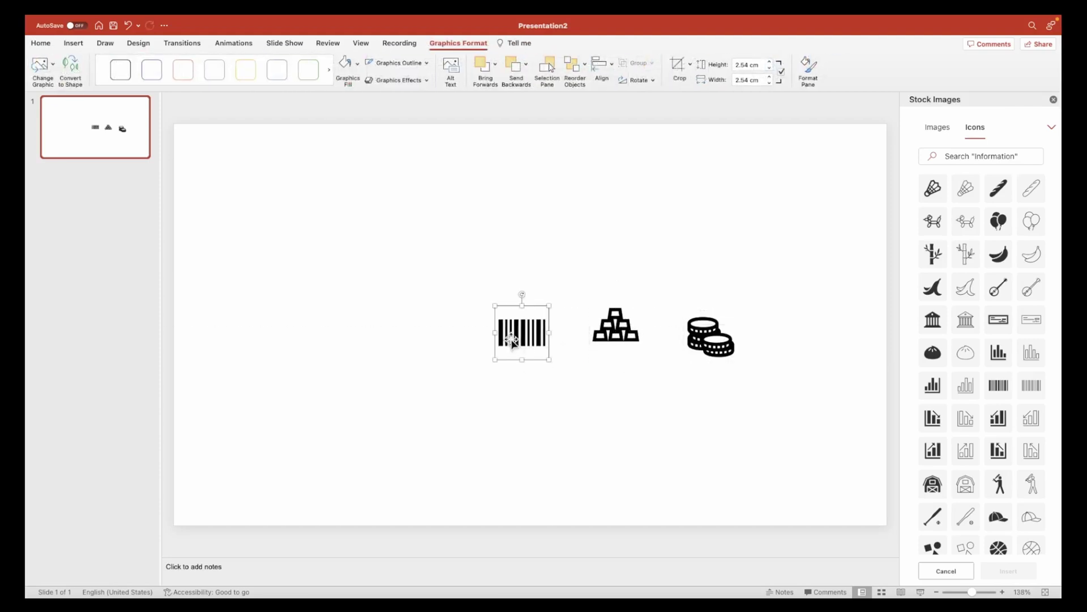
{"action": "right_click", "coordinate": [516, 334]}
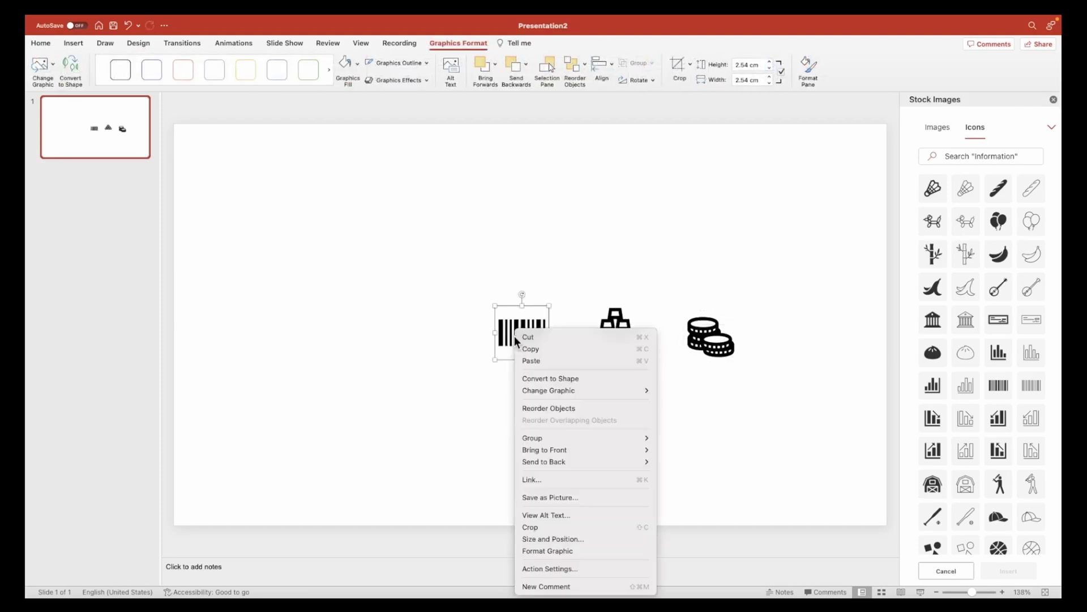
{"action": "left_click", "coordinate": [567, 497]}
{"action": "left_click", "coordinate": [473, 403]}
{"action": "left_click", "coordinate": [459, 343]}
{"action": "type", "text": "sal"}
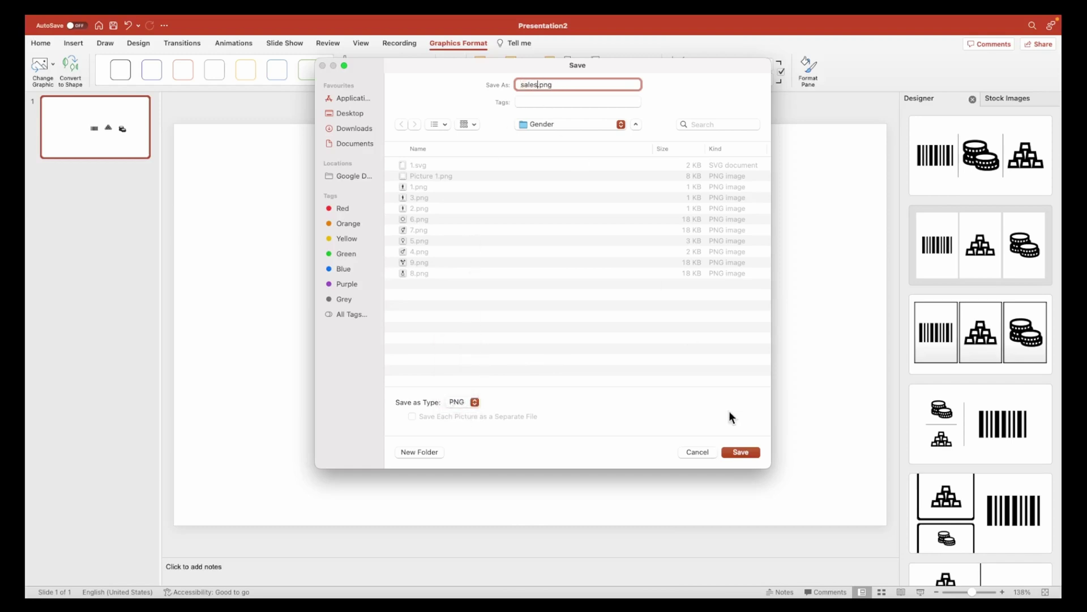
{"action": "type", "text": "es"}
{"action": "left_click", "coordinate": [746, 454]}
Save the gold bars icon as the picture quantity.png
{"action": "left_click", "coordinate": [615, 324]}
{"action": "right_click", "coordinate": [605, 328]}
{"action": "left_click", "coordinate": [609, 498]}
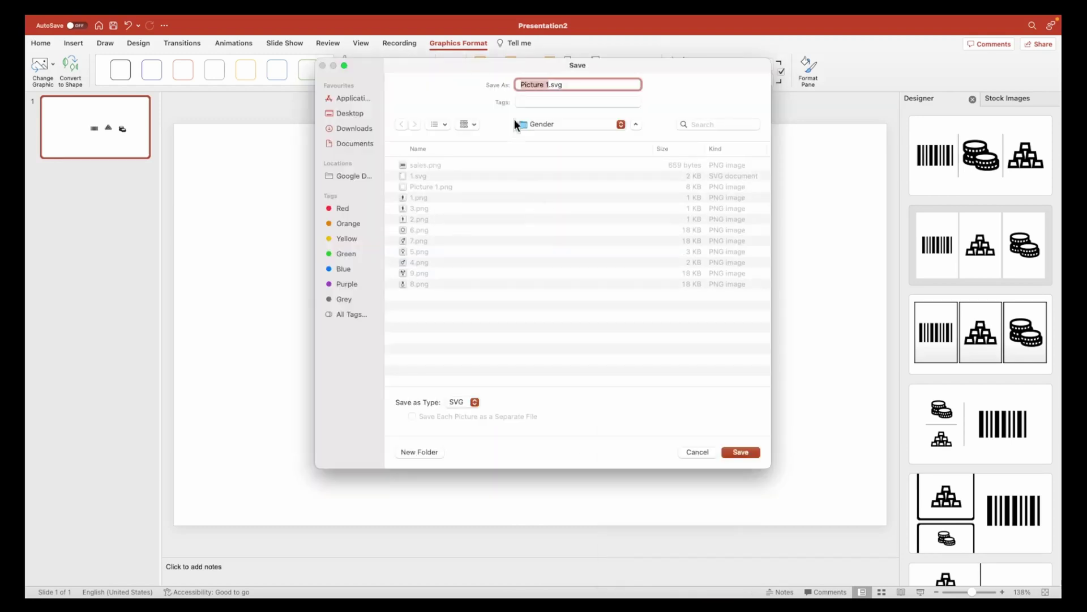
{"action": "type", "text": "quantity"}
{"action": "key", "text": "Tab"}
{"action": "left_click", "coordinate": [460, 403]}
{"action": "left_click", "coordinate": [461, 345]}
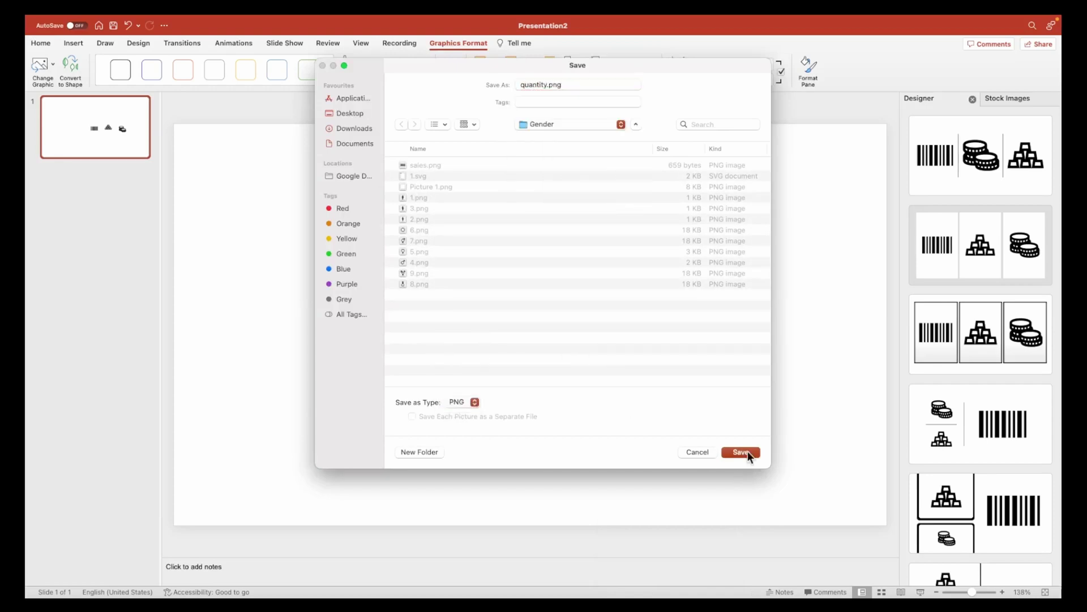
{"action": "left_click", "coordinate": [741, 452]}
Save the coins icon as a PNG picture for profit
{"action": "right_click", "coordinate": [709, 333]}
{"action": "left_click", "coordinate": [714, 494]}
{"action": "type", "text": "pri"}
{"action": "left_click", "coordinate": [456, 402]}
{"action": "left_click", "coordinate": [461, 346]}
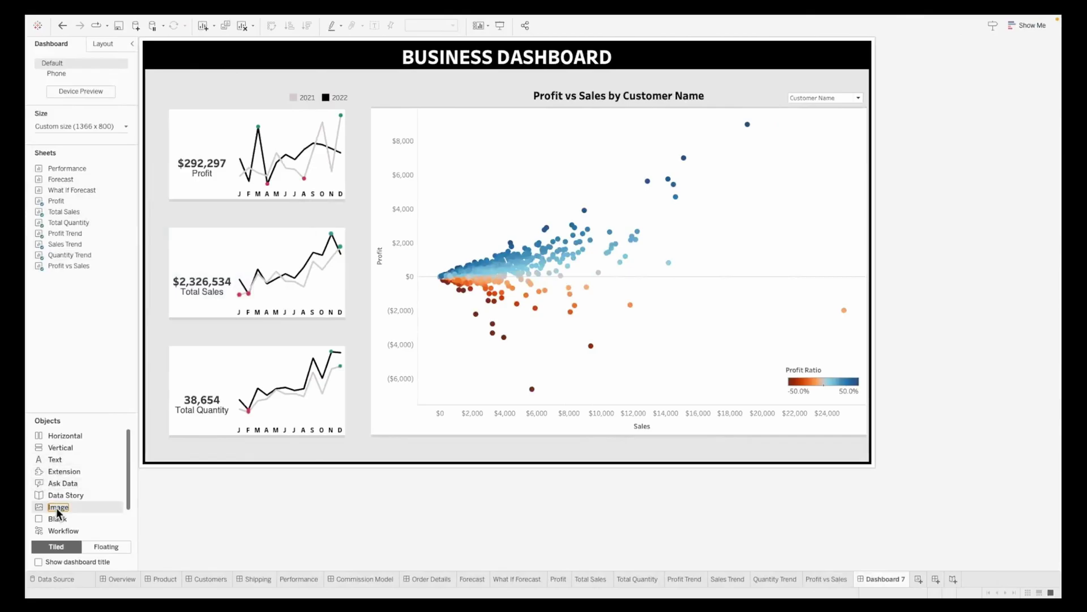
Add a centred image object showing sales.png and shrink it to a small icon
{"action": "left_click_drag", "start_coordinate": [57, 510], "coordinate": [195, 136]}
{"action": "left_click", "coordinate": [601, 254]}
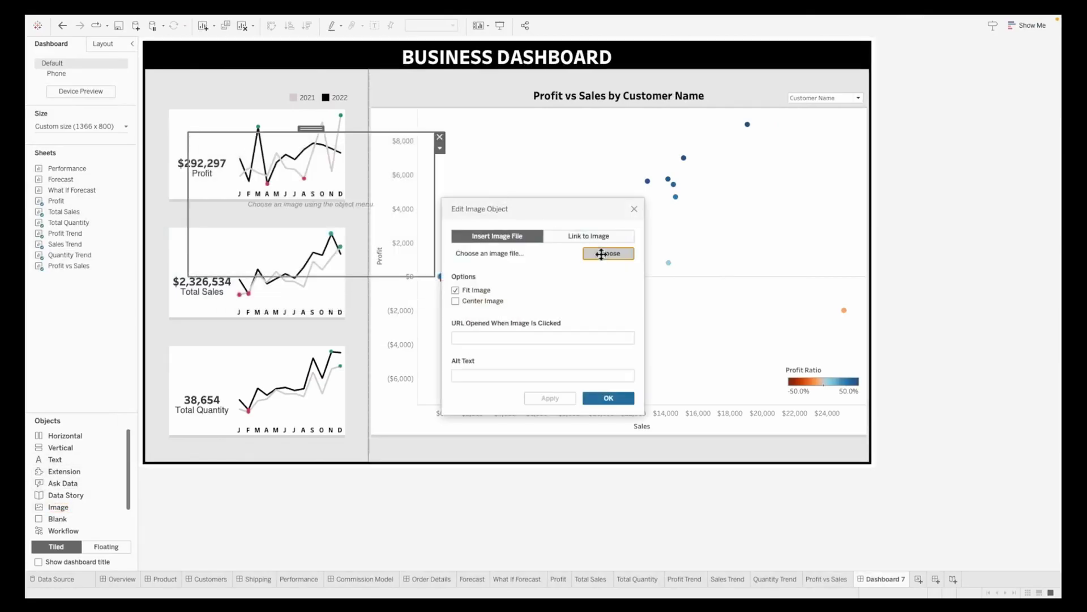
{"action": "double_click", "coordinate": [586, 311]}
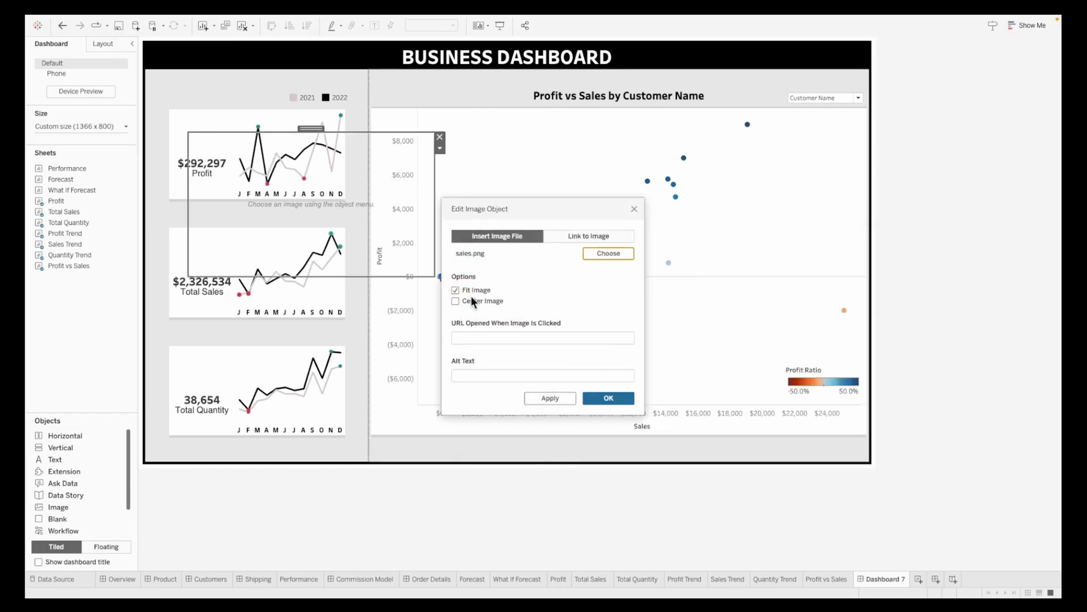
{"action": "left_click", "coordinate": [463, 290]}
{"action": "left_click", "coordinate": [457, 301]}
{"action": "left_click", "coordinate": [550, 396]}
{"action": "left_click", "coordinate": [608, 397]}
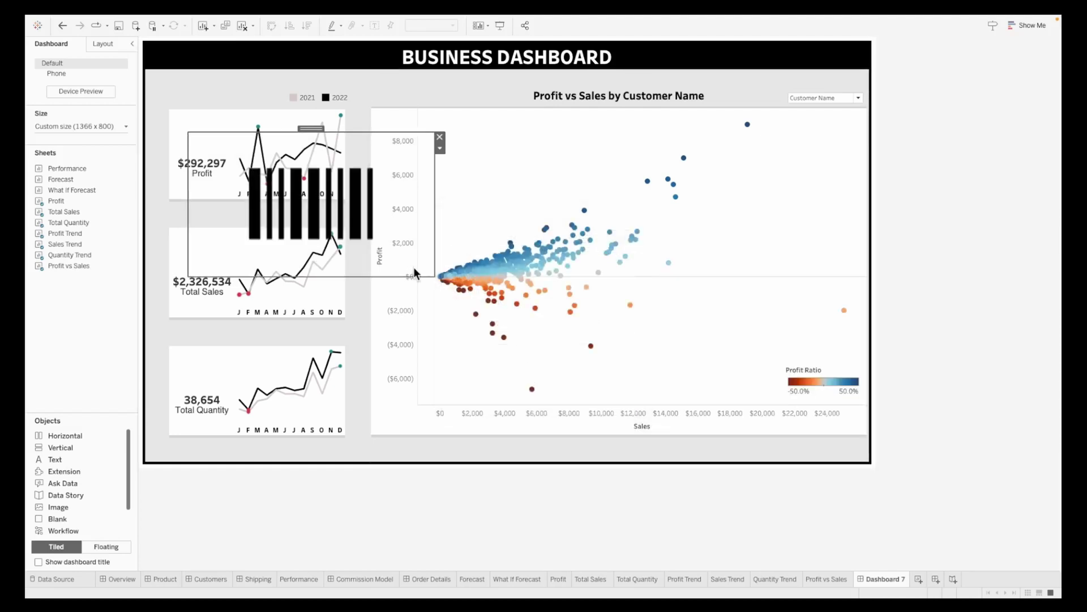
{"action": "left_click_drag", "start_coordinate": [435, 276], "coordinate": [220, 157]}
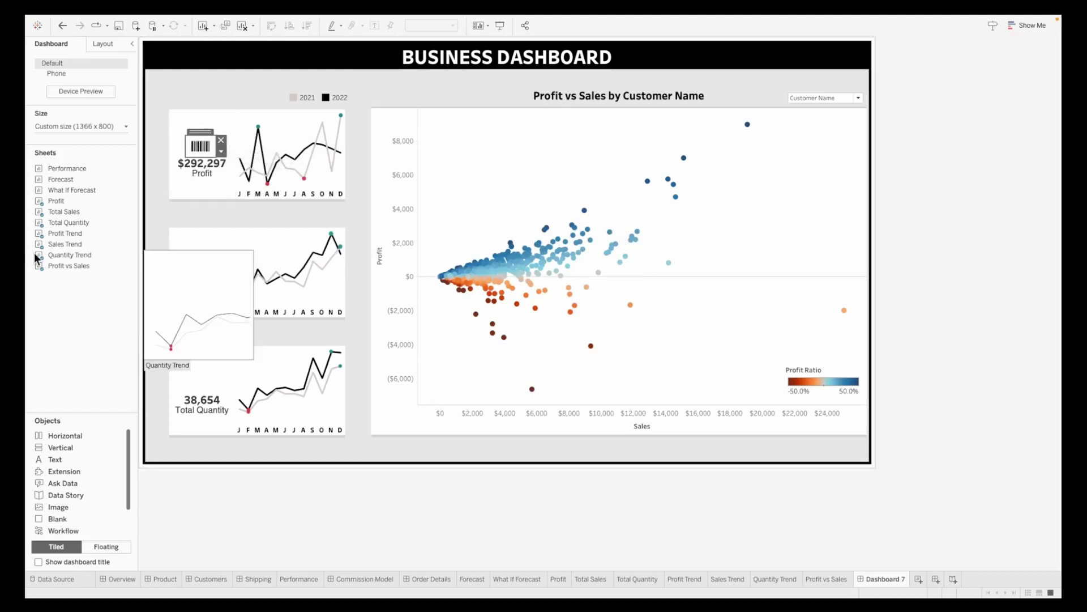
Add a profit.png coins image and move the barcode image into the Total Sales tile
{"action": "left_click_drag", "start_coordinate": [57, 507], "coordinate": [187, 267]}
{"action": "left_click", "coordinate": [600, 253]}
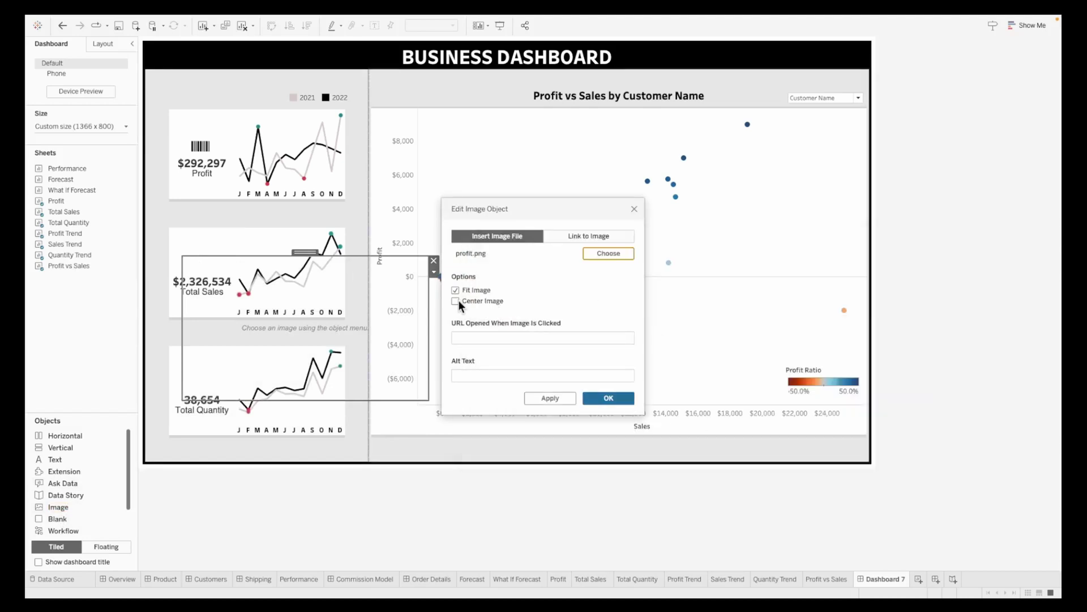
{"action": "left_click", "coordinate": [608, 398]}
{"action": "mouse_move", "coordinate": [201, 146]}
{"action": "left_mouse_down"}
{"action": "mouse_move", "coordinate": [193, 196]}
{"action": "mouse_move", "coordinate": [205, 262]}
{"action": "mouse_move", "coordinate": [432, 267]}
{"action": "mouse_move", "coordinate": [427, 403]}
{"action": "mouse_move", "coordinate": [227, 279]}
{"action": "mouse_move", "coordinate": [215, 159]}
{"action": "left_mouse_up"}
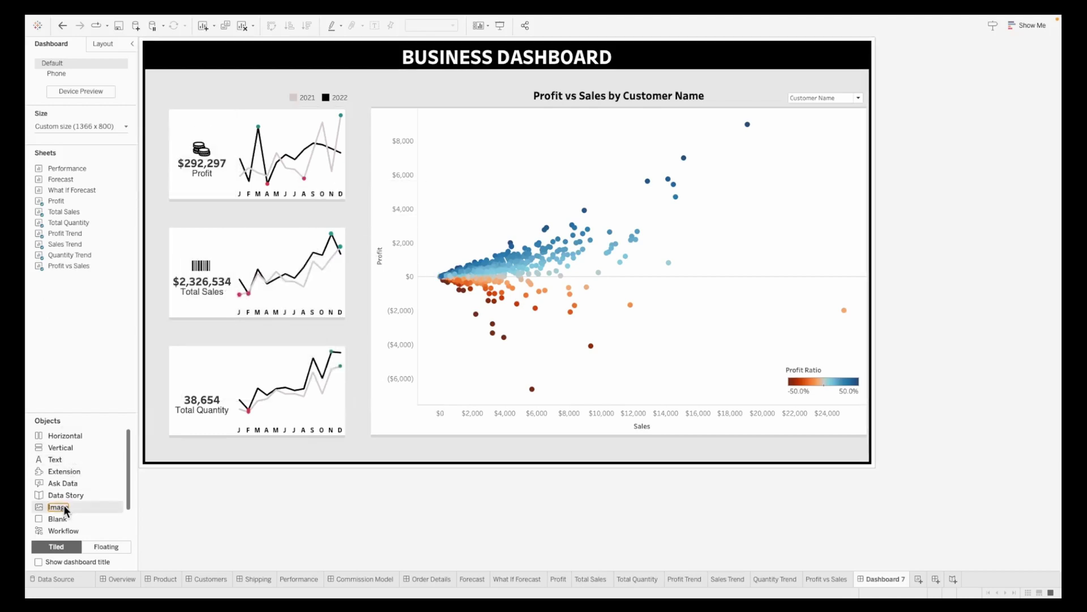
Add a quantity.png gold bars image next to the Total Quantity tile
{"action": "left_click_drag", "start_coordinate": [67, 510], "coordinate": [187, 372]}
{"action": "left_click", "coordinate": [608, 253]}
{"action": "double_click", "coordinate": [606, 305]}
{"action": "left_click", "coordinate": [609, 398]}
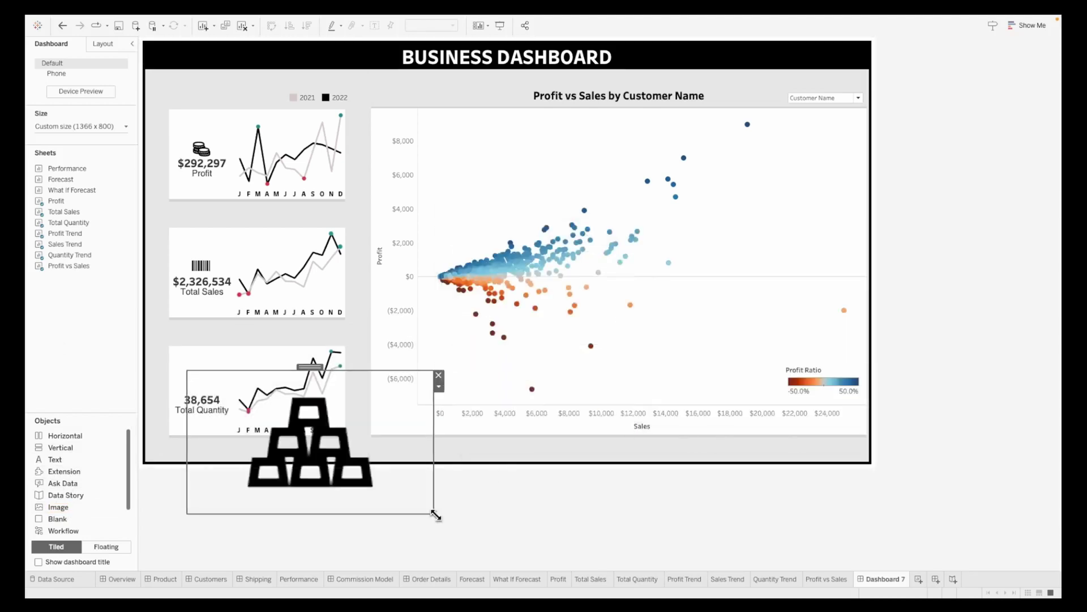
{"action": "left_click", "coordinate": [973, 284]}
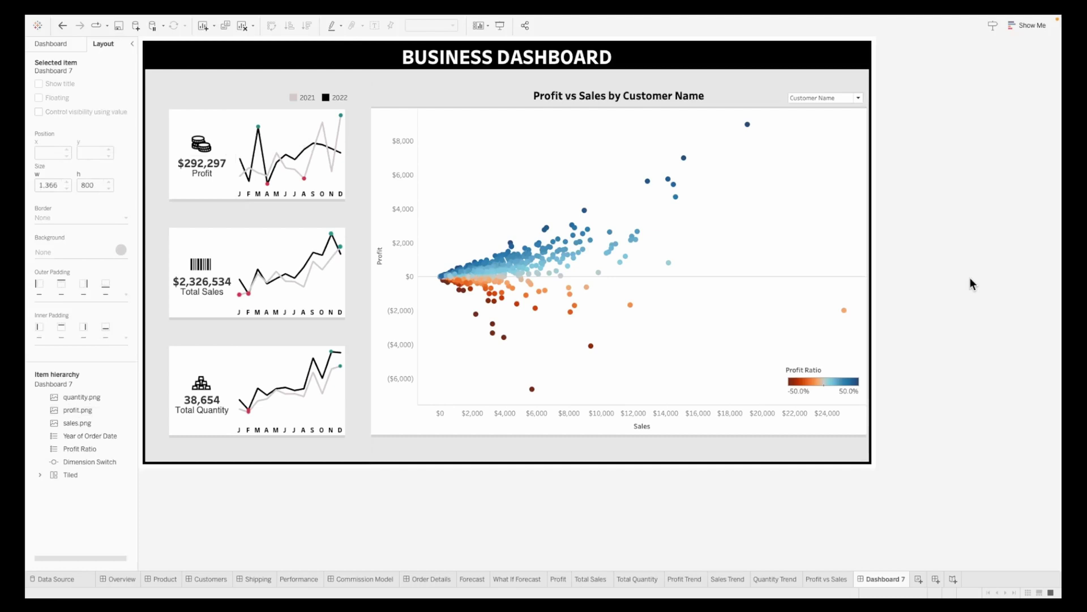
Cycle the scatter through Region, City, Customer Name and Ship Mode, ending on Product Name
{"action": "left_click", "coordinate": [841, 96]}
{"action": "left_click", "coordinate": [823, 117]}
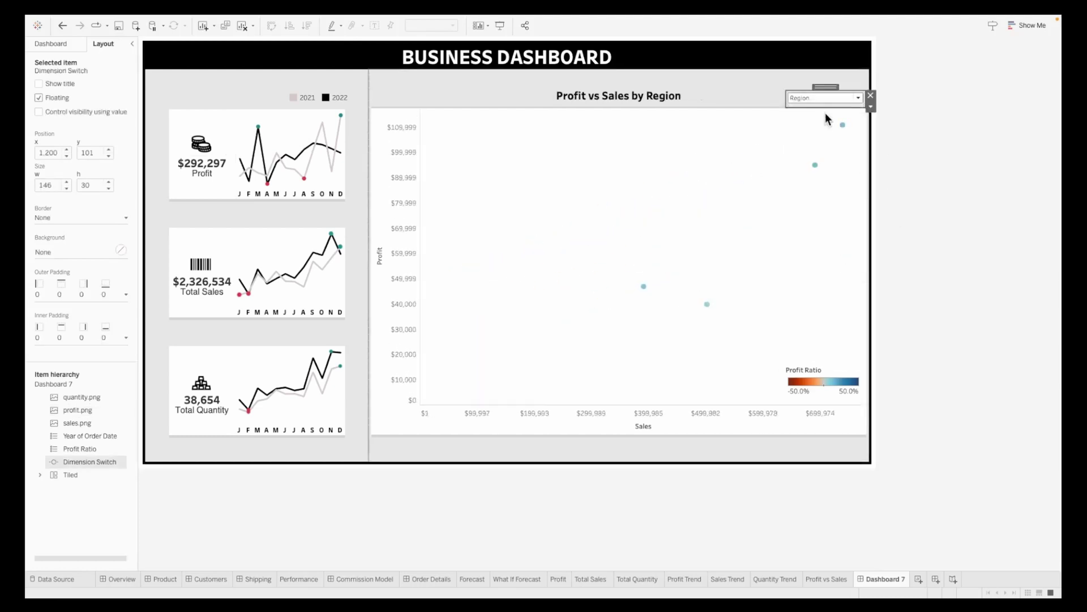
{"action": "left_click", "coordinate": [831, 97]}
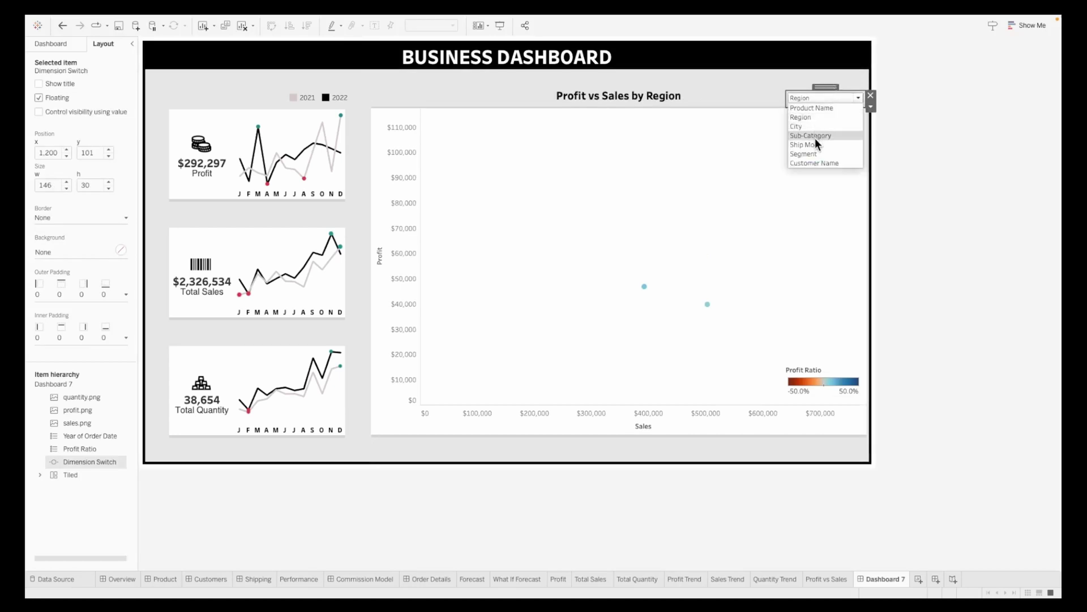
{"action": "left_click", "coordinate": [815, 126]}
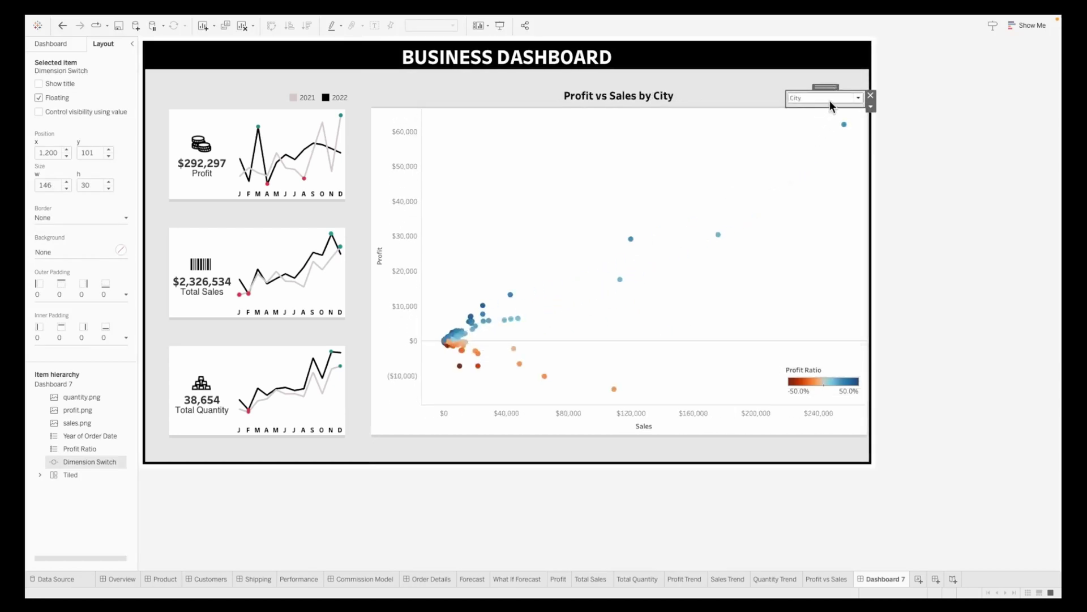
{"action": "left_click", "coordinate": [830, 100]}
{"action": "left_click", "coordinate": [808, 159]}
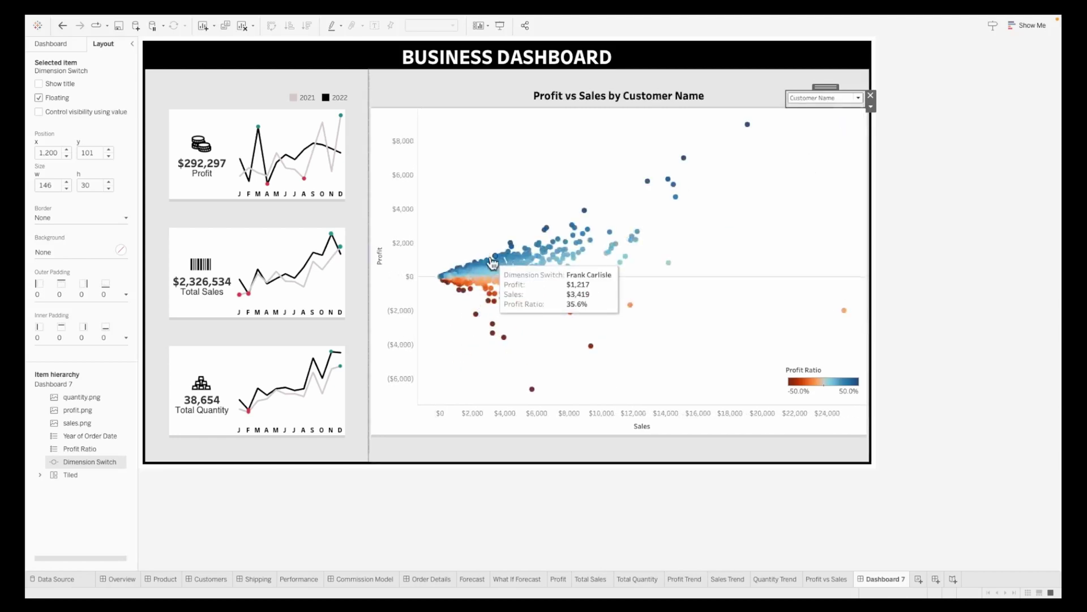
{"action": "left_click", "coordinate": [816, 99]}
{"action": "left_click", "coordinate": [807, 145]}
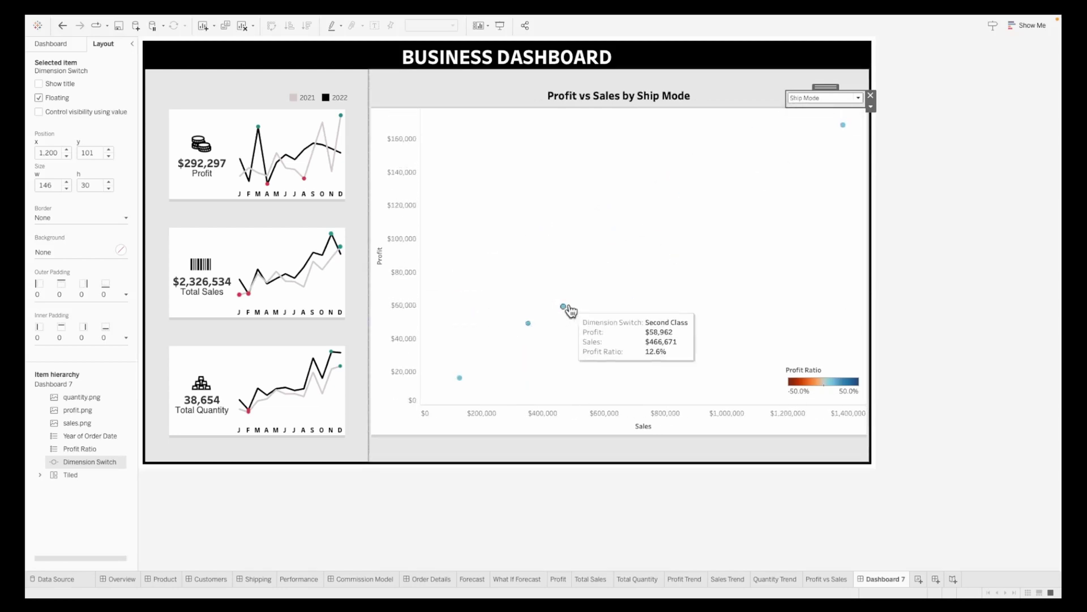
{"action": "left_click", "coordinate": [825, 101]}
{"action": "left_click", "coordinate": [824, 110]}
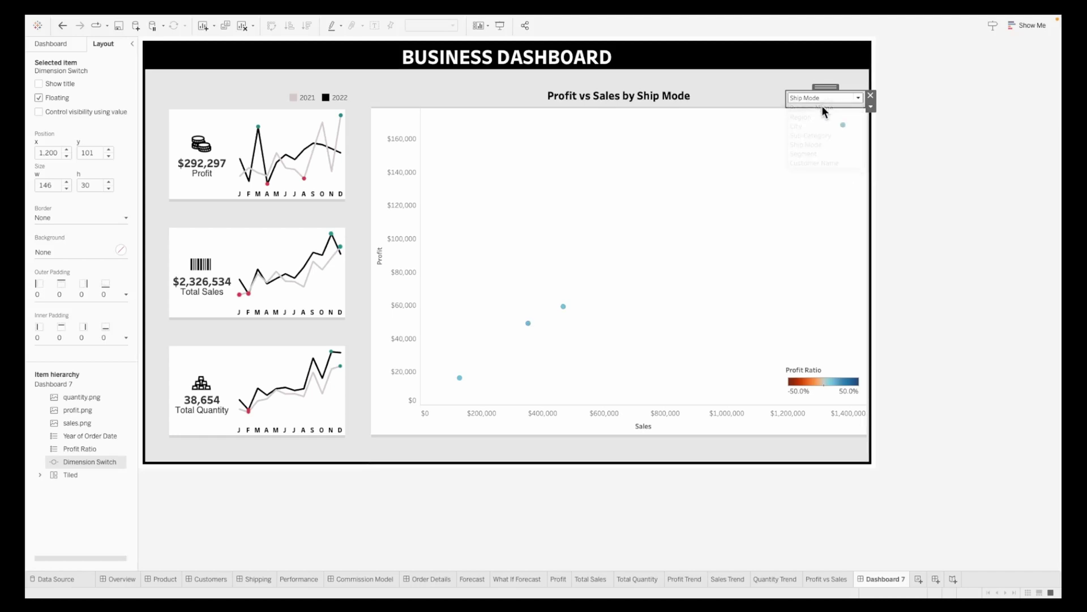
{"action": "left_click", "coordinate": [936, 171]}
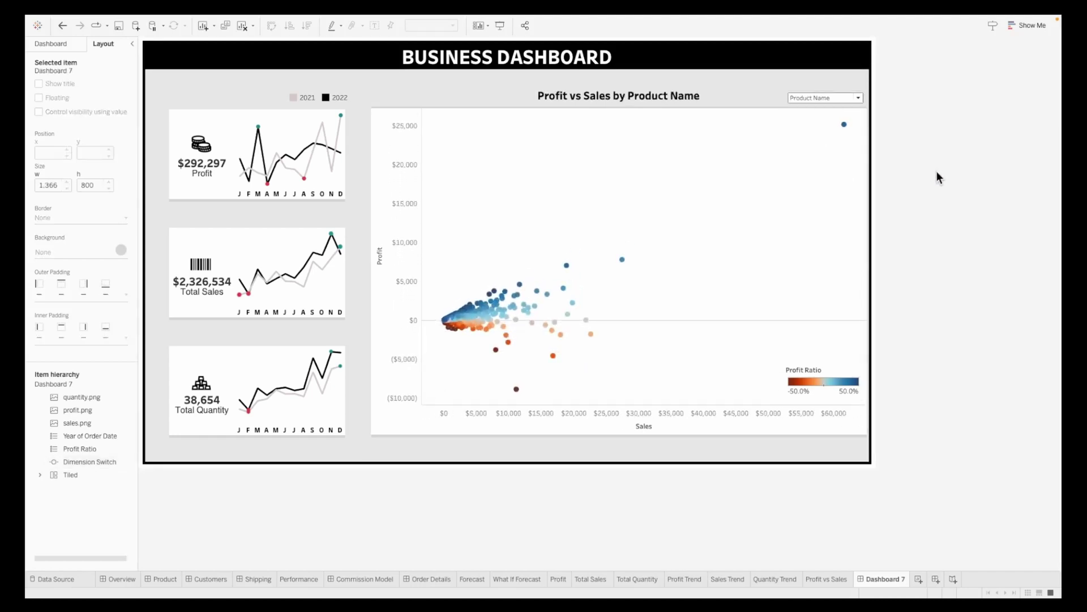
Show Dashboard 7 full-screen in presentation mode
{"action": "left_click", "coordinate": [497, 27]}
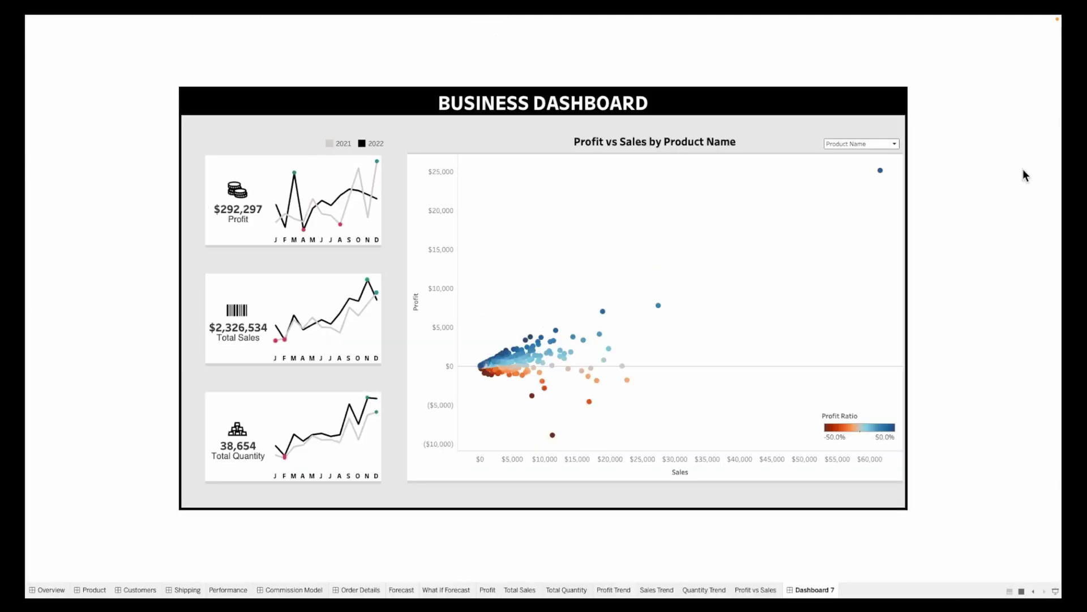